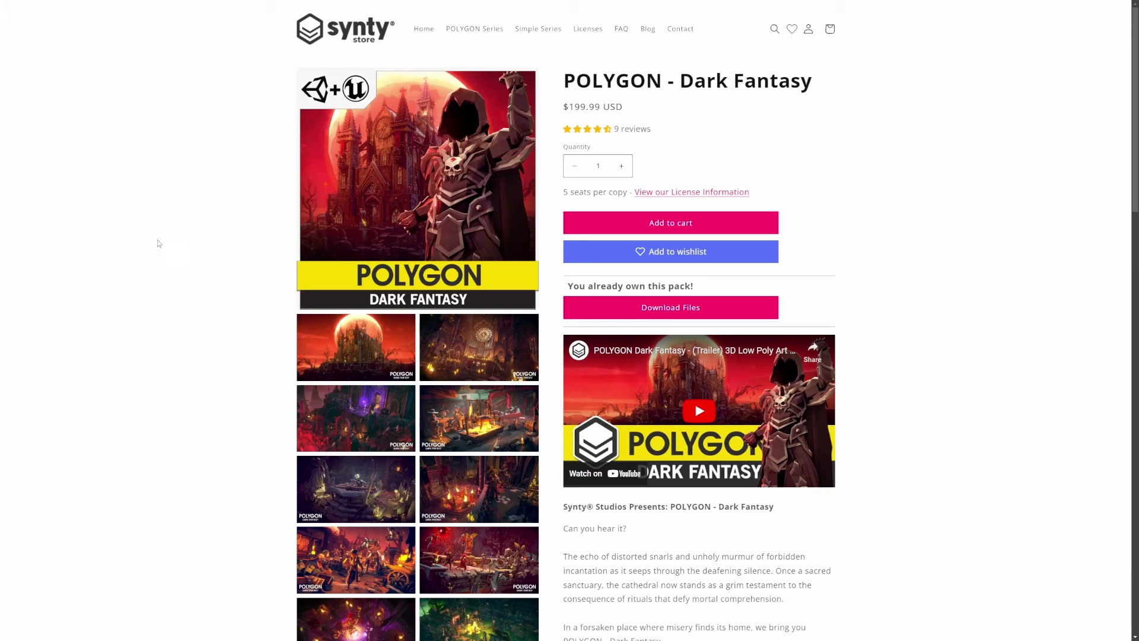
- Exit full screen on the Synty Store page and shrink the browser to reveal Unreal Engine
key("F11")
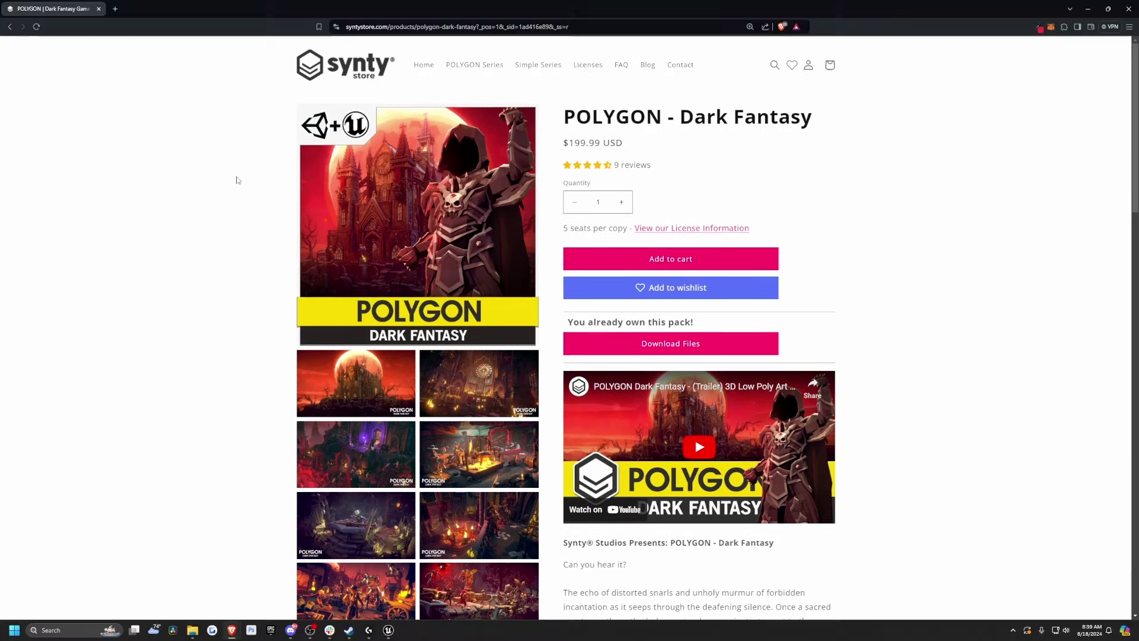
left_click_drag(466, 4, 445, 48)
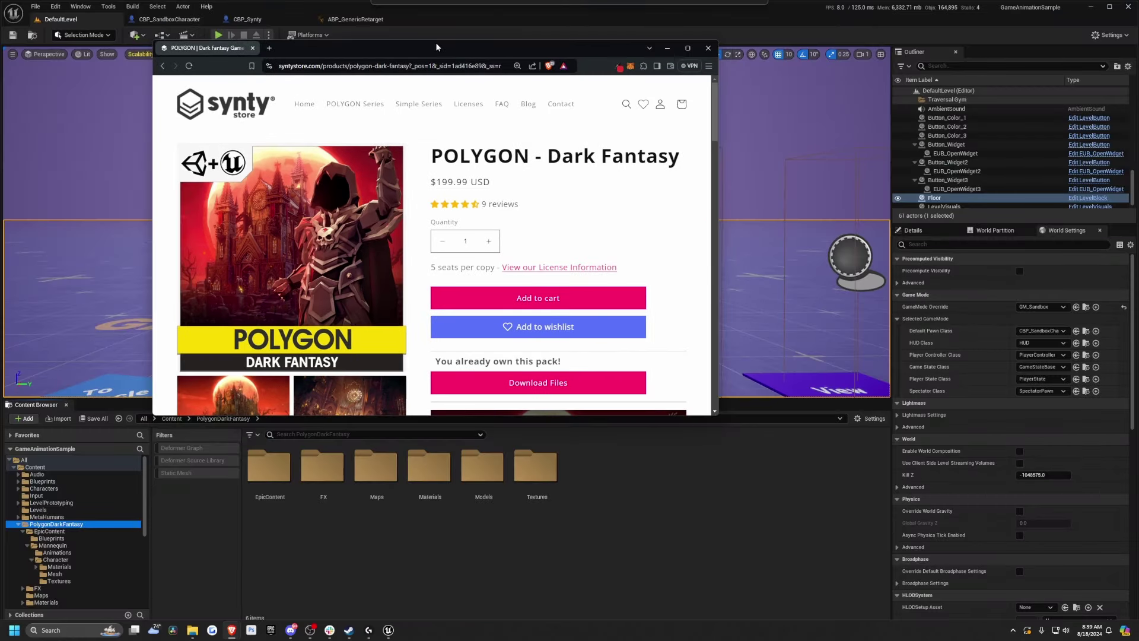
- Close the browser and add a new IK Rig asset in the PolygonDarkFantasy folder
left_click(708, 48)
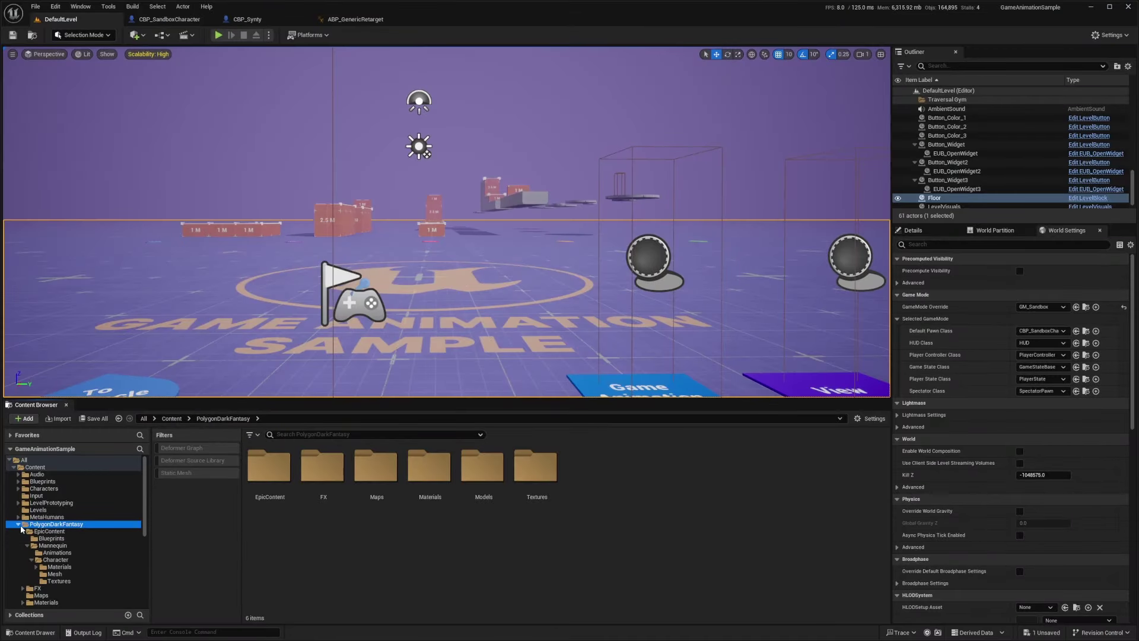
right_click(633, 474)
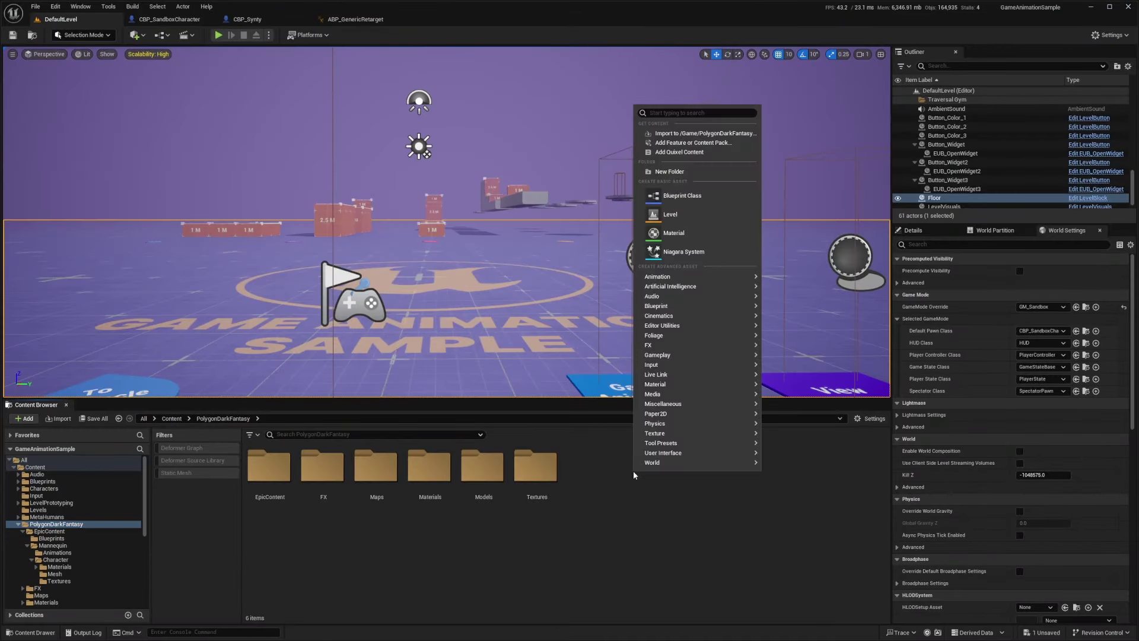
mouse_move(657, 281)
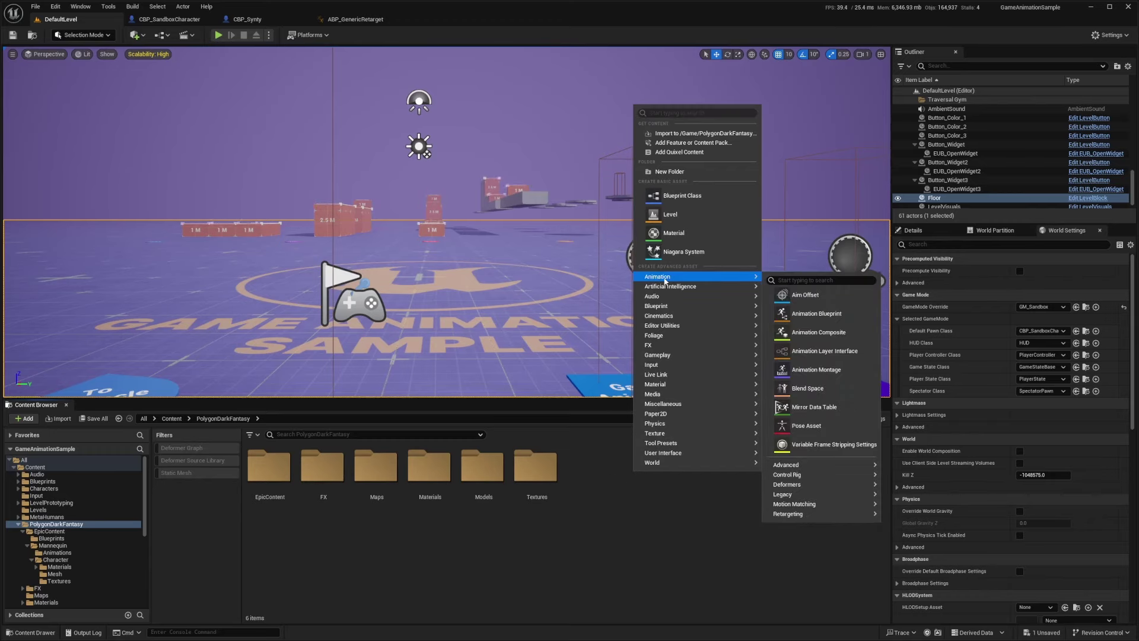
mouse_move(838, 514)
left_click(918, 545)
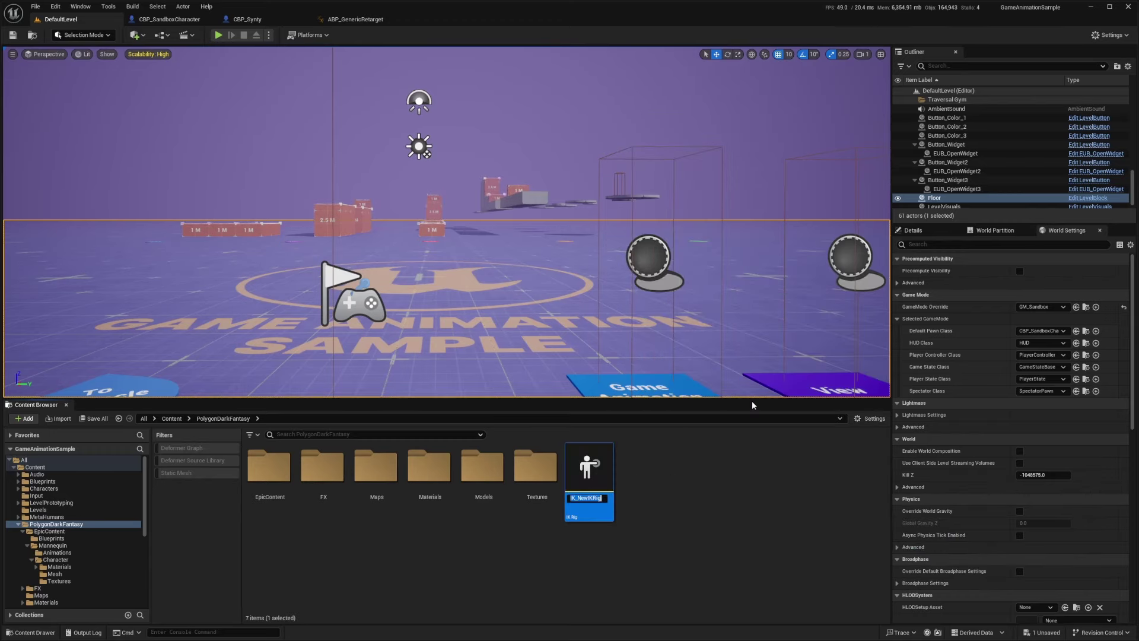
- Name the new rig IK_Synty and open it in the IK Rig editor
type("IK_Synty")
key("Return")
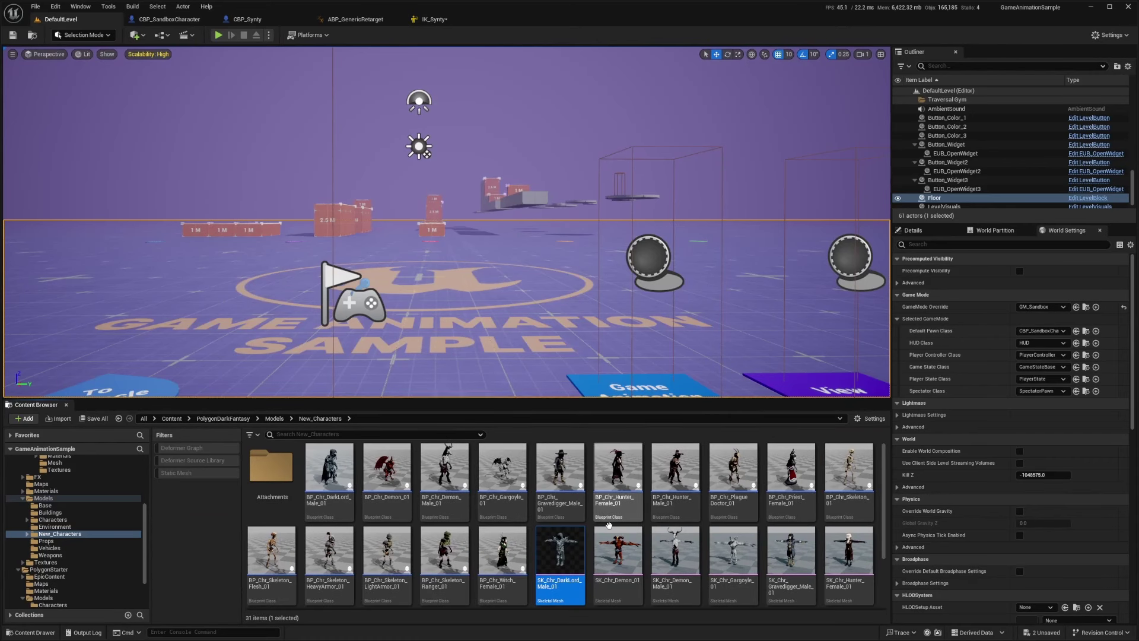
scroll(608, 526, "down", 2)
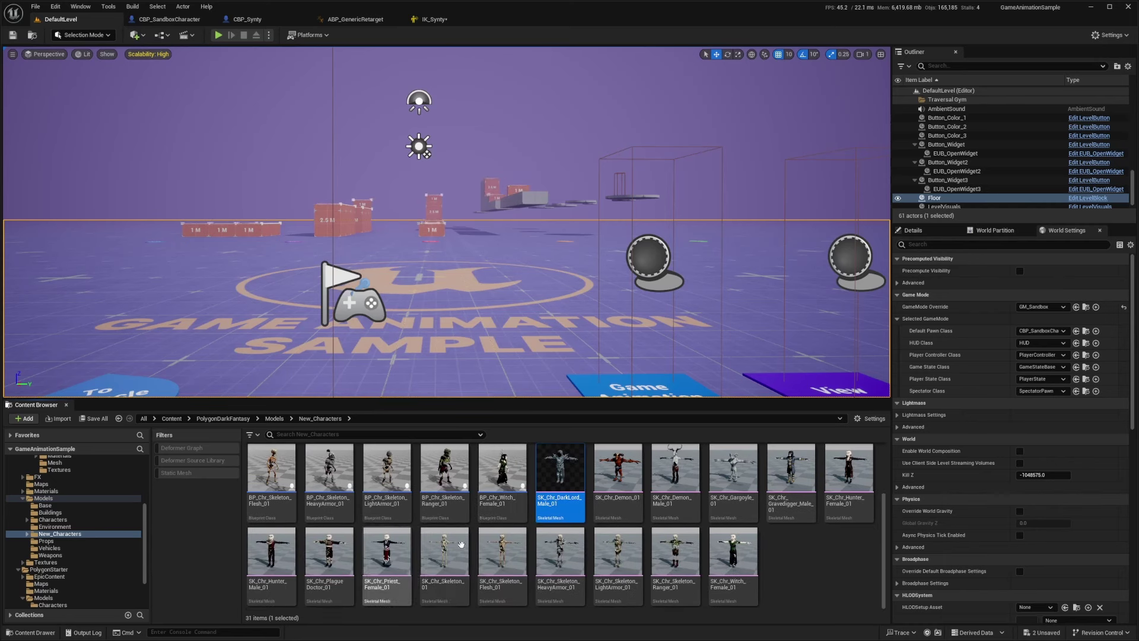
- Set SK_Chr_DarkLord_Male_01 as the rig's preview skeletal mesh
mouse_move(551, 460)
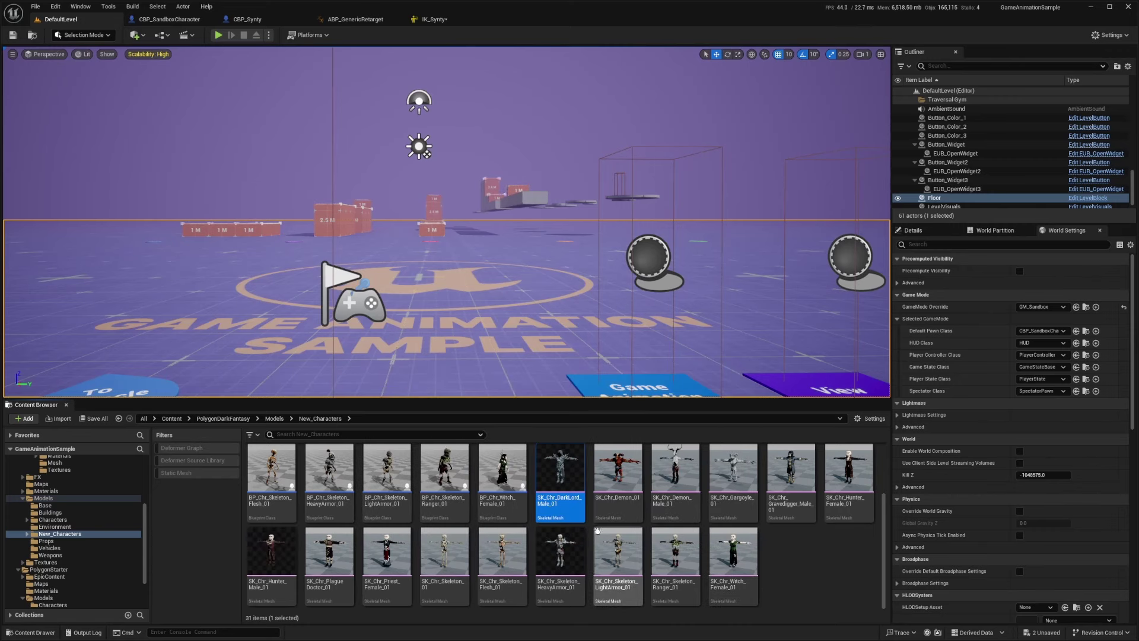
key("F2")
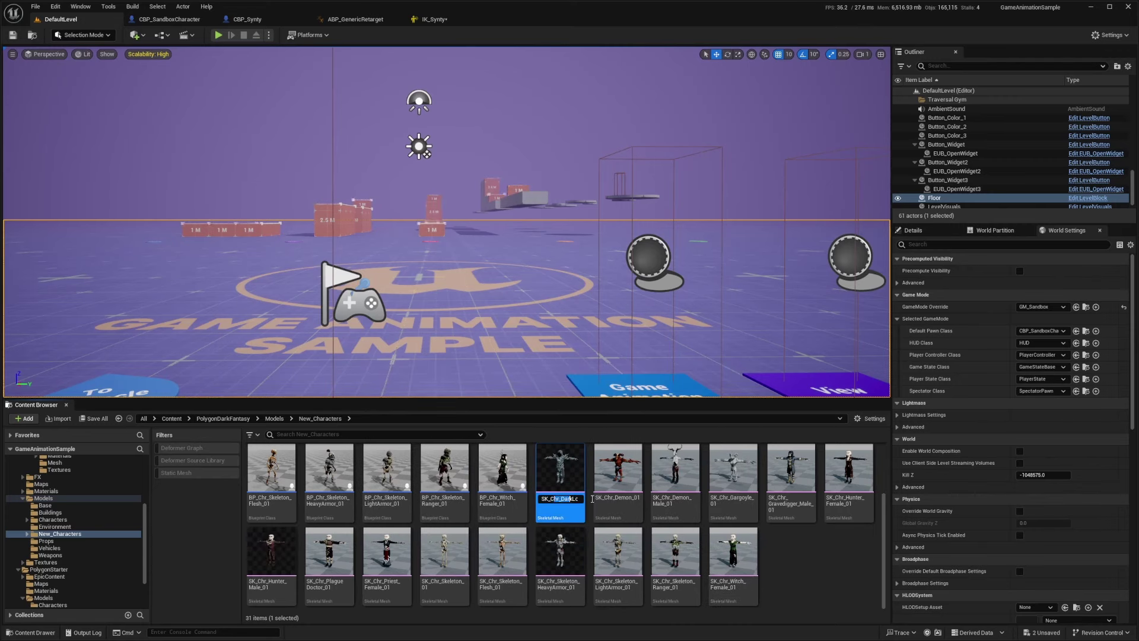
key("ctrl+c")
left_click(434, 19)
left_click(1088, 93)
key("ctrl+v")
left_click(1077, 189)
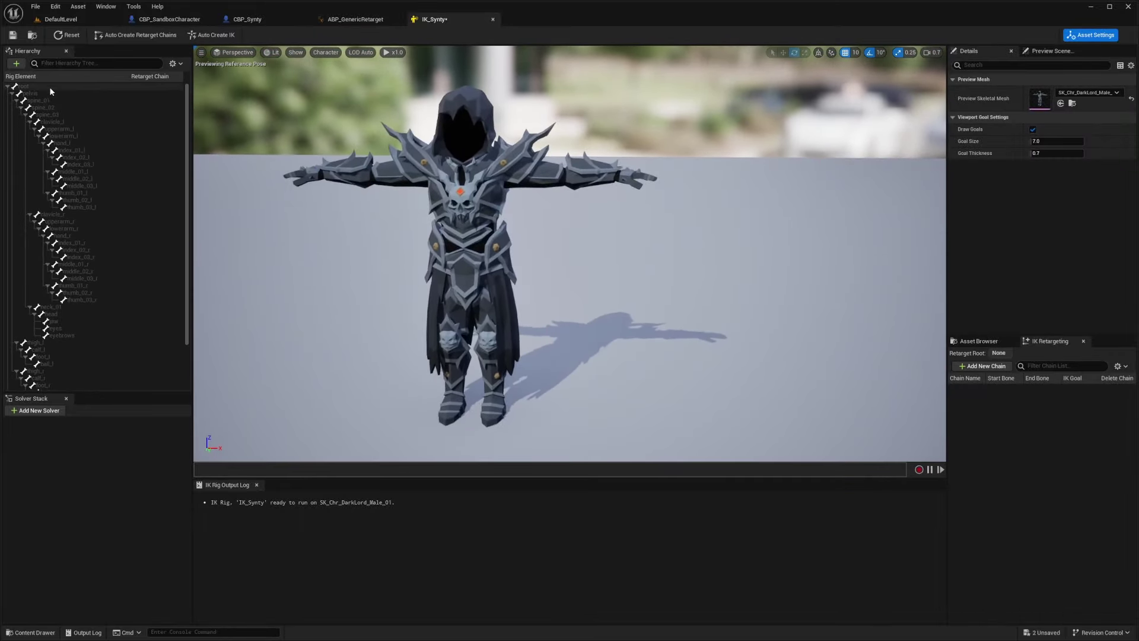
- Widen the Hierarchy panel and add a Root retarget chain on the root bone
left_click_drag(192, 237, 223, 237)
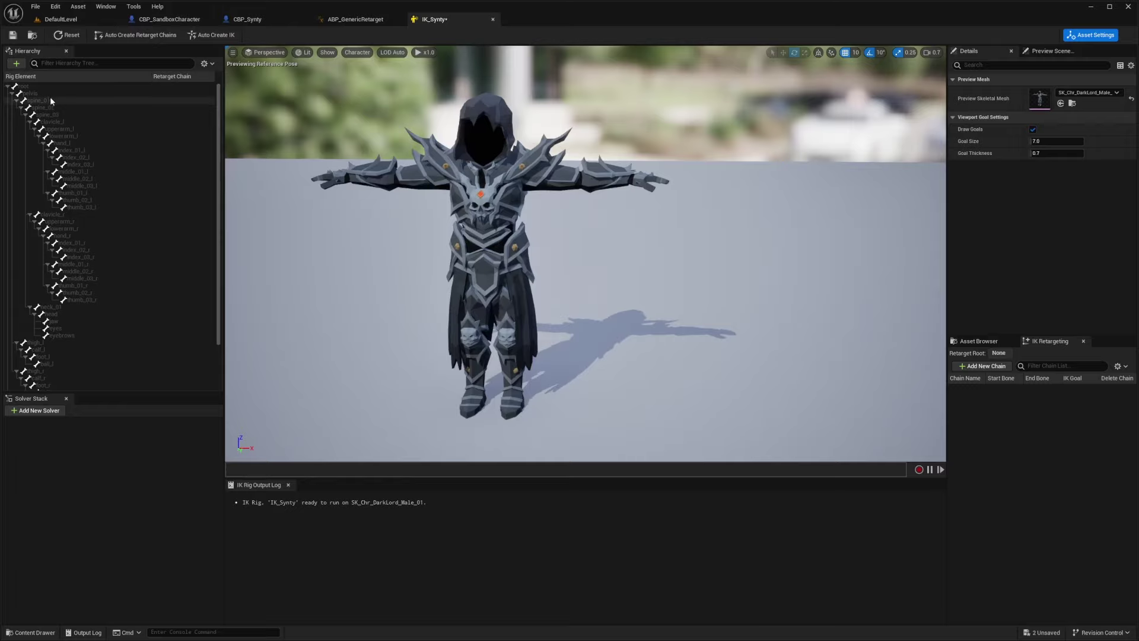
left_click(27, 87)
right_click(27, 88)
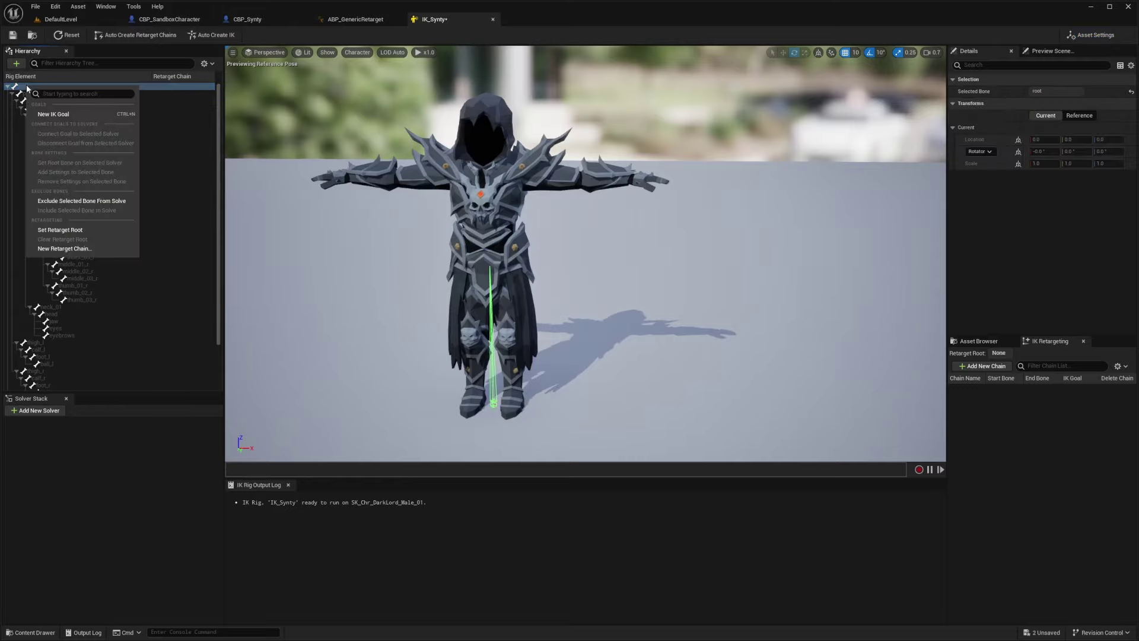
left_click(67, 249)
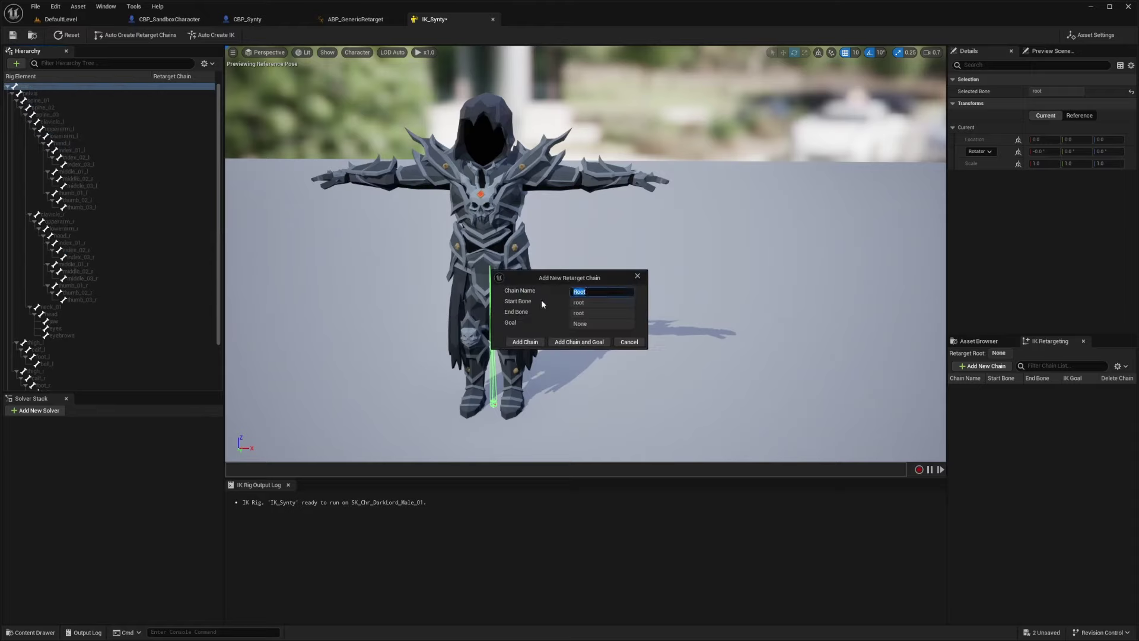
left_click(525, 341)
- Set pelvis as the retarget root
left_click(35, 95)
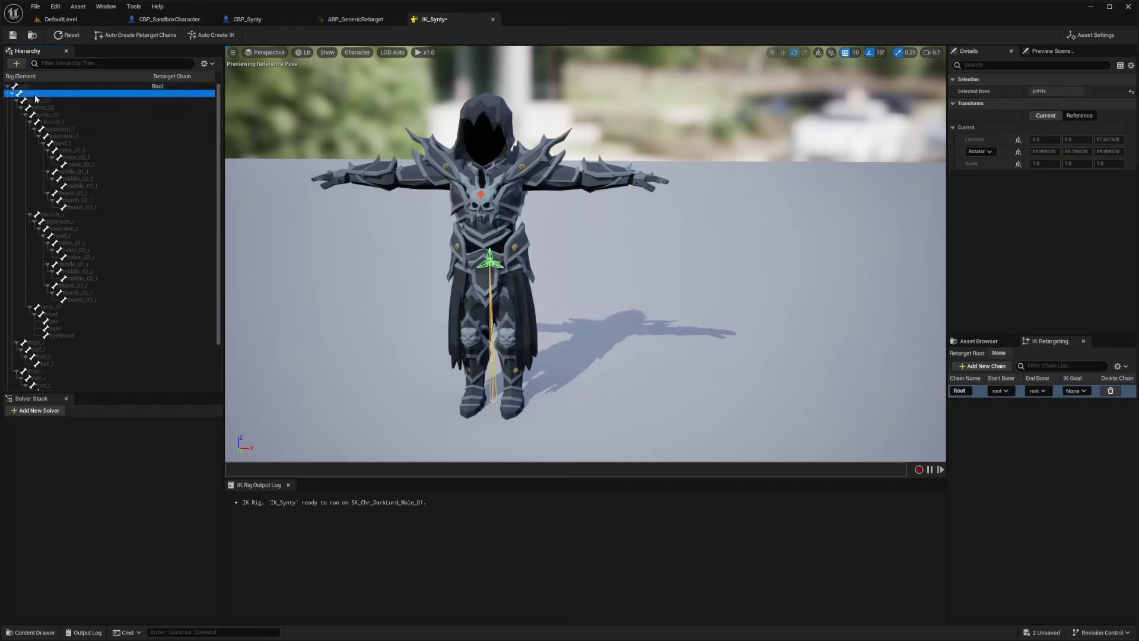
right_click(35, 95)
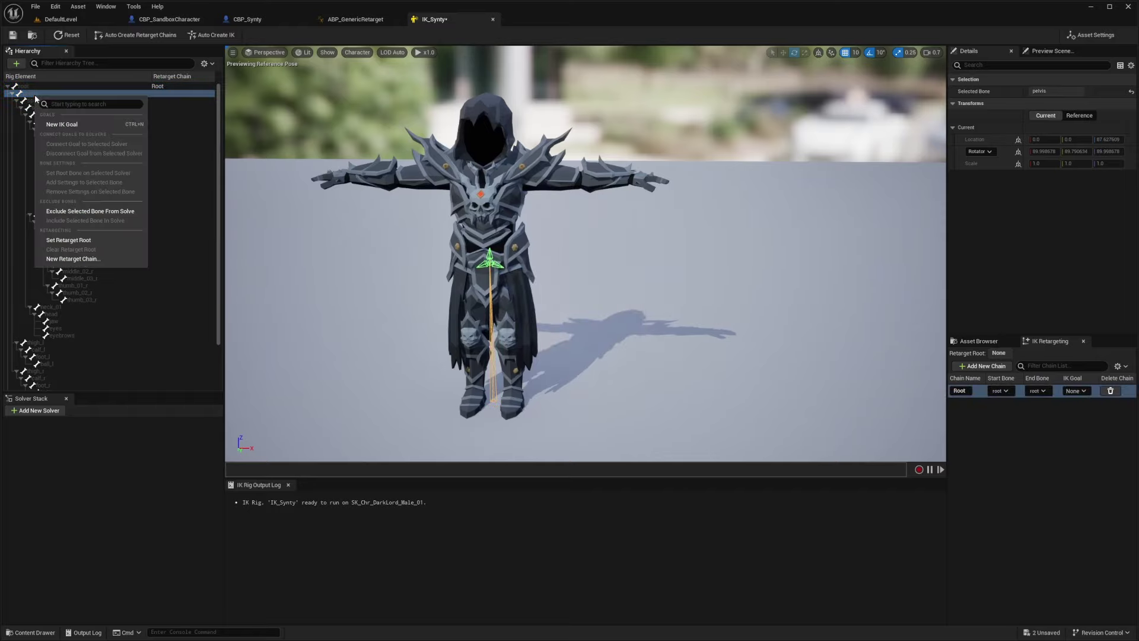
left_click(64, 240)
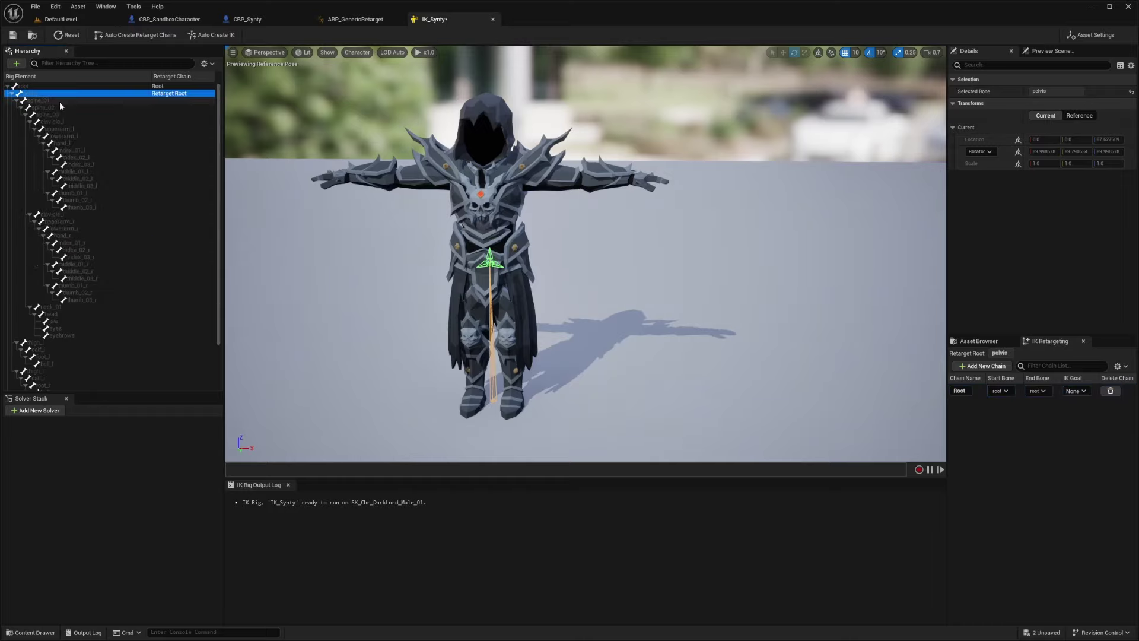
- Add a Spine retarget chain running from spine_01 to spine_03
left_click(60, 102)
scroll(94, 173, "down", 3)
scroll(94, 172, "up", 3)
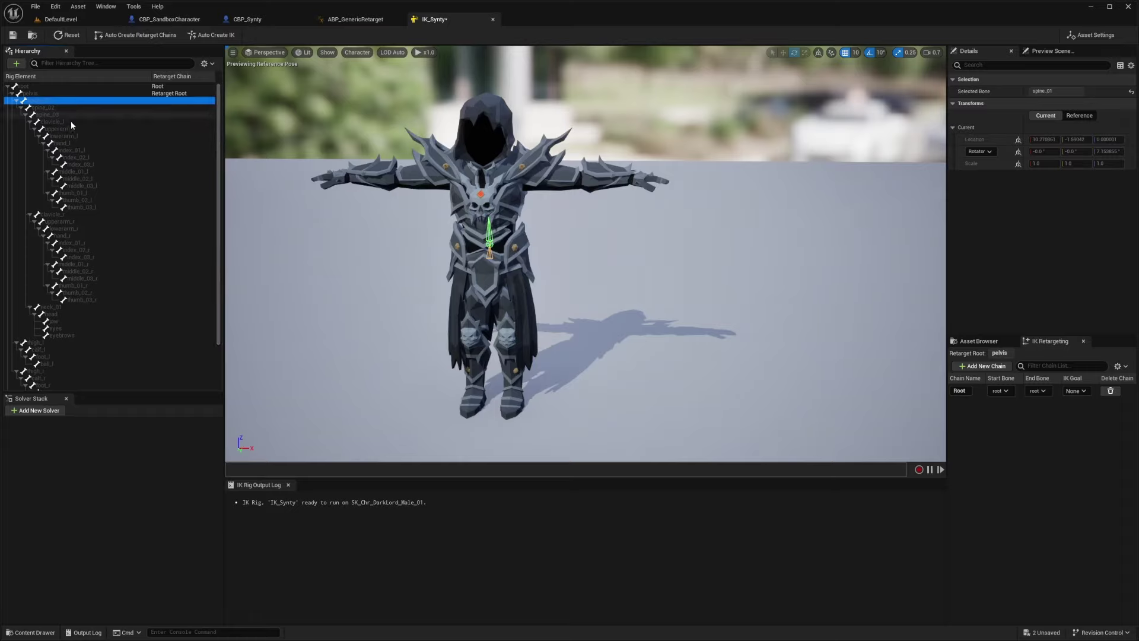
left_click(51, 93)
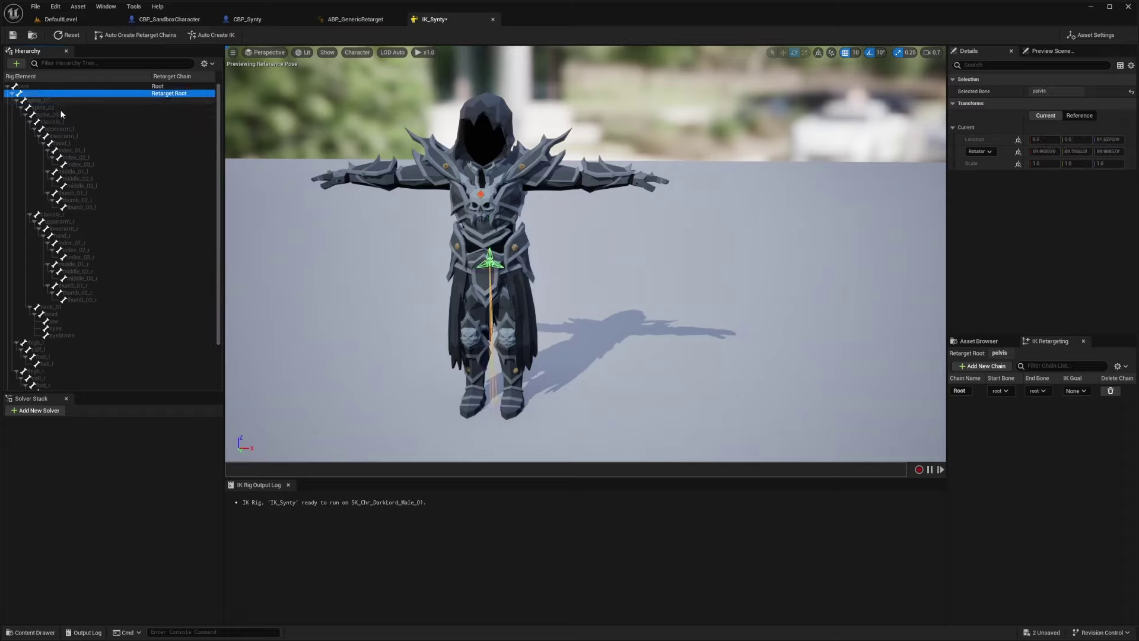
left_click(54, 101)
left_click(165, 109)
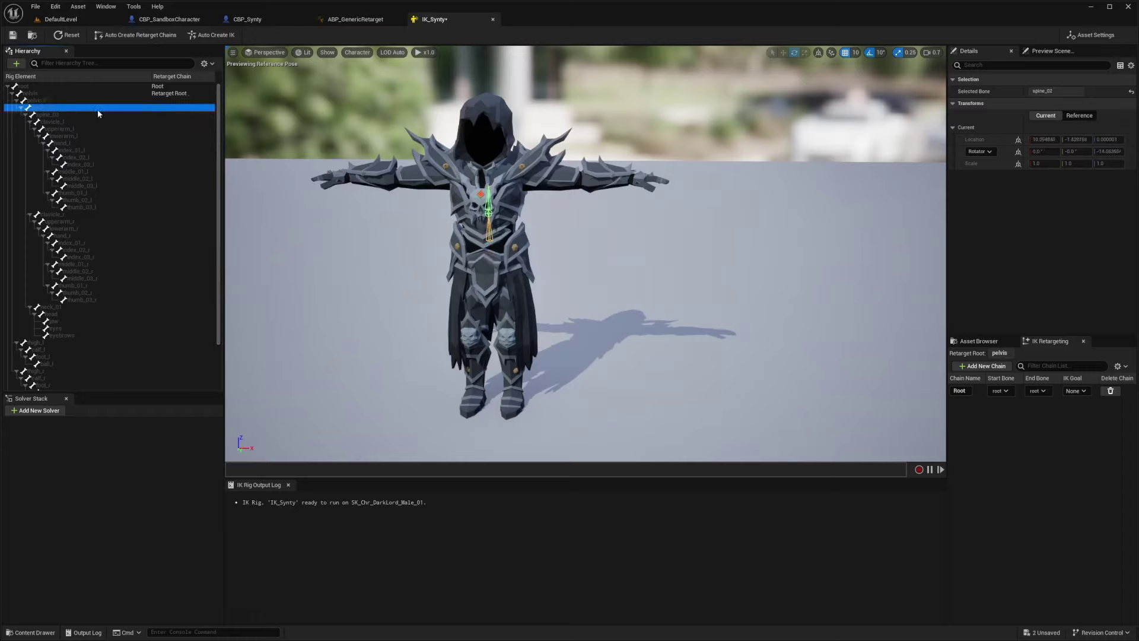
left_click(39, 101)
left_click(53, 115, "shift")
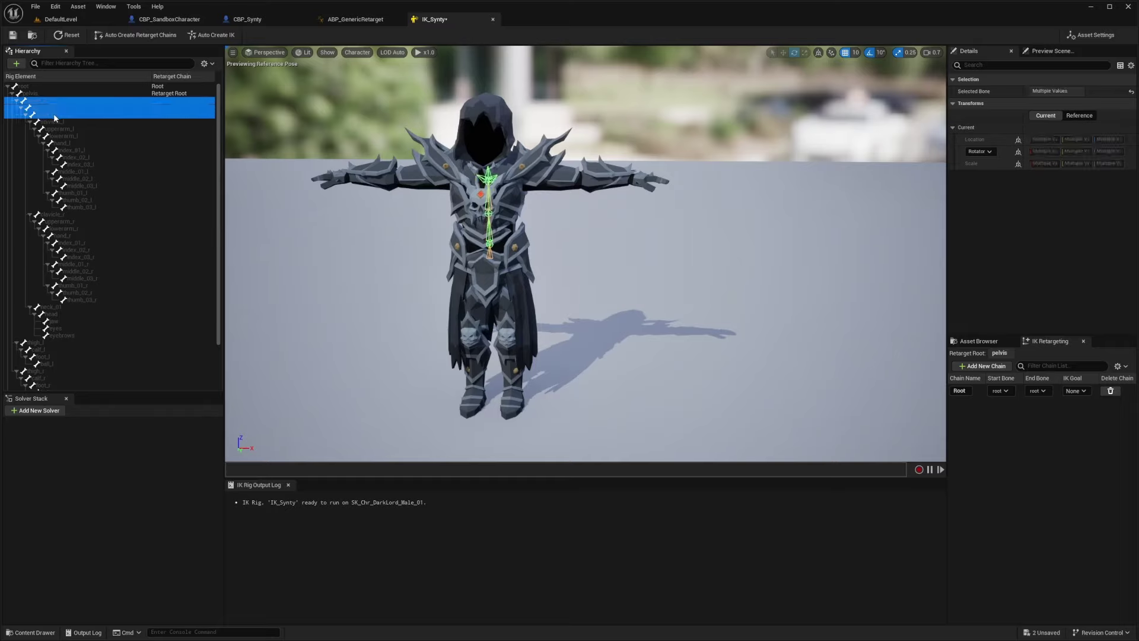
right_click(54, 115)
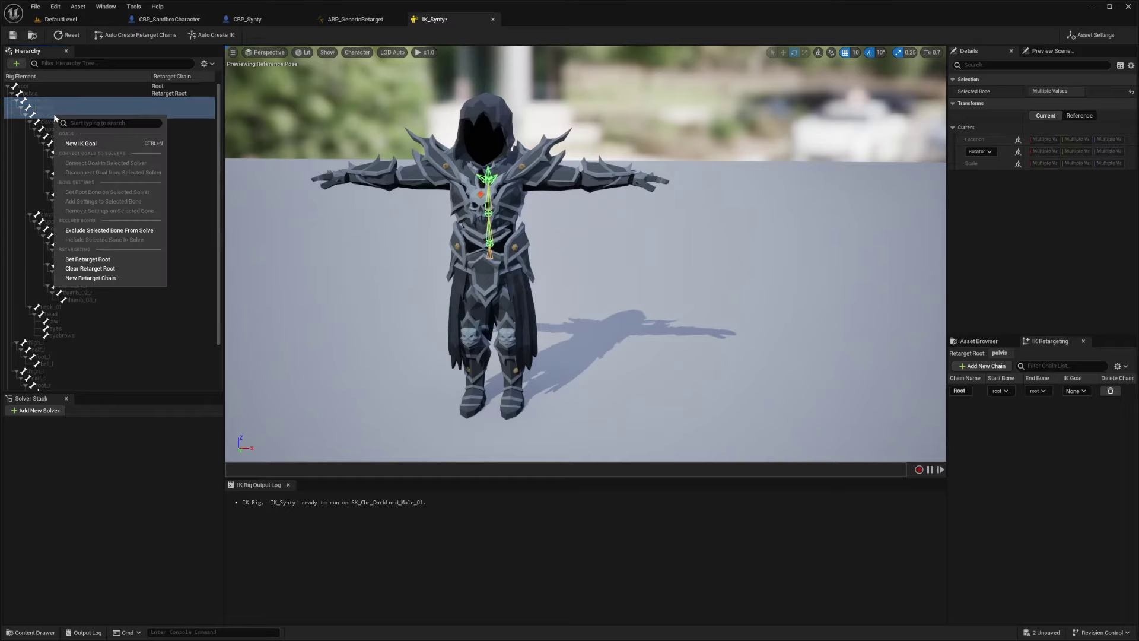
left_click(92, 278)
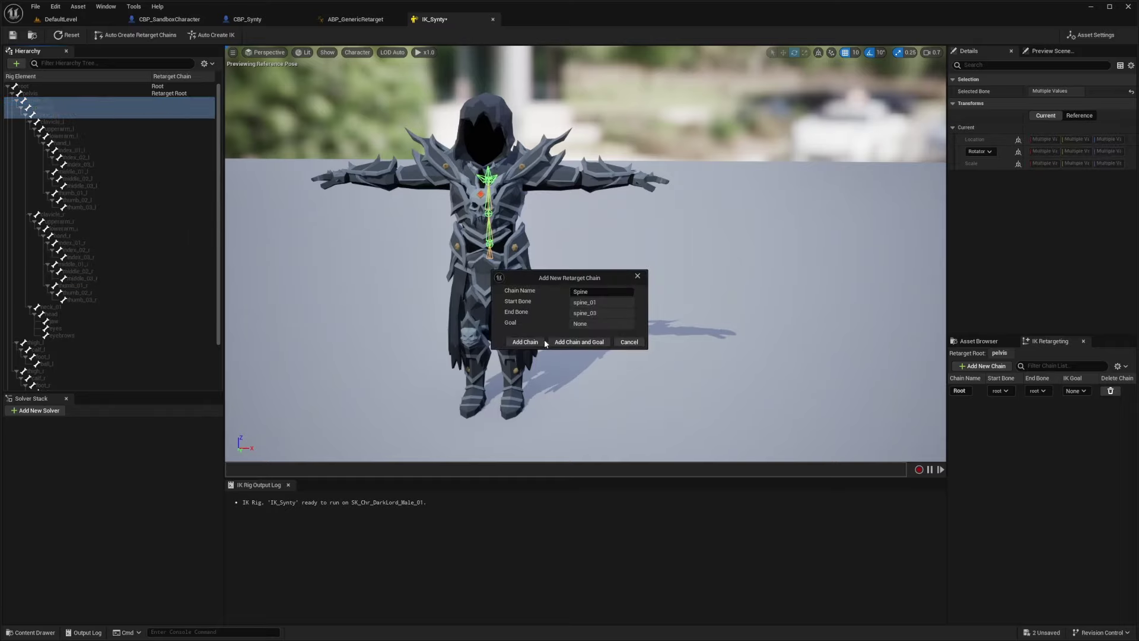
left_click(525, 342)
- Add a LeftClavicle retarget chain on clavicle_l
left_click(73, 124)
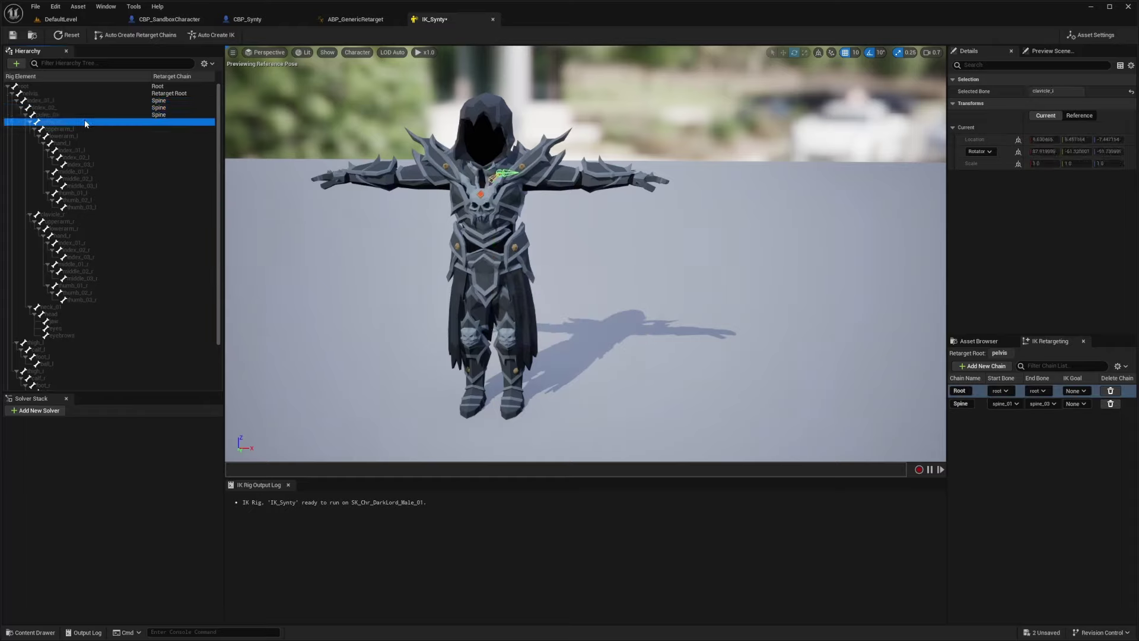
left_click(94, 143, "shift")
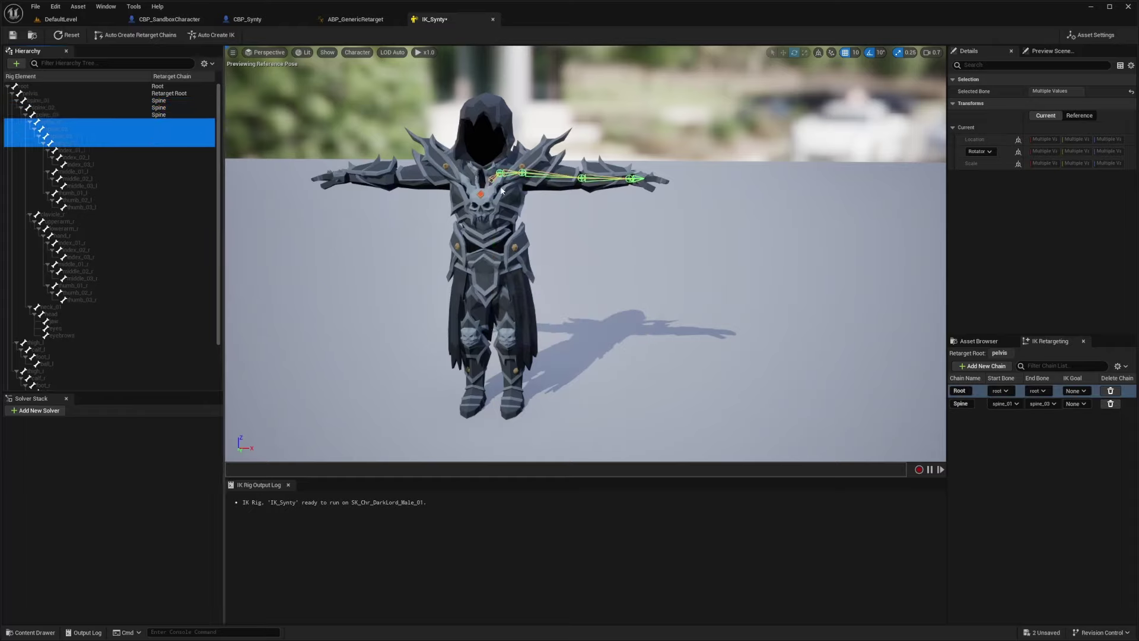
left_click(66, 121)
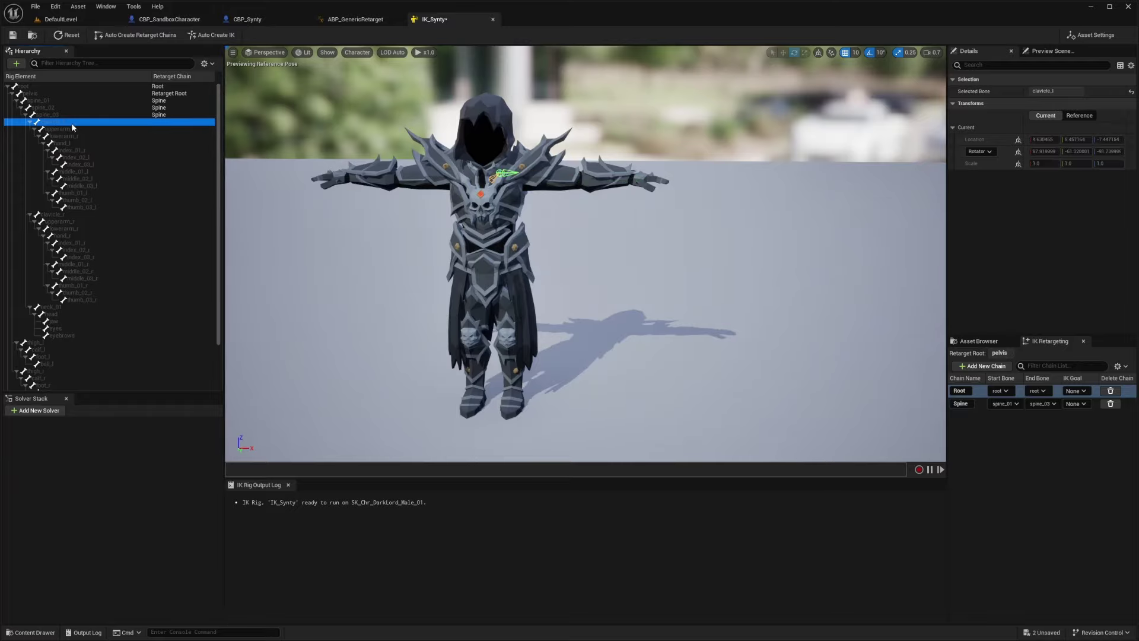
left_click(69, 136)
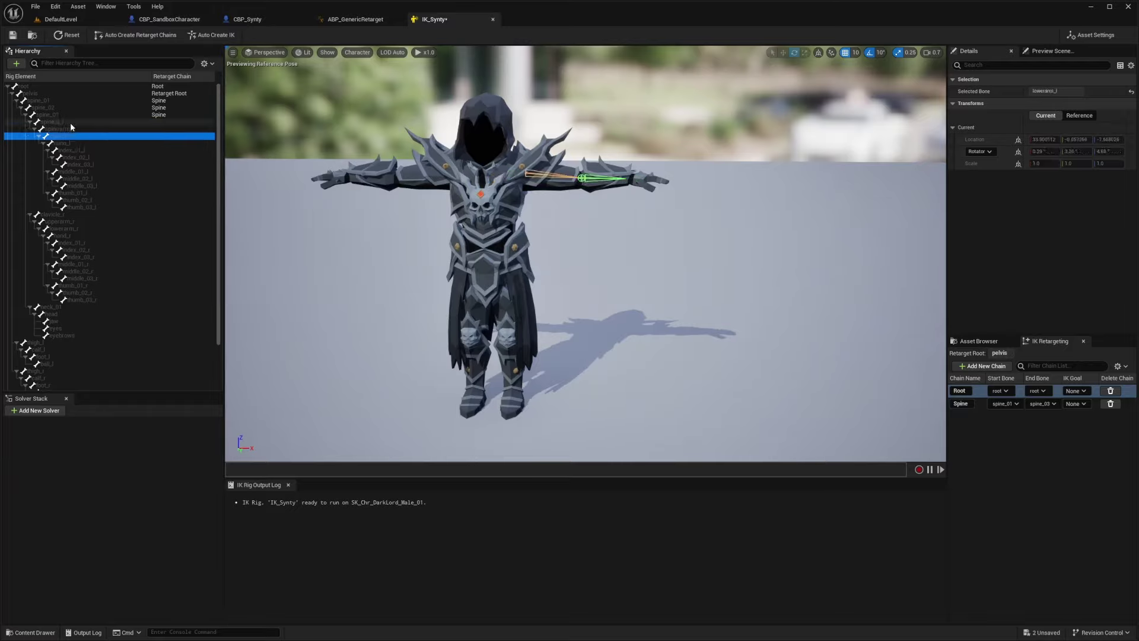
left_click(68, 122)
right_click(64, 123)
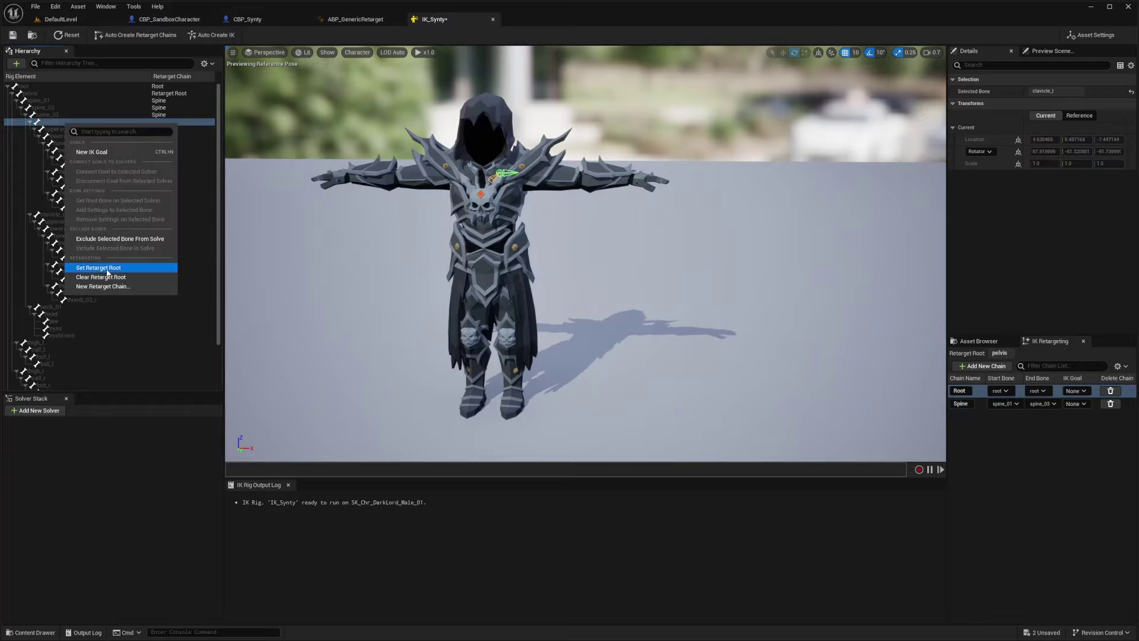
left_click(103, 286)
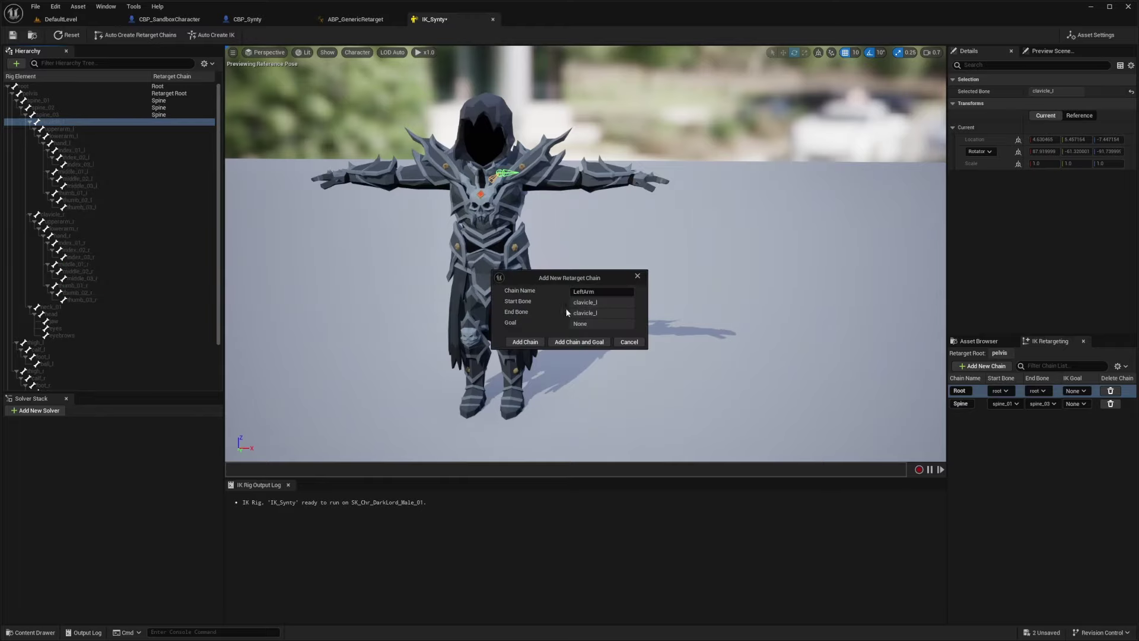
left_click(524, 342)
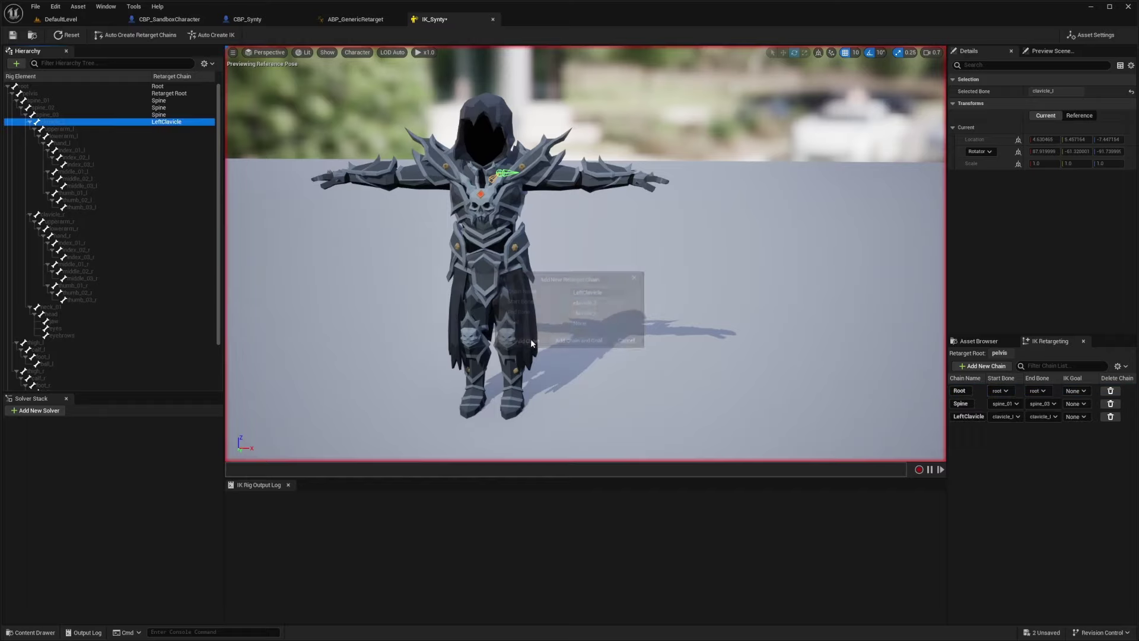
- Add a LeftArm retarget chain from upperarm_l to hand_l
left_click(84, 130)
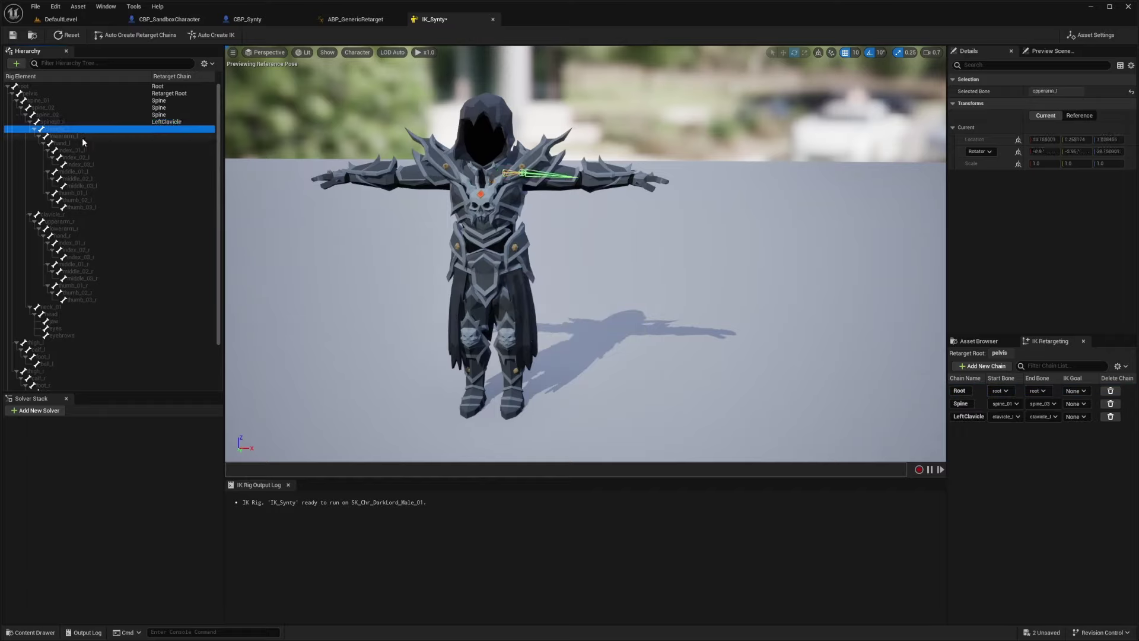
left_click(73, 144, "shift")
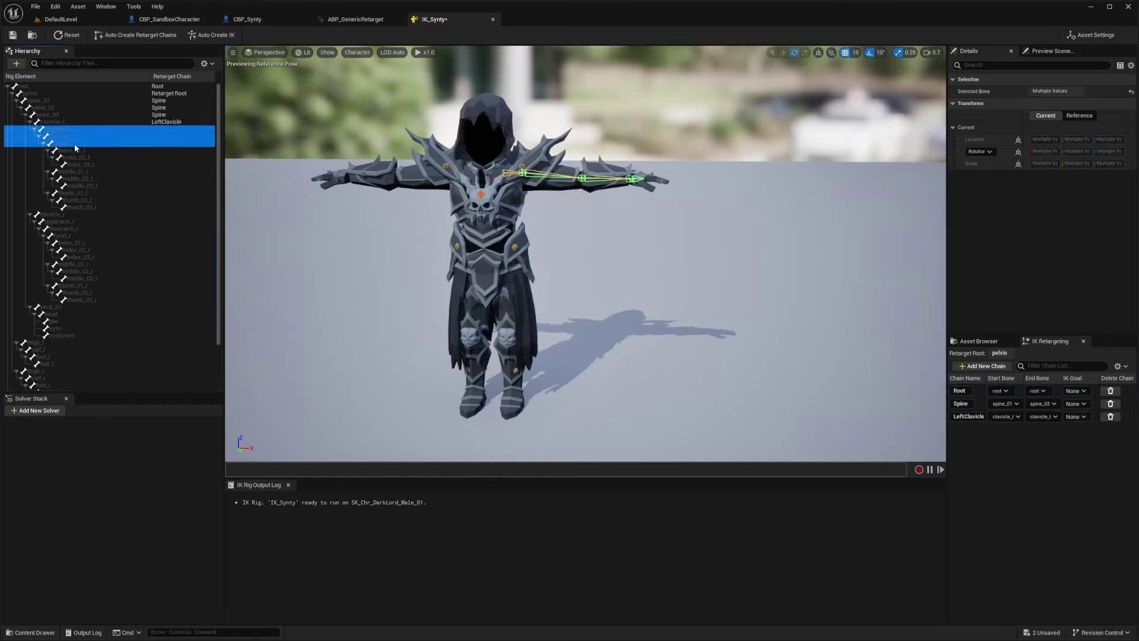
right_click(73, 144)
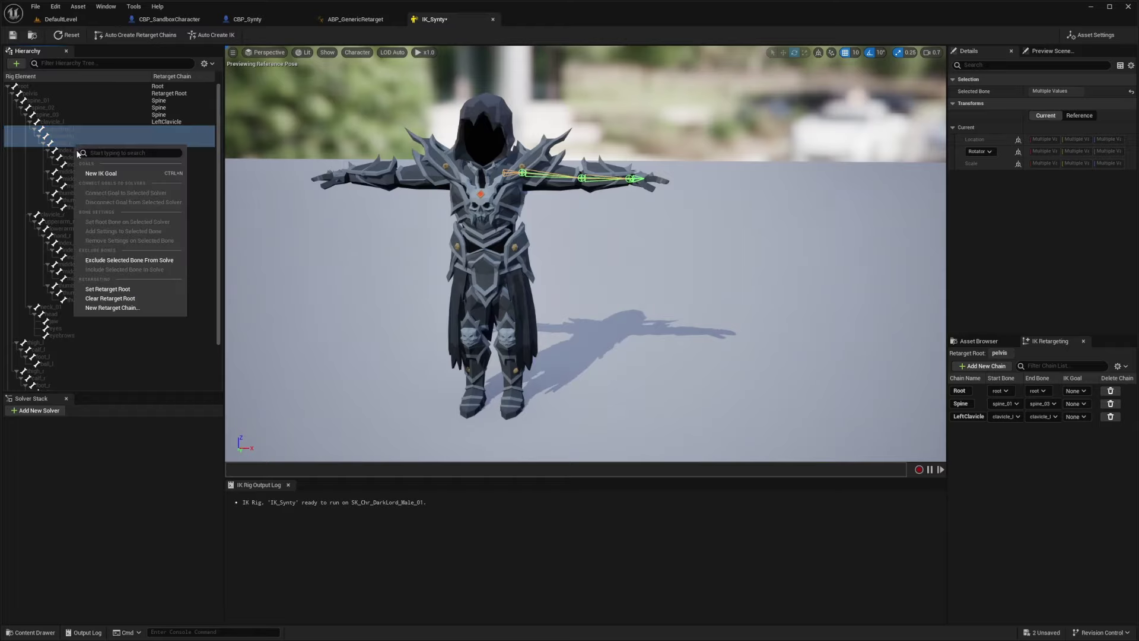
left_click(119, 257)
left_click(515, 343)
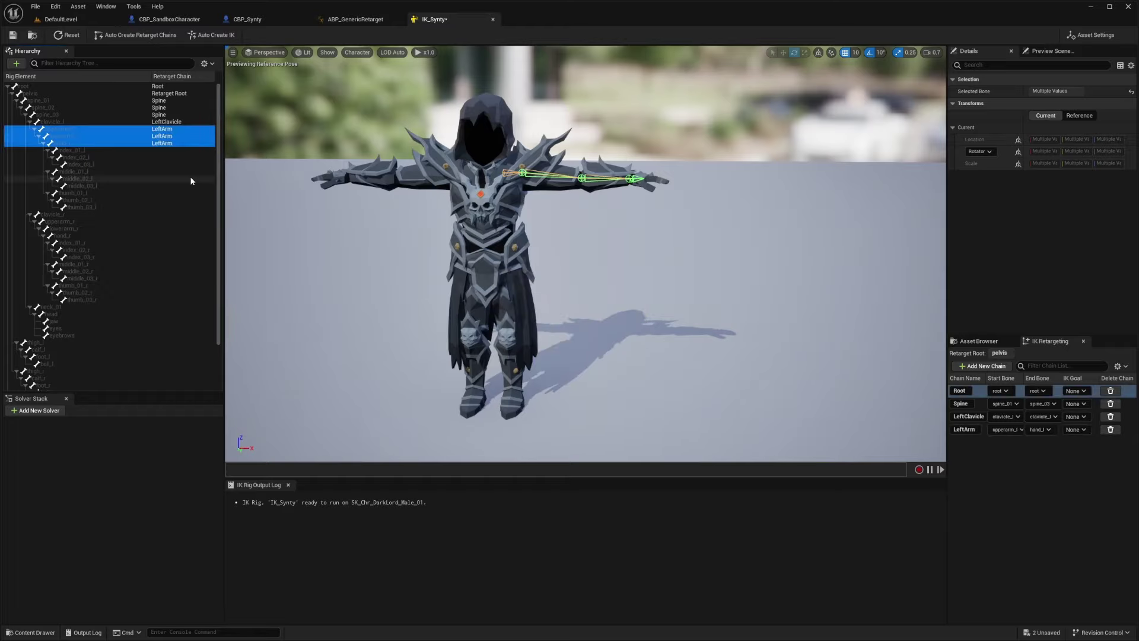
- Add LeftIndex, LeftMiddle and LeftThumb chains from index_01_l through thumb_03_l
left_click(79, 152)
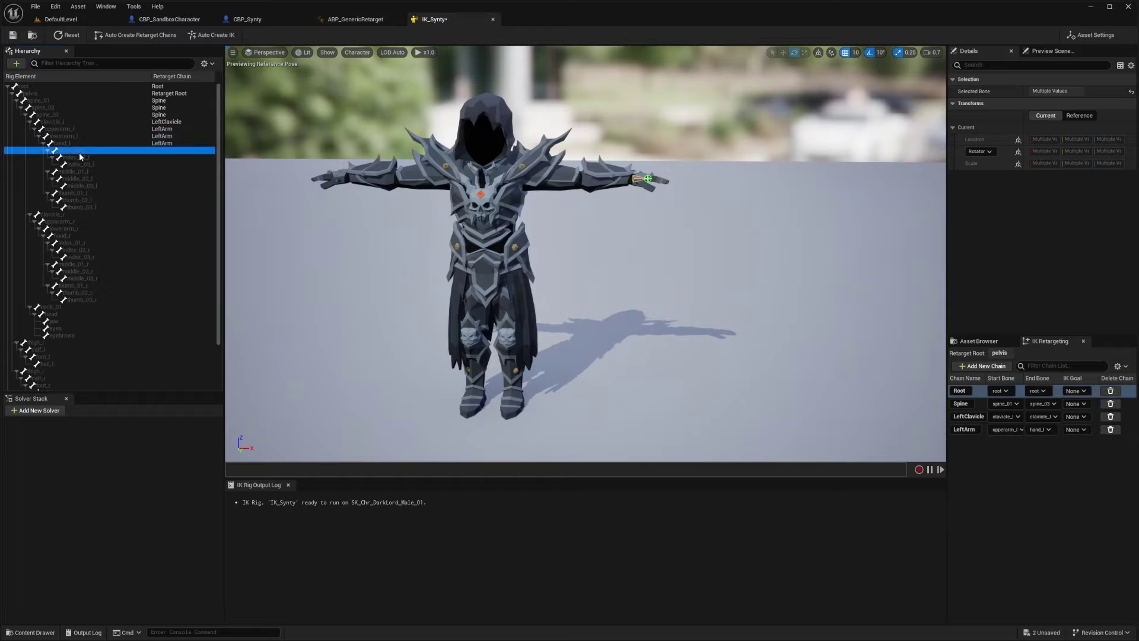
left_click(88, 206, "shift")
right_click(88, 207)
left_click(124, 371)
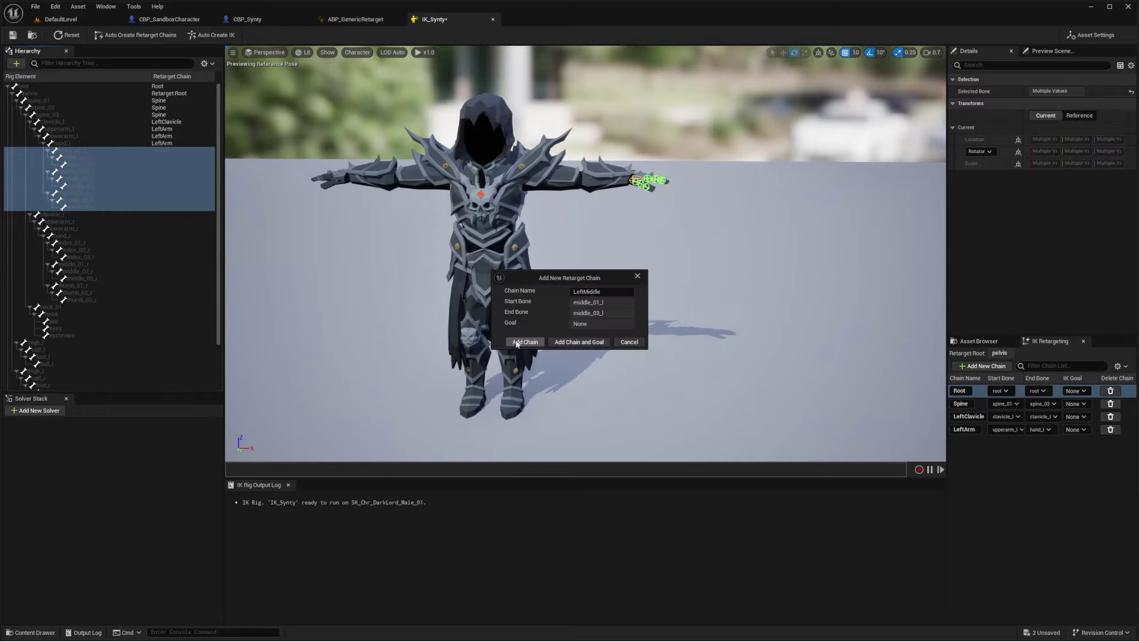
left_click(515, 340)
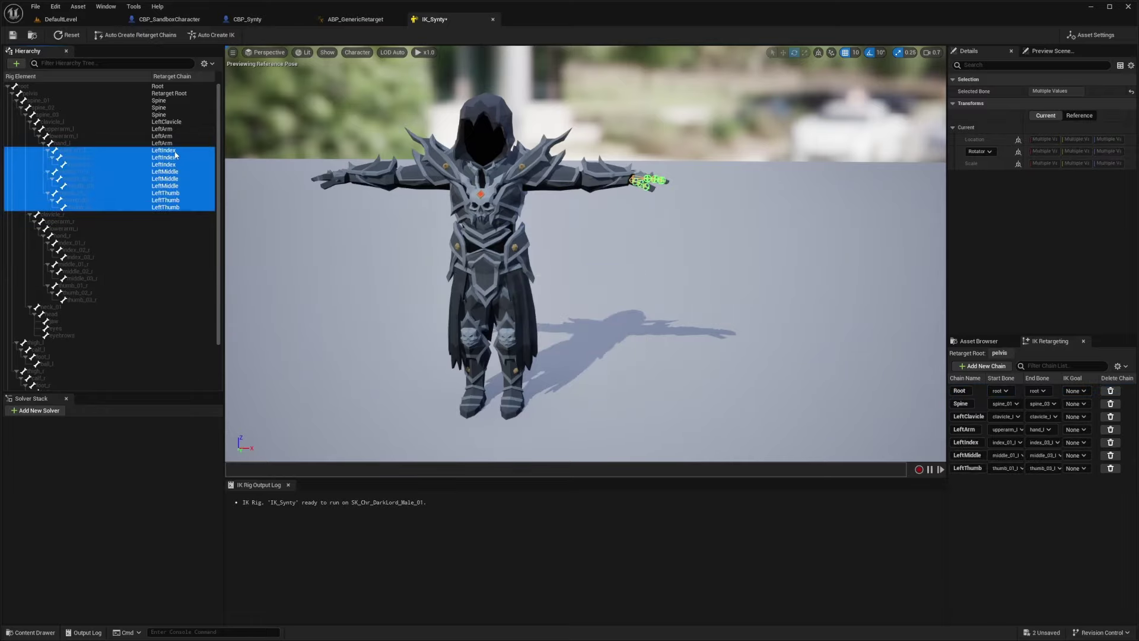
left_click(154, 150)
left_click(165, 178)
left_click(172, 200)
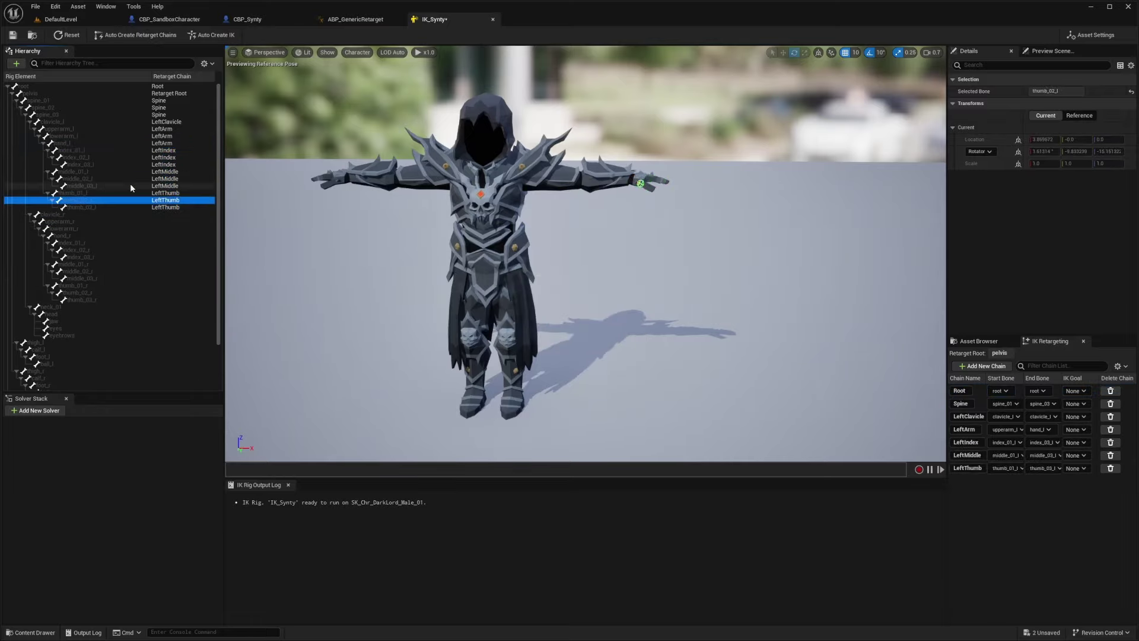
scroll(89, 209, "down", 2)
left_click(59, 186)
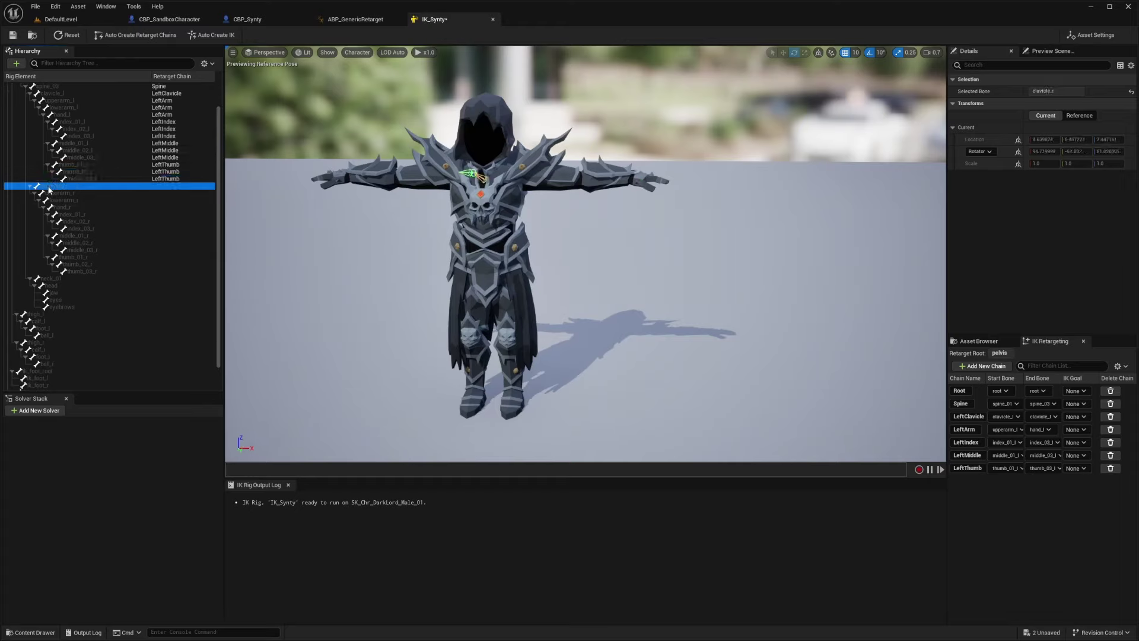
- Add a RightClavicle retarget chain on clavicle_r
right_click(49, 189)
left_click(89, 340)
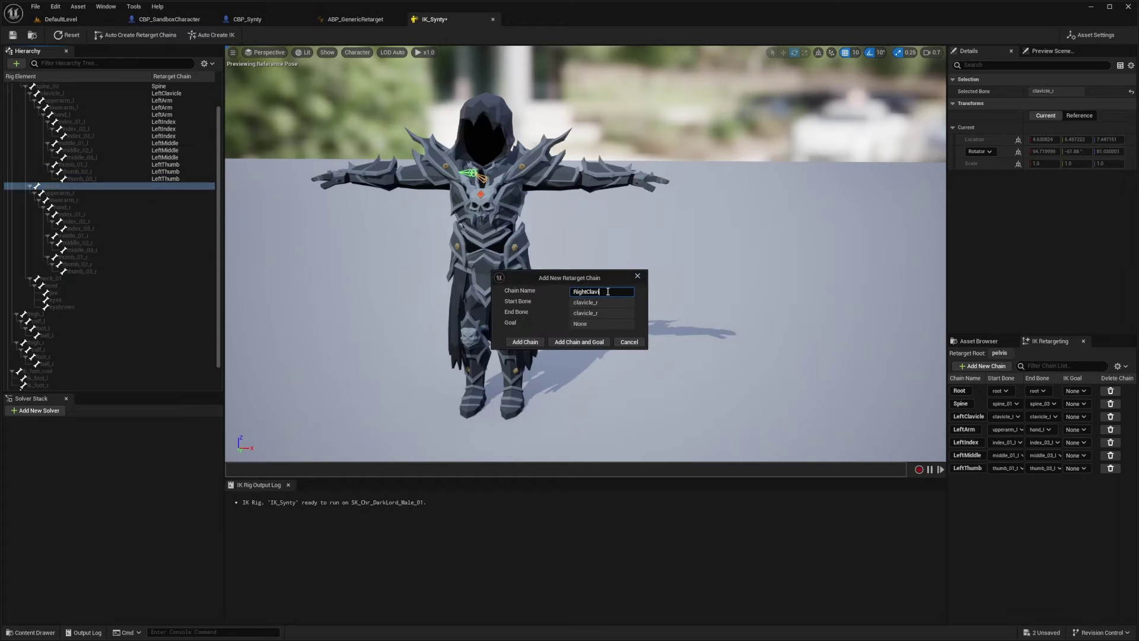
left_click(533, 343)
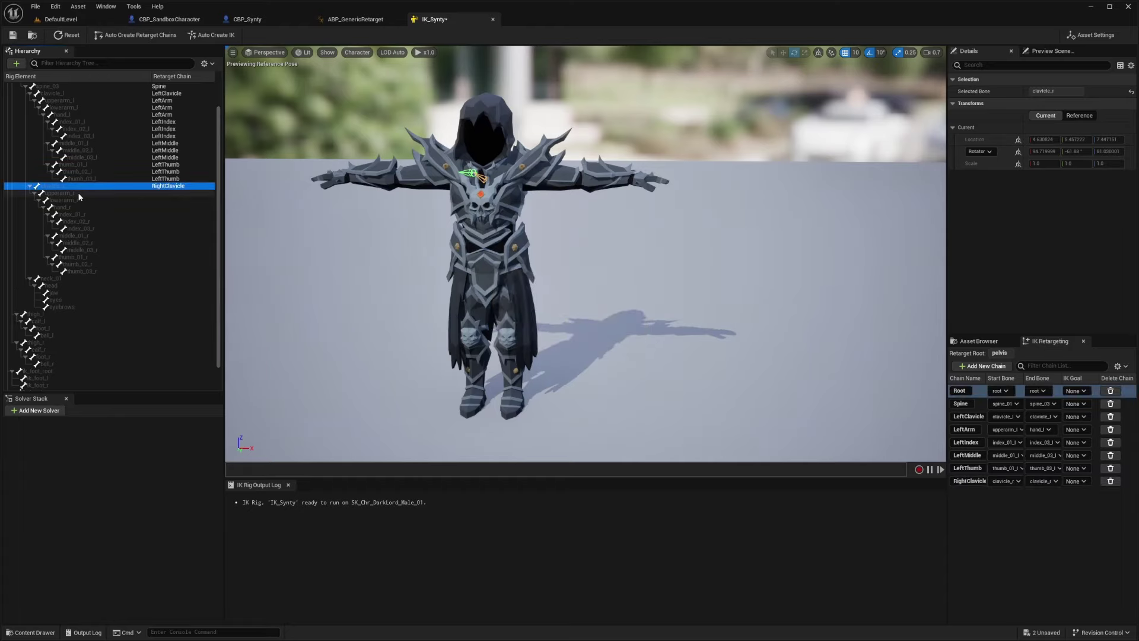
- Add a RightArm retarget chain from upperarm_r to hand_r
left_click(77, 193)
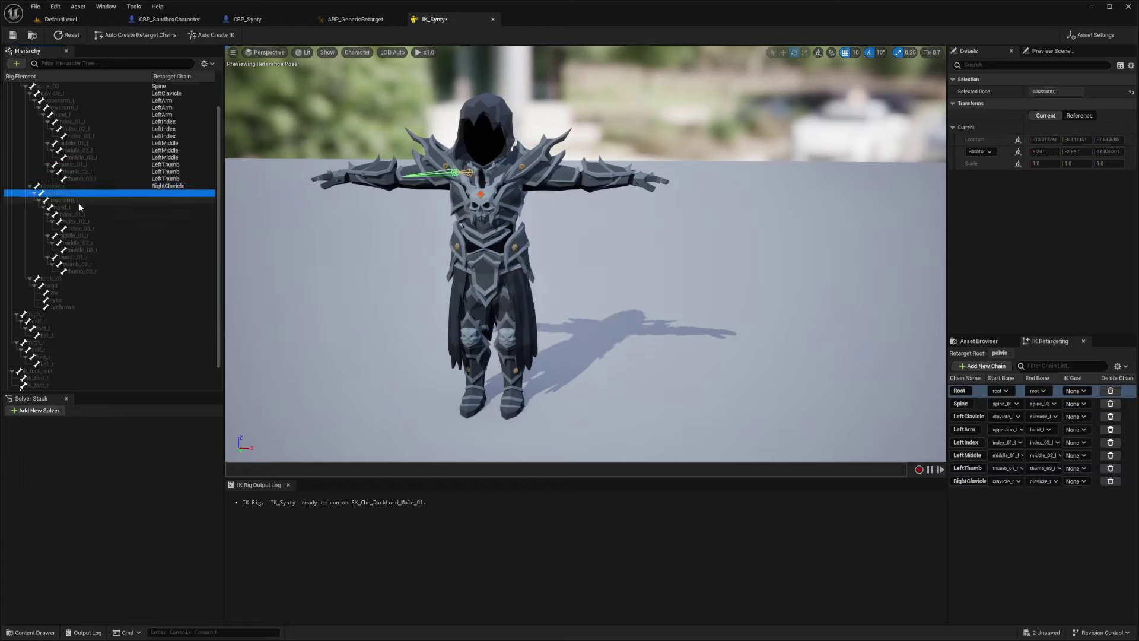
left_click(80, 206, "shift")
right_click(74, 205)
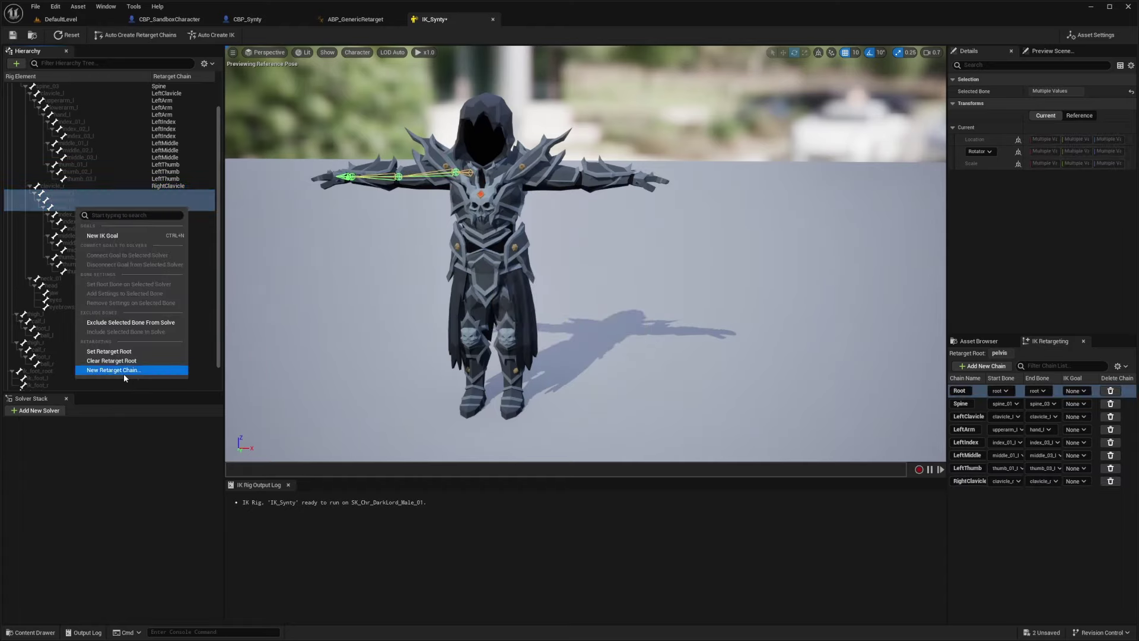
left_click(123, 370)
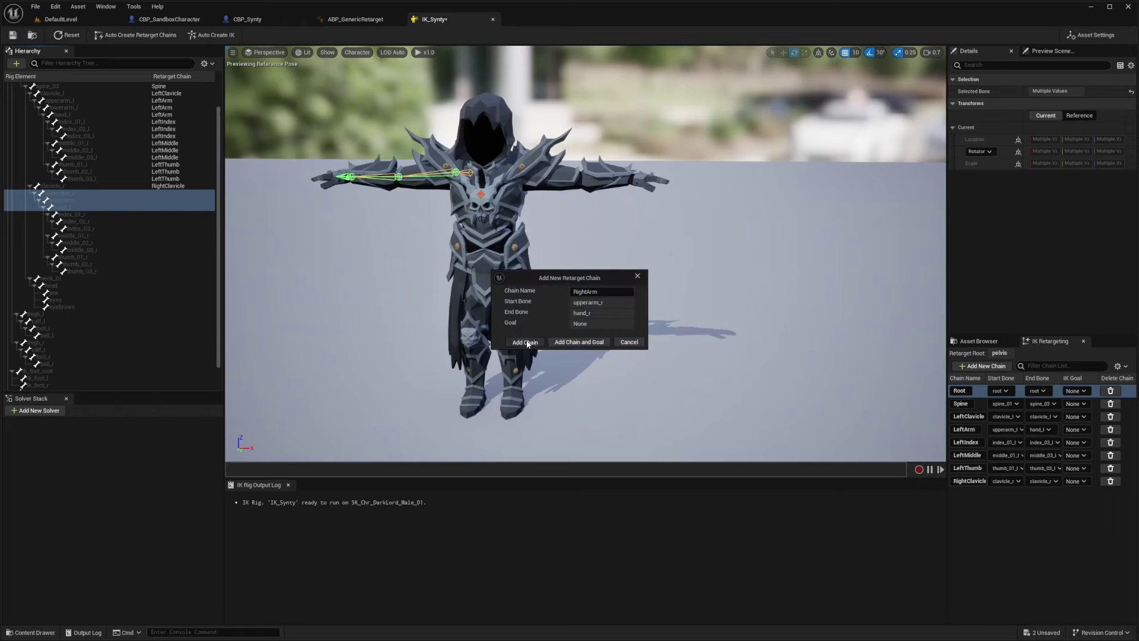
left_click(526, 343)
- Add RightIndex, RightMiddle and RightThumb chains from index_01_r through thumb_03_r
left_click(100, 214)
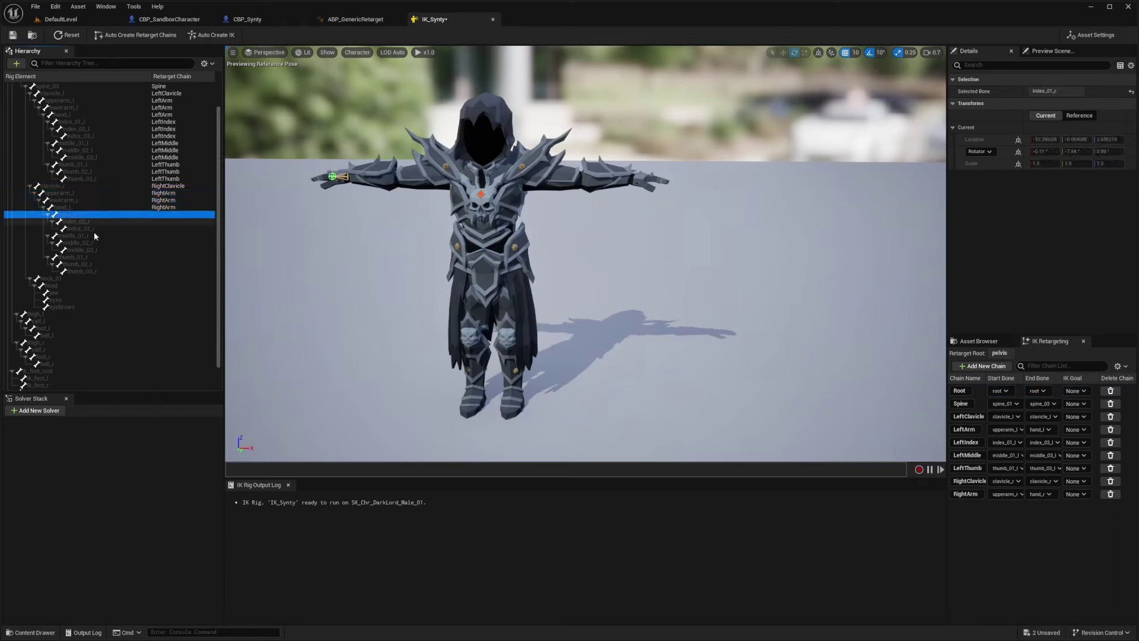
left_click(82, 272, "shift")
key("ctrl+shift+r")
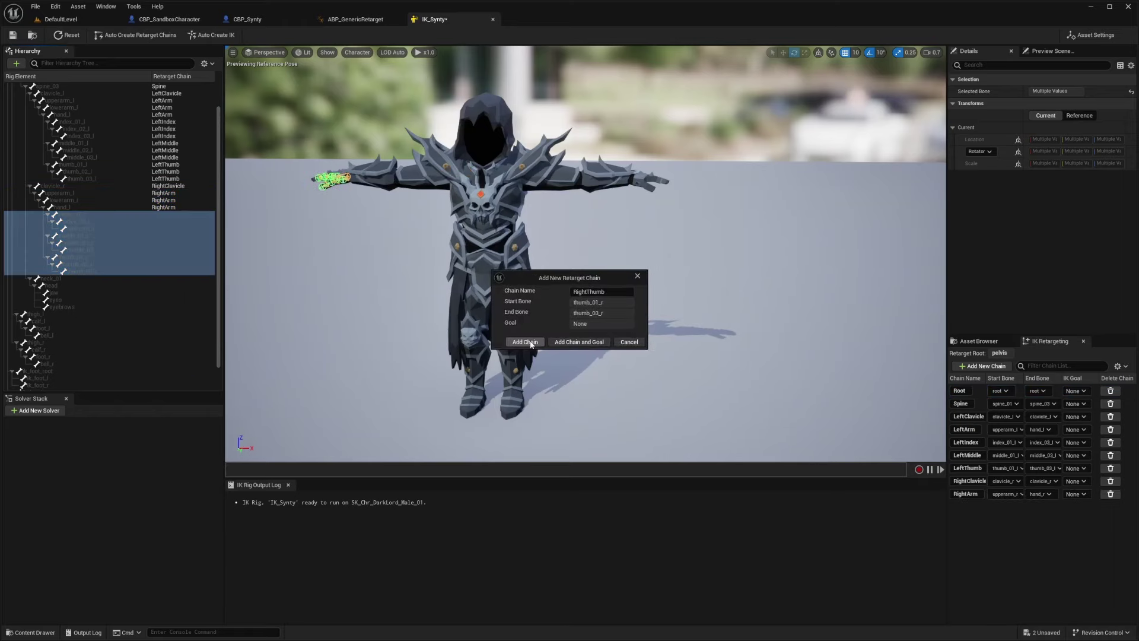
left_click(540, 343)
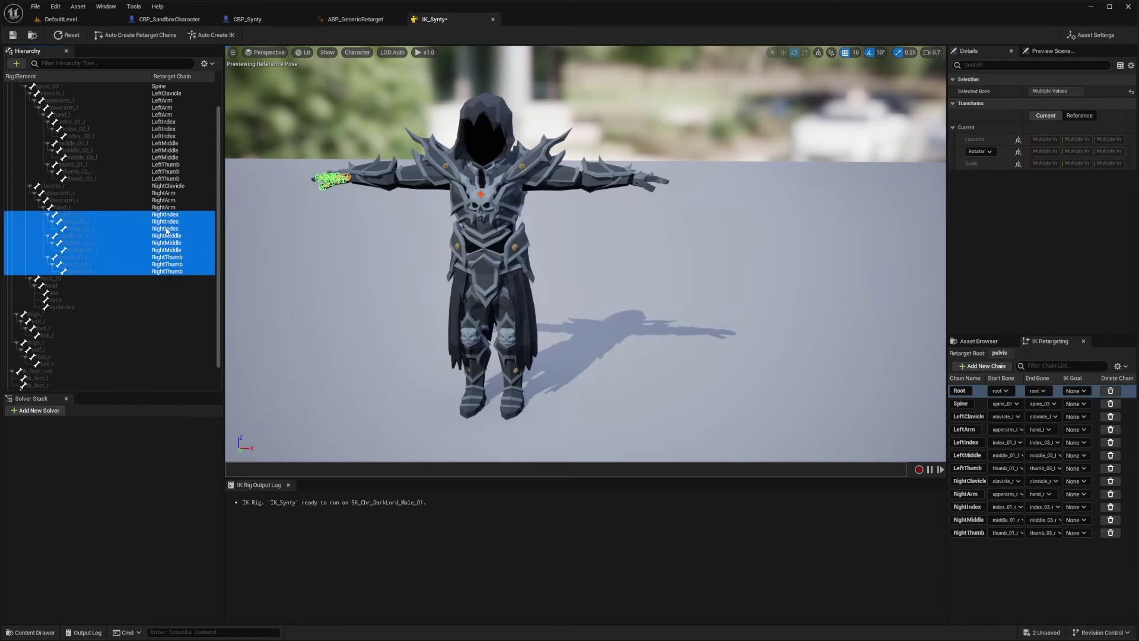
scroll(167, 231, "down", 2)
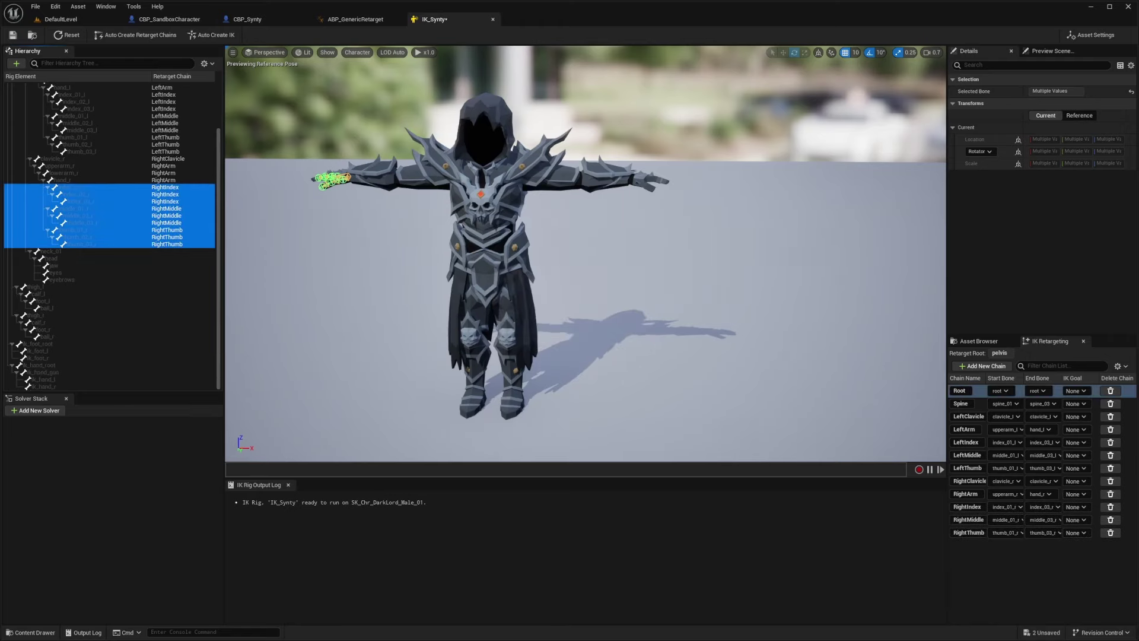
- Add a Neck retarget chain on neck_01
right_click(68, 252)
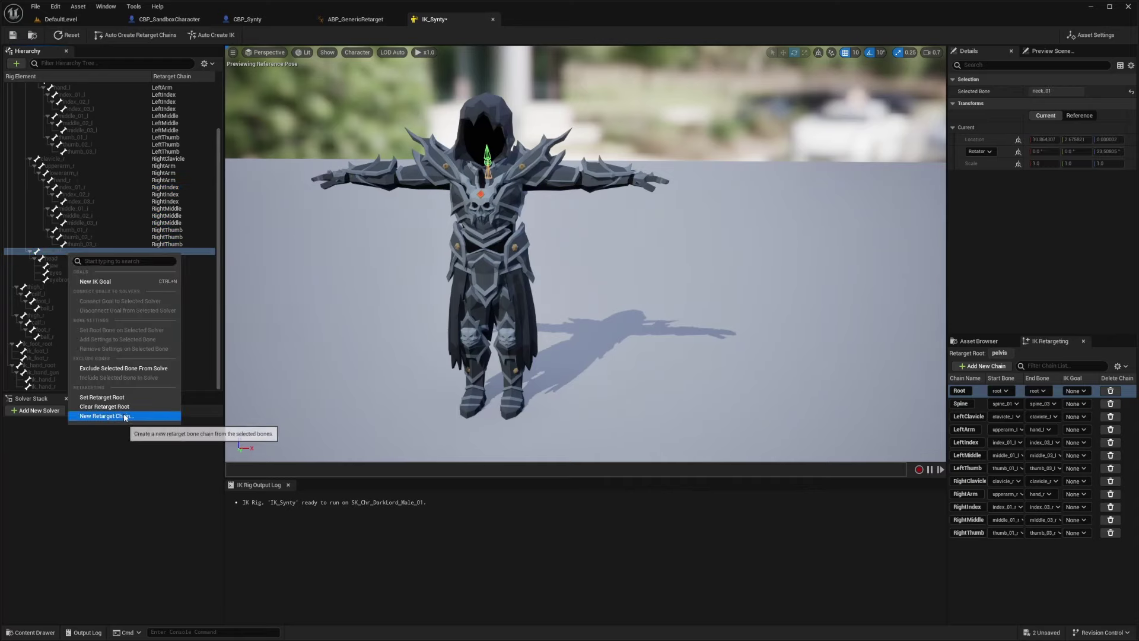
left_click(106, 416)
left_click(526, 343)
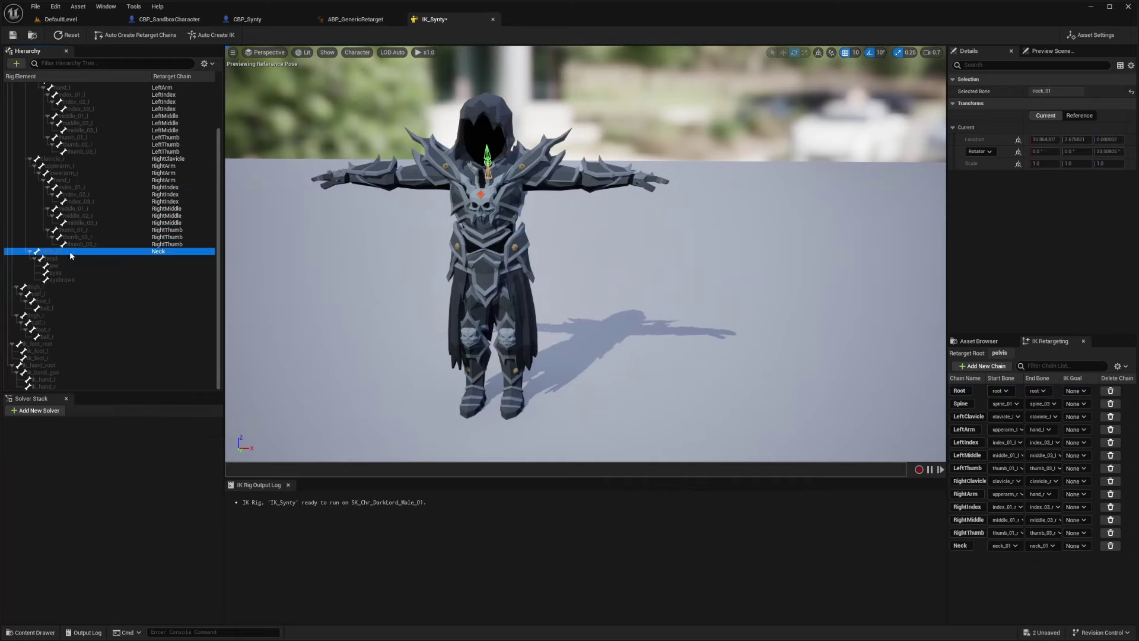
- Add Head, Head_0 and Head_1 chains covering head through the eyebrows
left_click(67, 259)
left_click(60, 280, "shift")
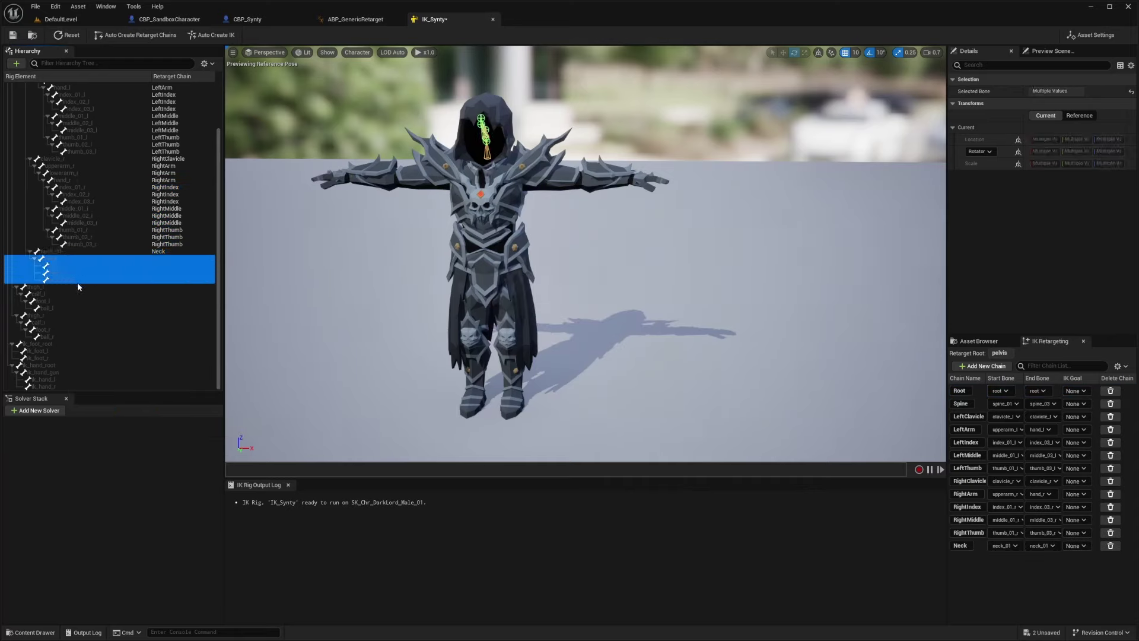
left_click(59, 261)
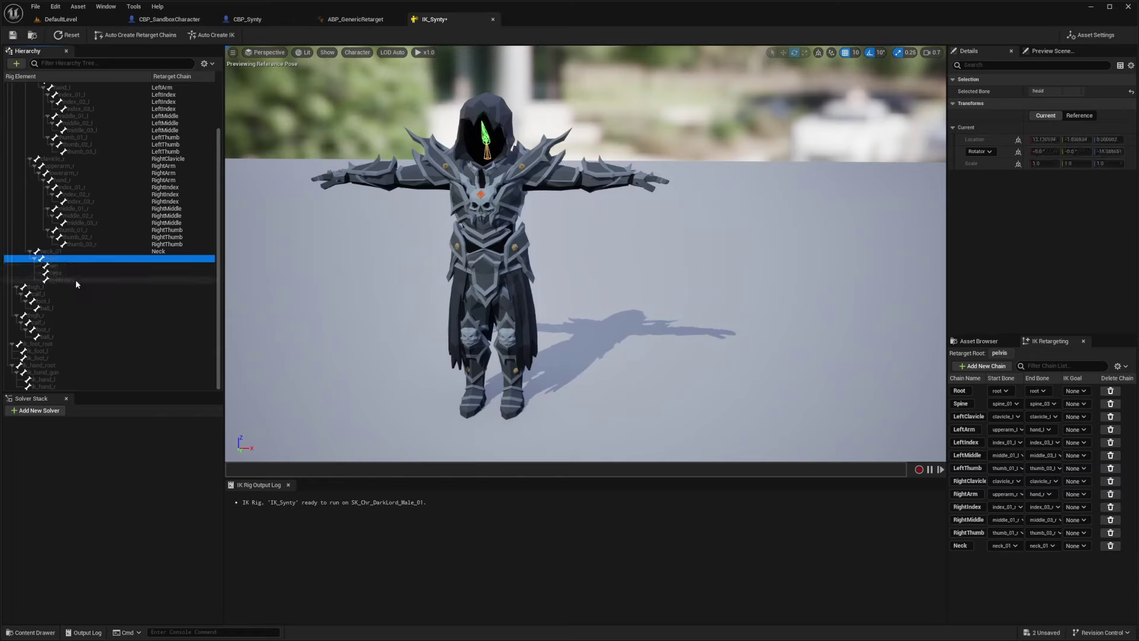
left_click(66, 280, "shift")
right_click(63, 283)
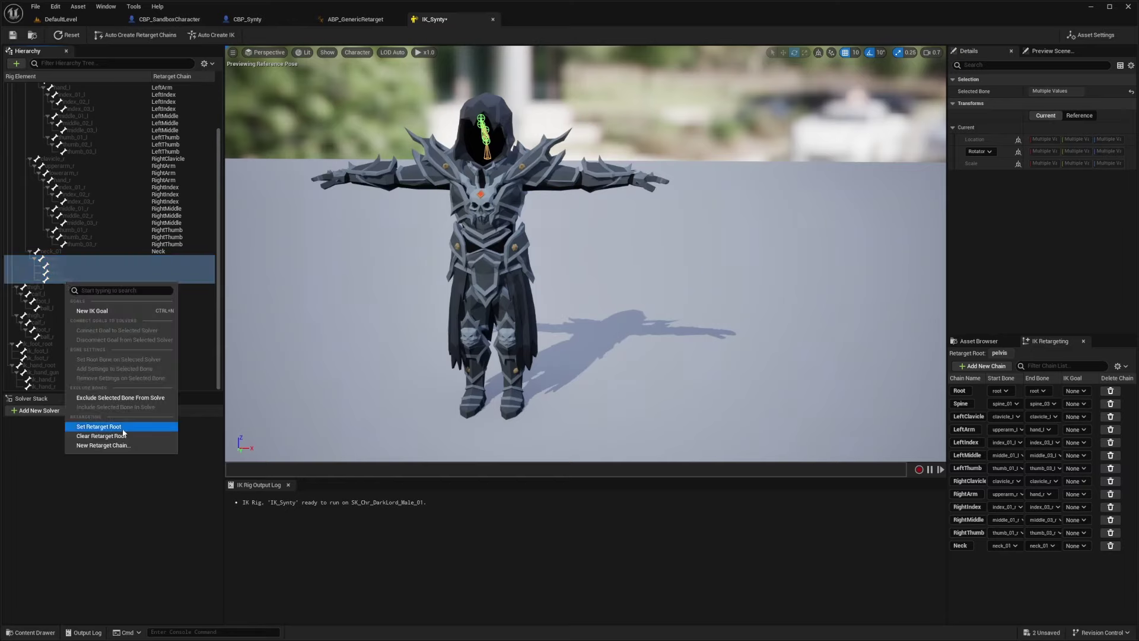
left_click(104, 445)
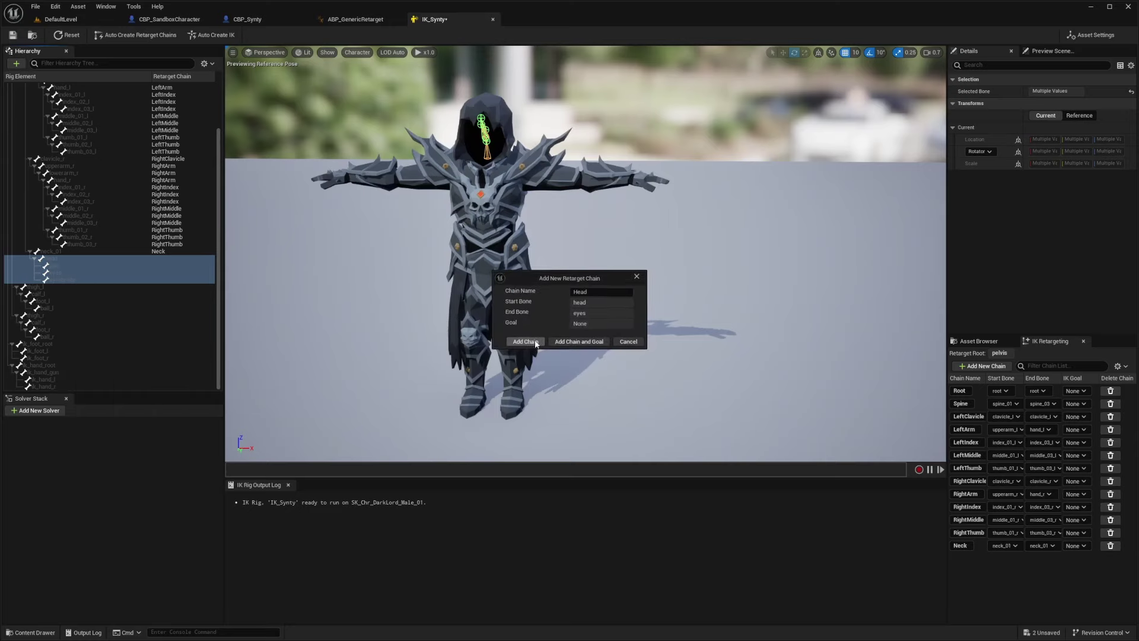
left_click(533, 342)
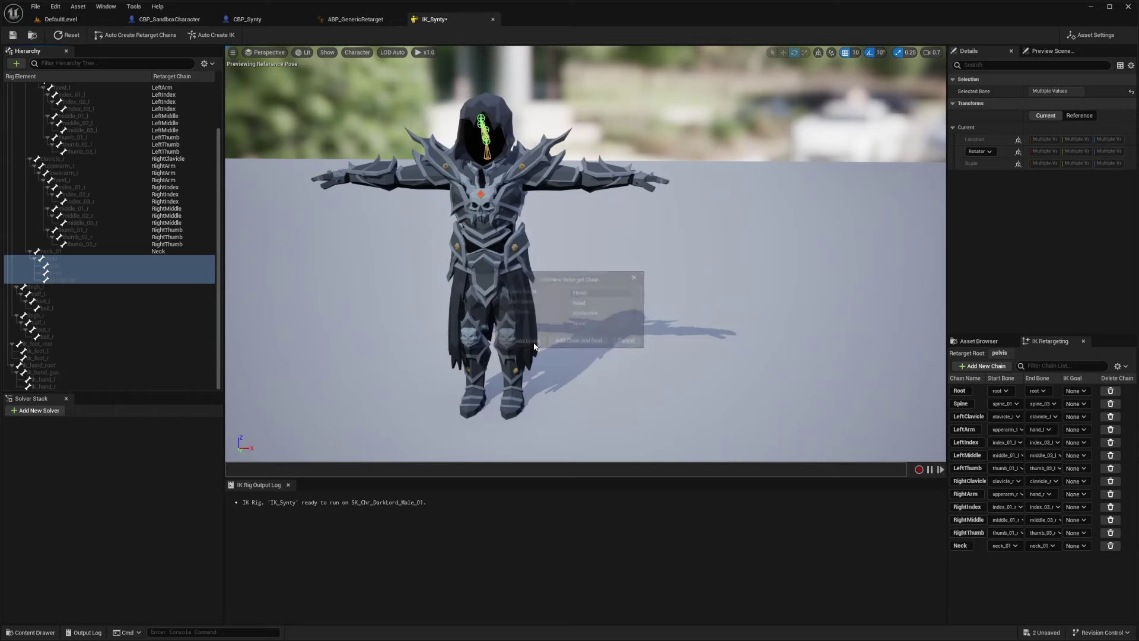
- Create a LeftLeg retarget chain from thigh_l to ball_l
left_click(53, 288)
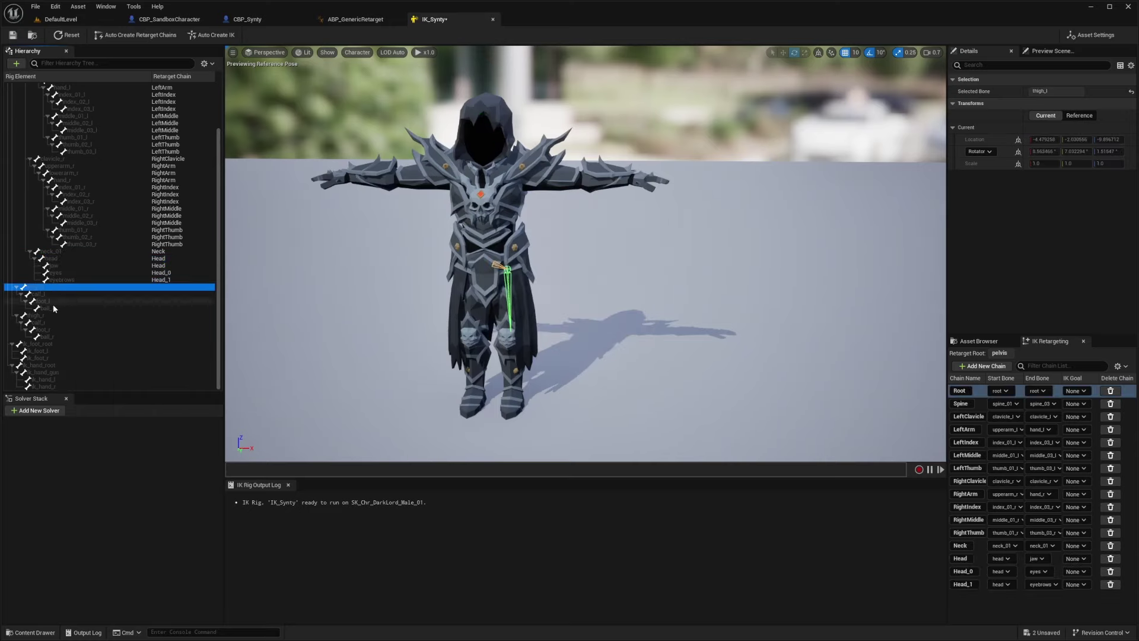
left_click(62, 308, "shift")
right_click(62, 310)
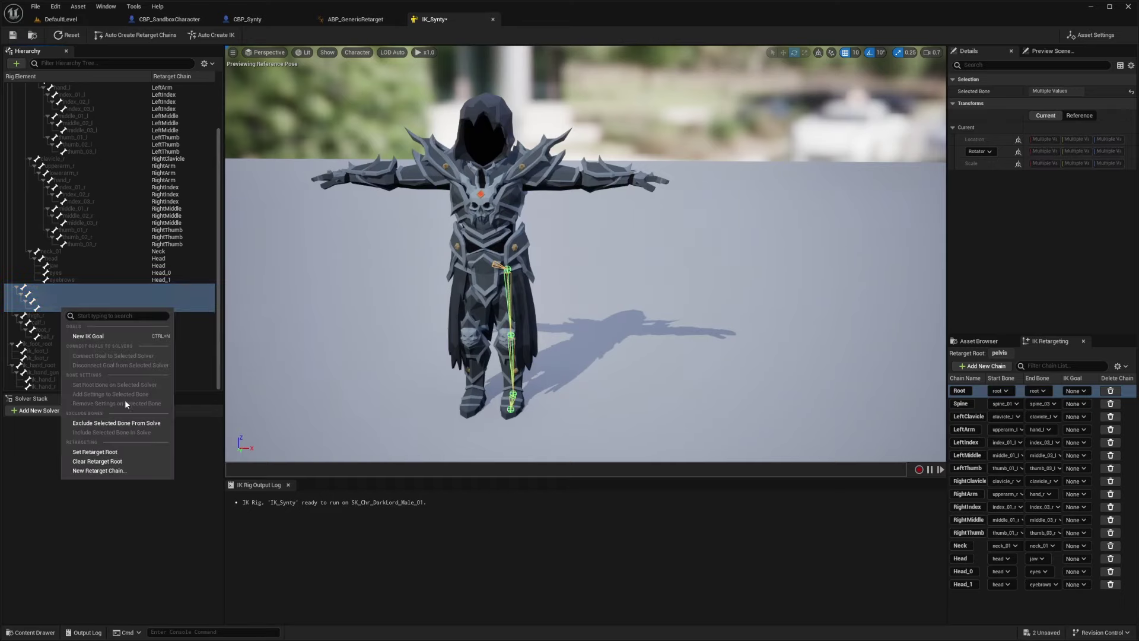
left_click(112, 471)
- Create a RightLeg retarget chain from thigh_r to ball_r
left_click(53, 315)
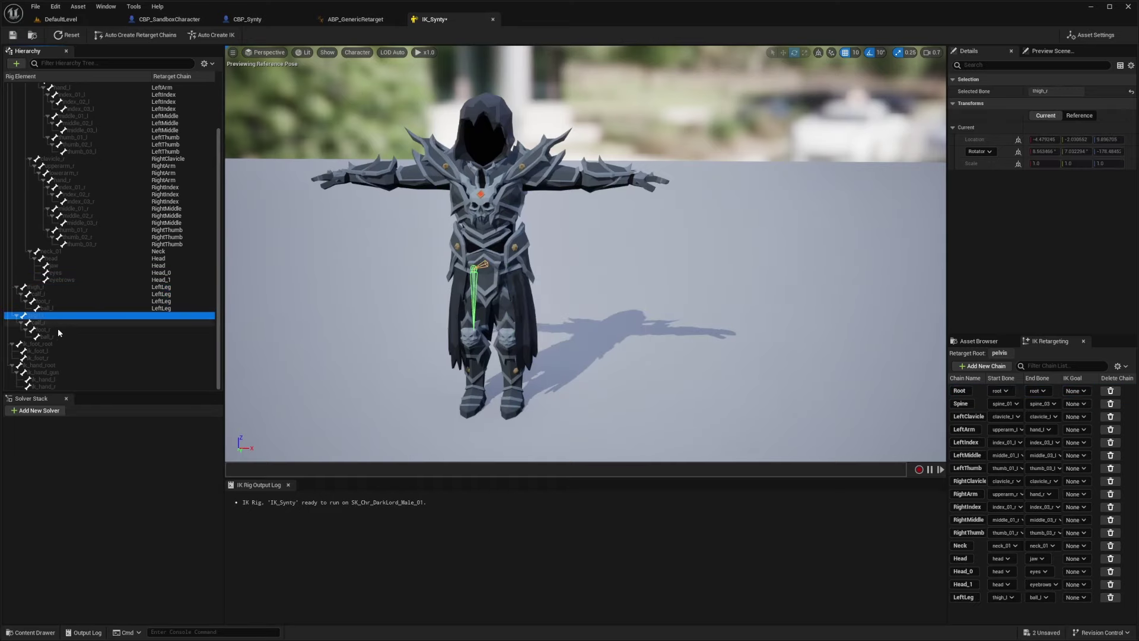
left_click(55, 337, "shift")
right_click(54, 337)
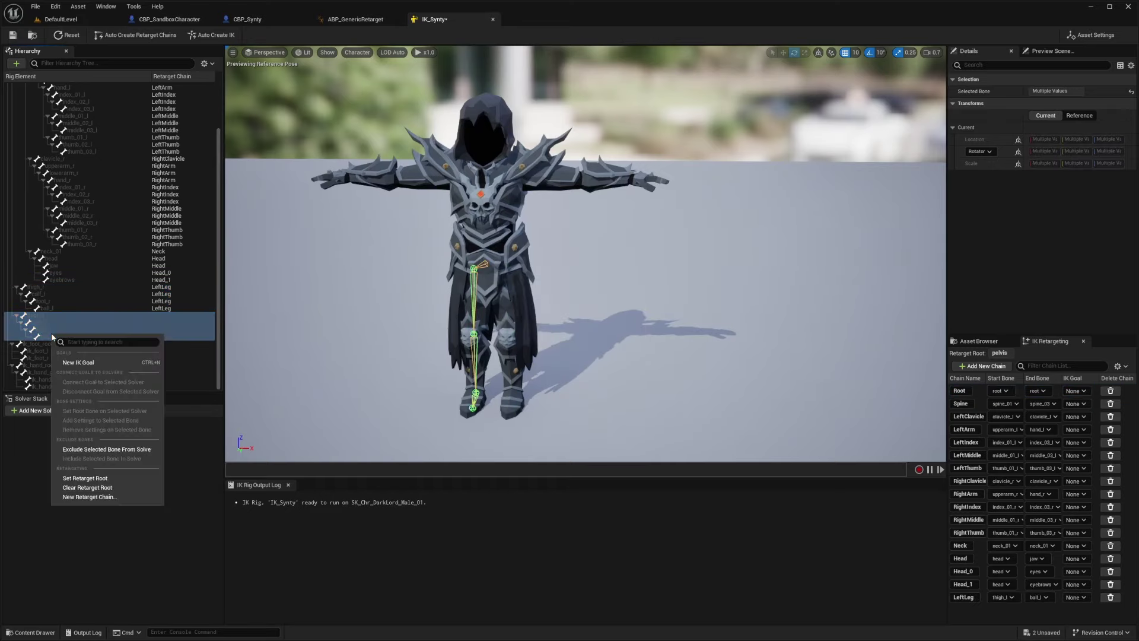
left_click(104, 502)
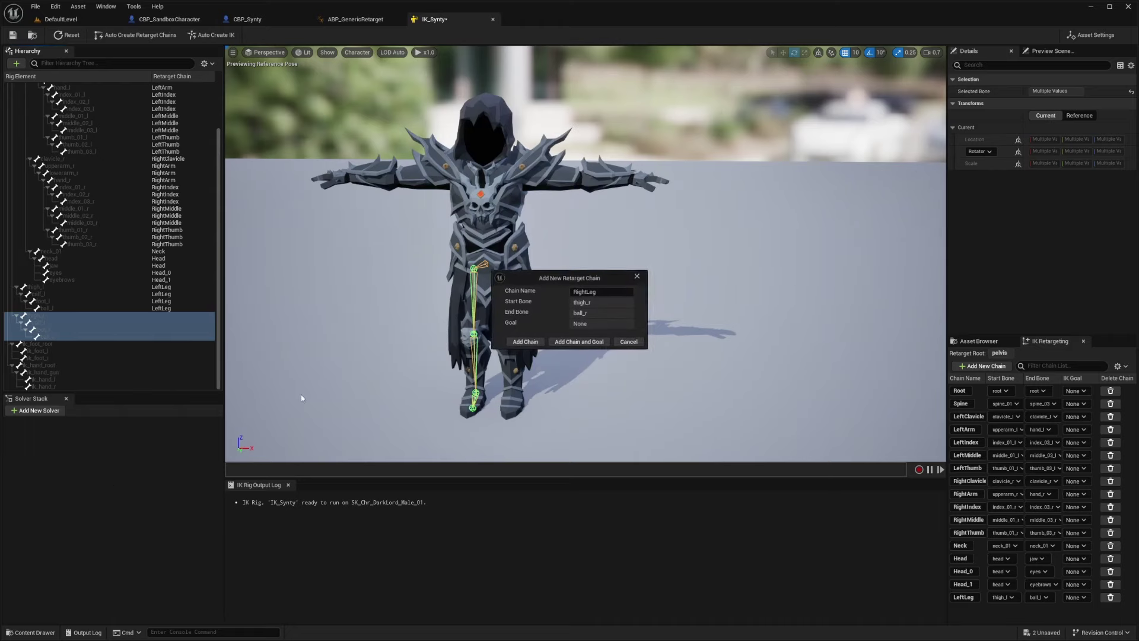
left_click(522, 343)
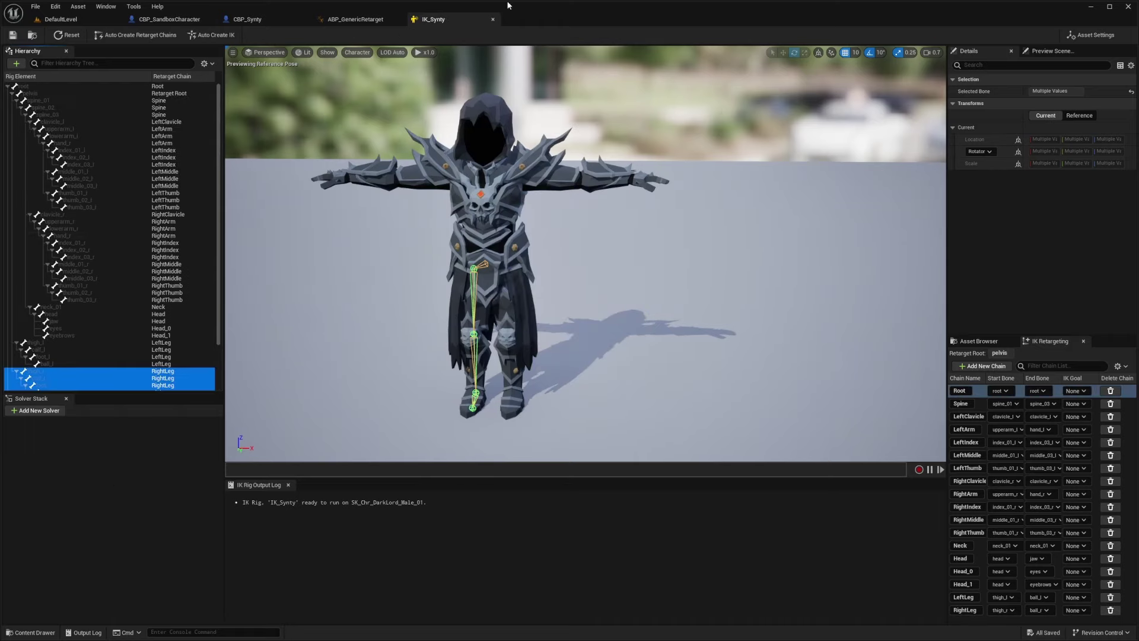
- Back in the level editor, create an IK Retargeter in PolygonDarkFantasy named RTG_Synty
key("ctrl+b")
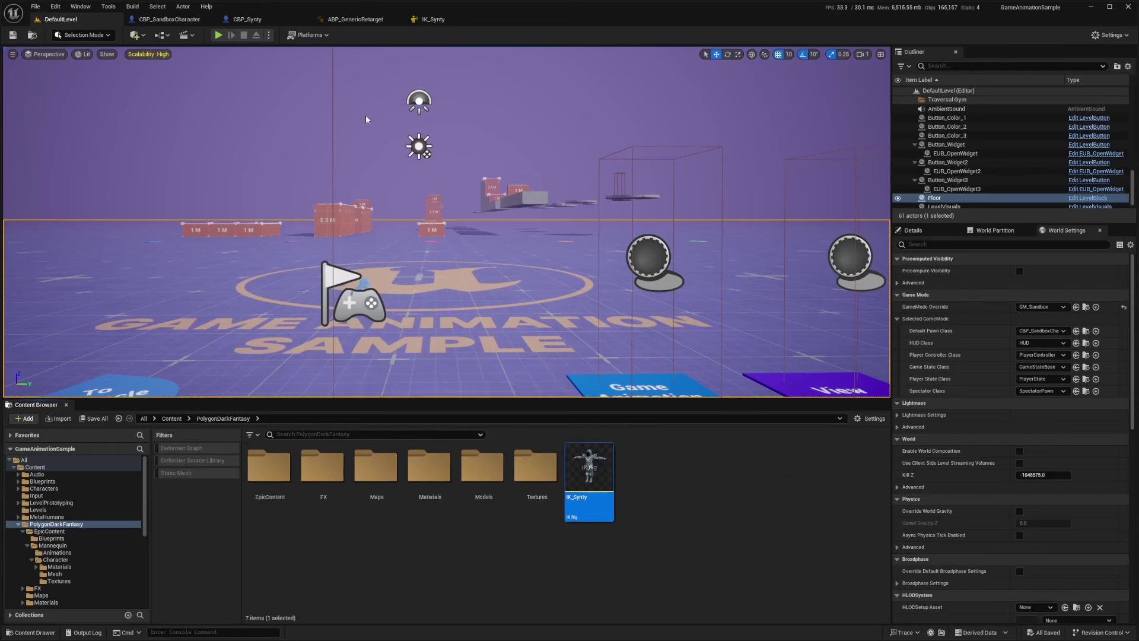
right_click(646, 480)
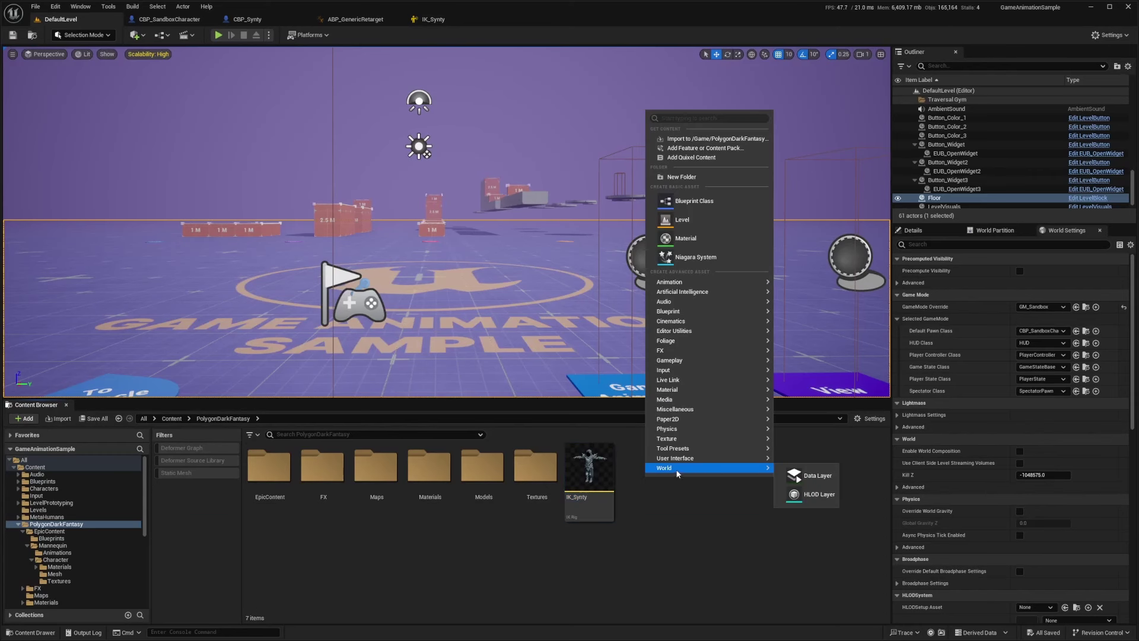
mouse_move(701, 287)
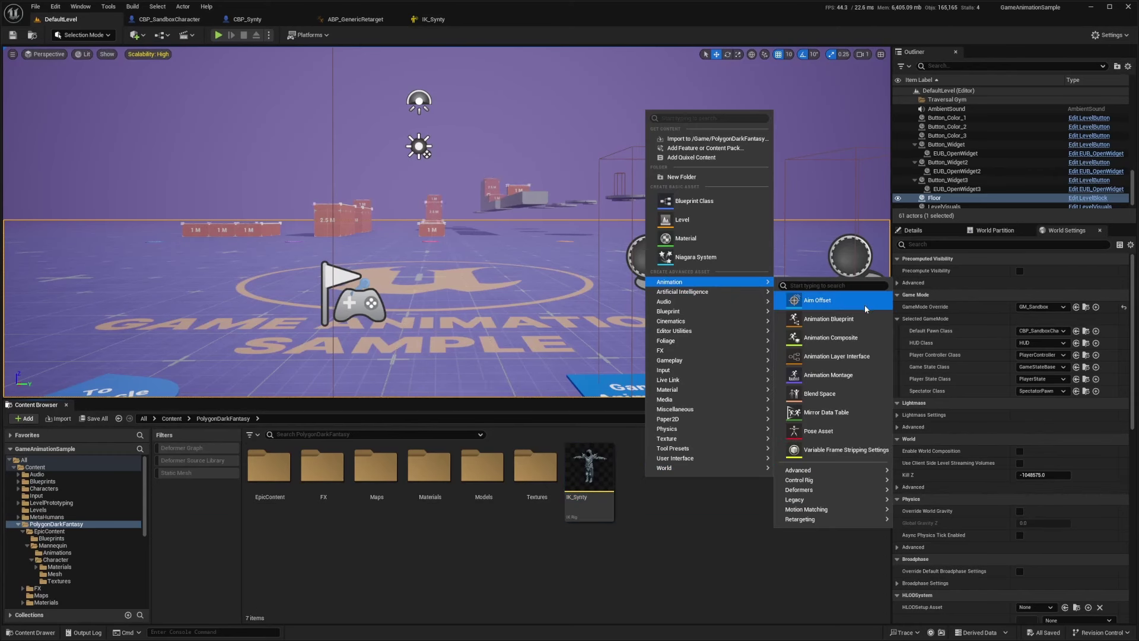
mouse_move(824, 520)
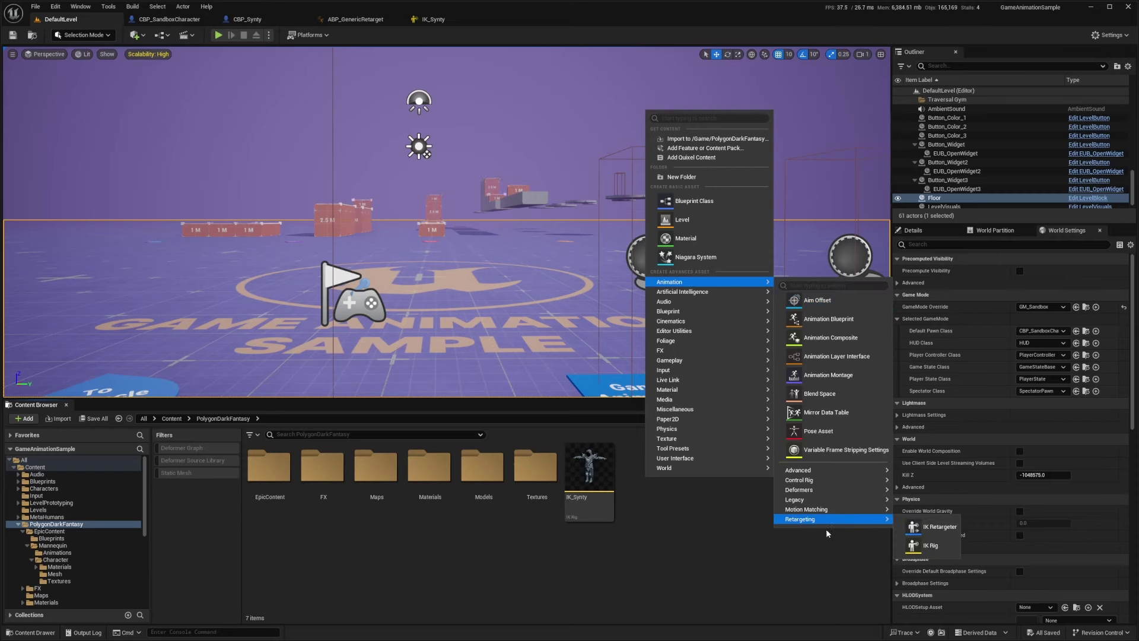
left_click(929, 528)
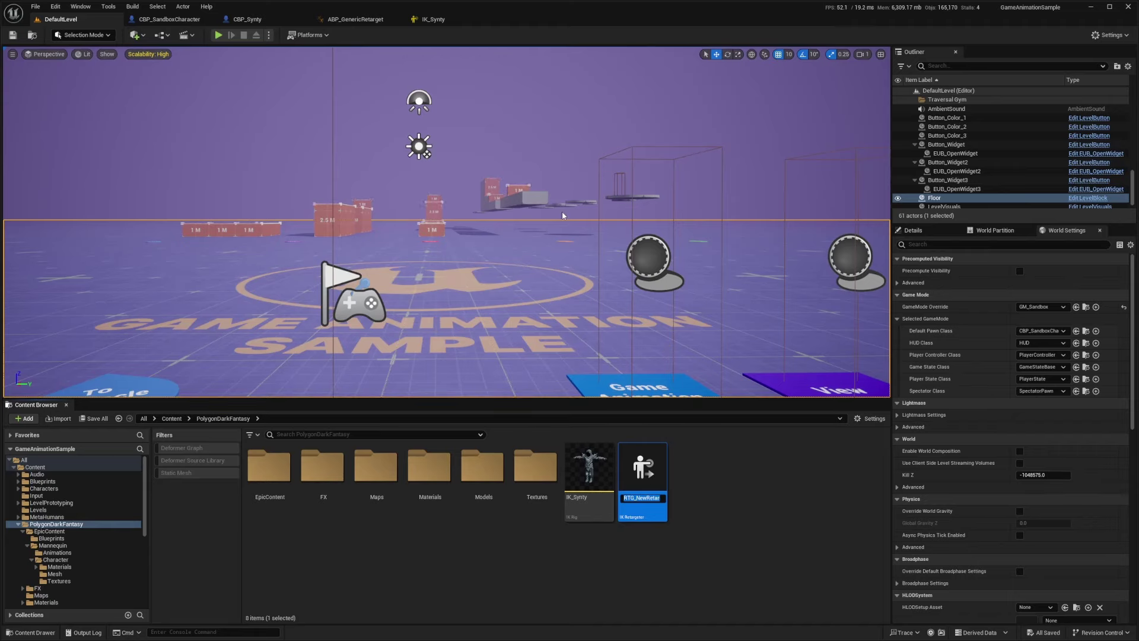
type("RTG_Synty")
key("Return")
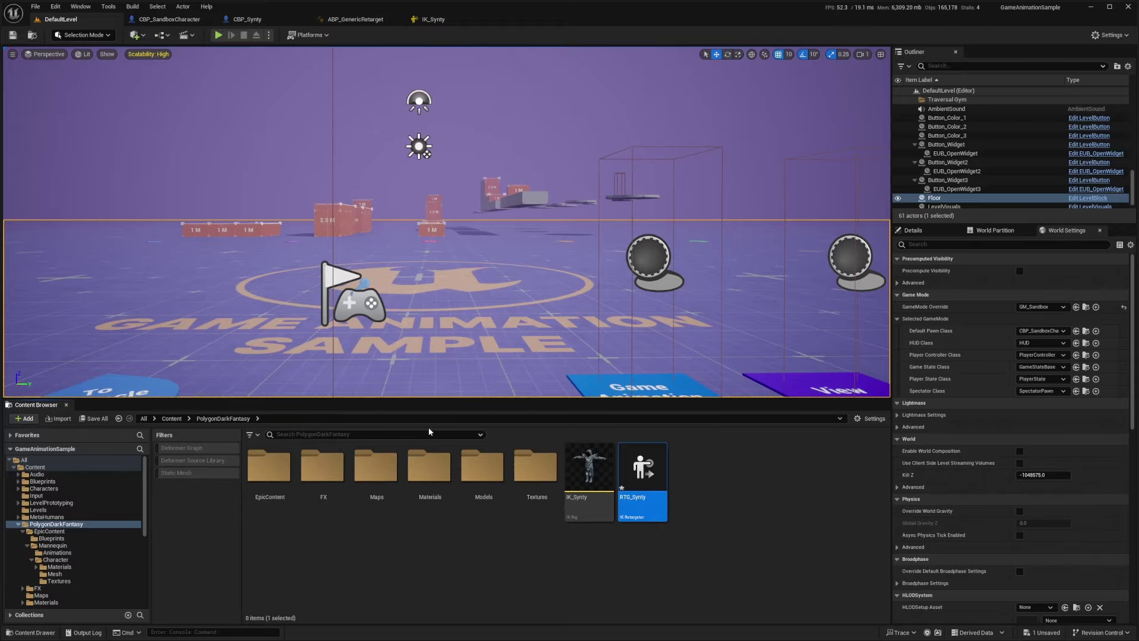
- In RTG_Synty, set the source IK rig to IK_UEFN_Mannequin and the target to IK_Synty
double_click(643, 484)
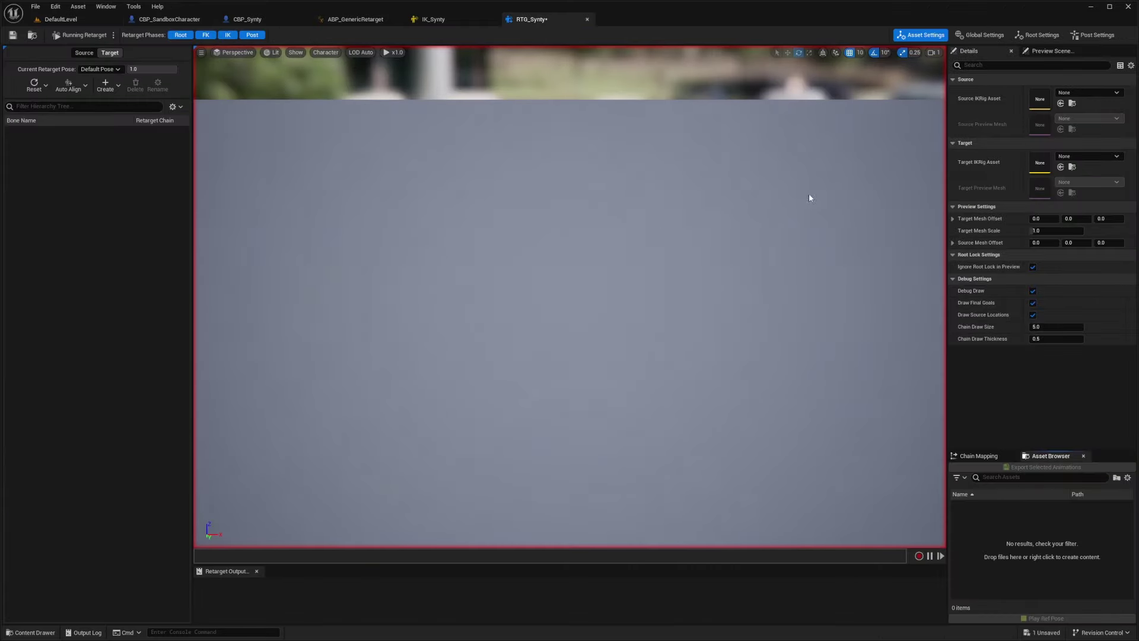
left_click(1078, 93)
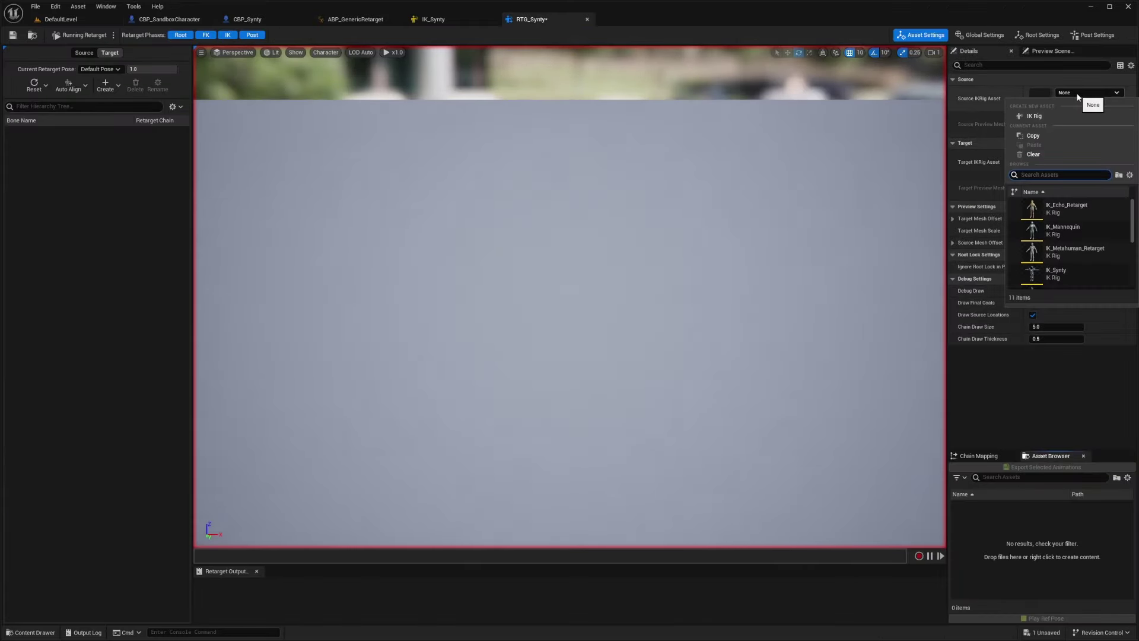
left_click(1075, 93)
left_click(1064, 94)
type("uefn")
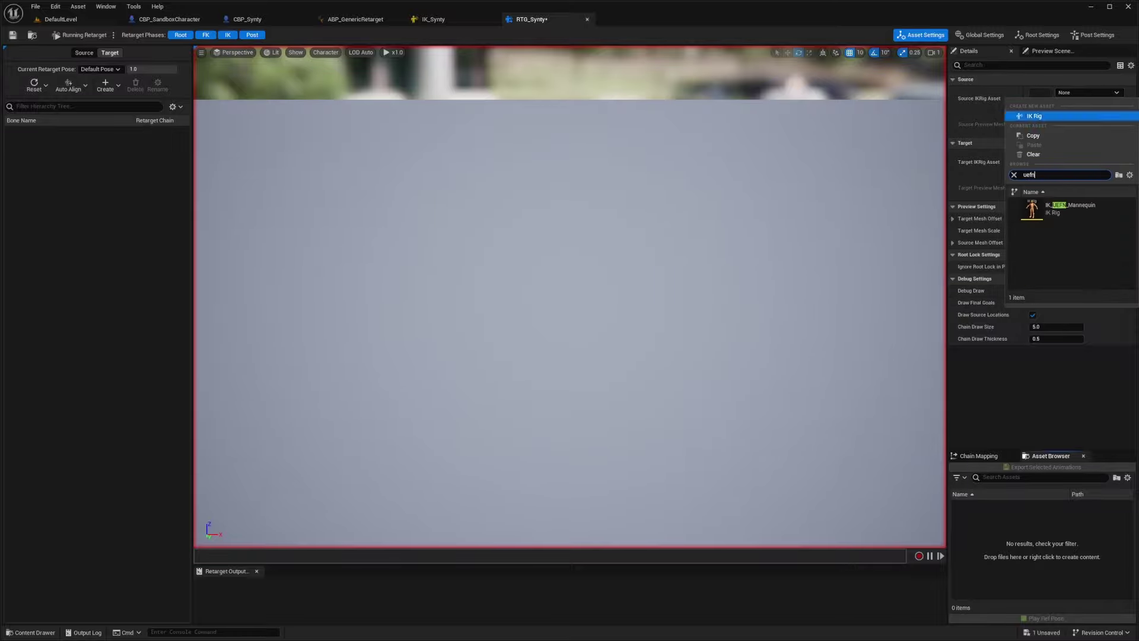
left_click(1061, 221)
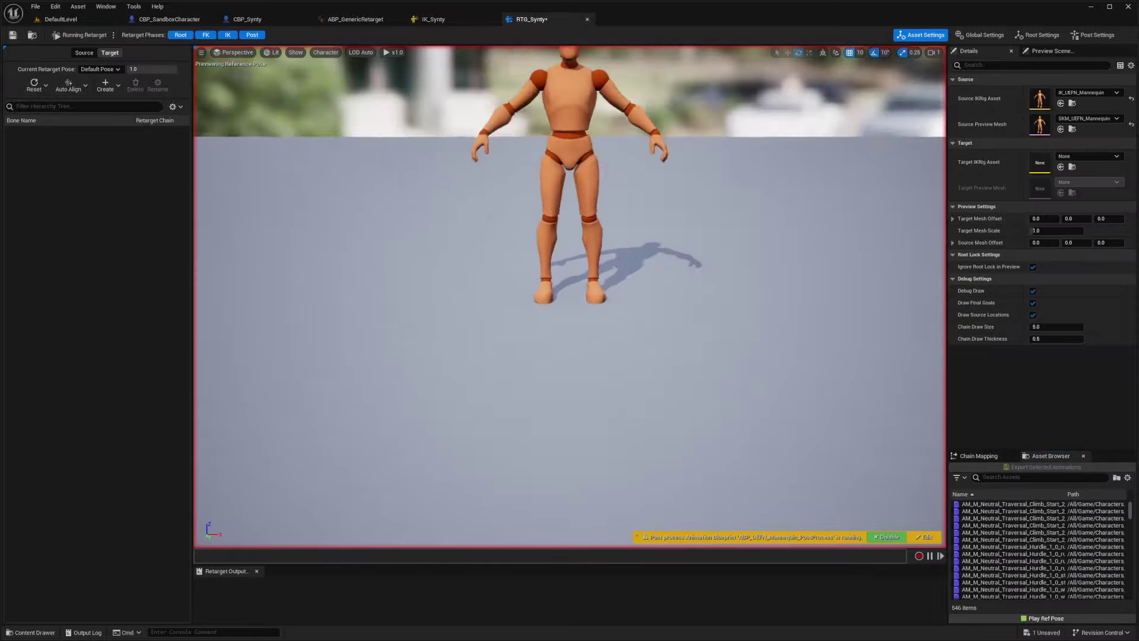
left_click(1090, 157)
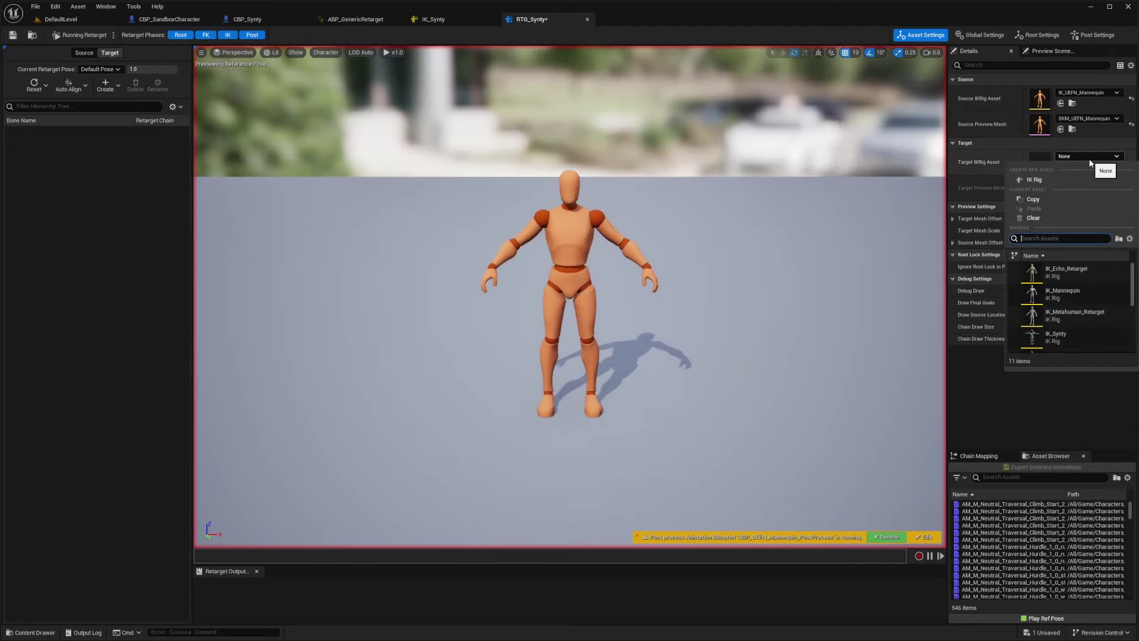
type("ik_synty")
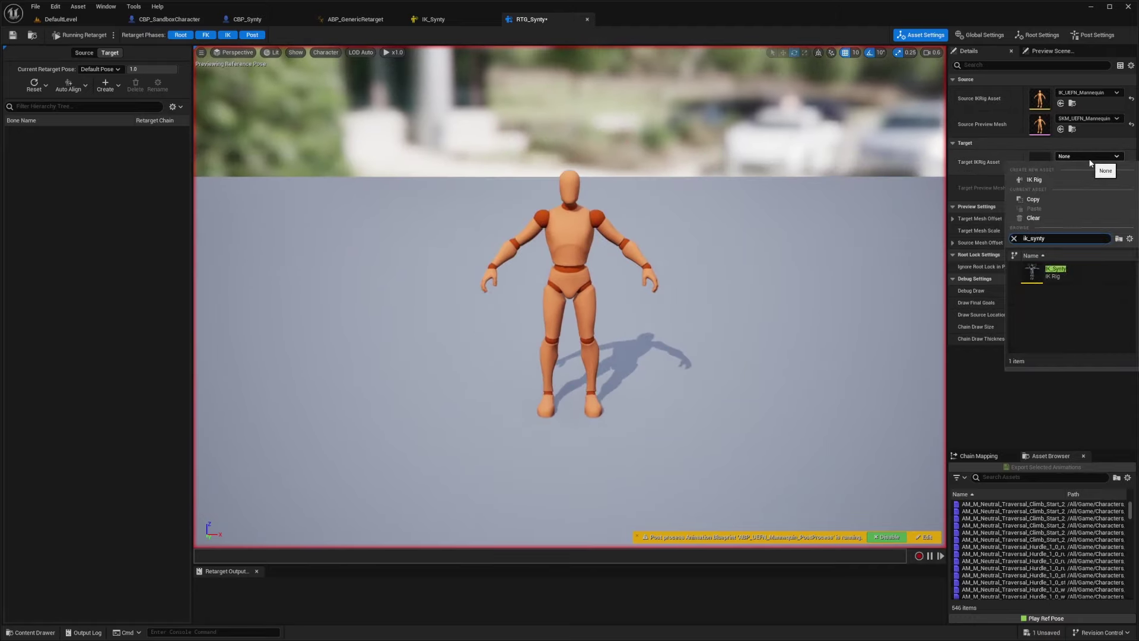
left_click(1062, 272)
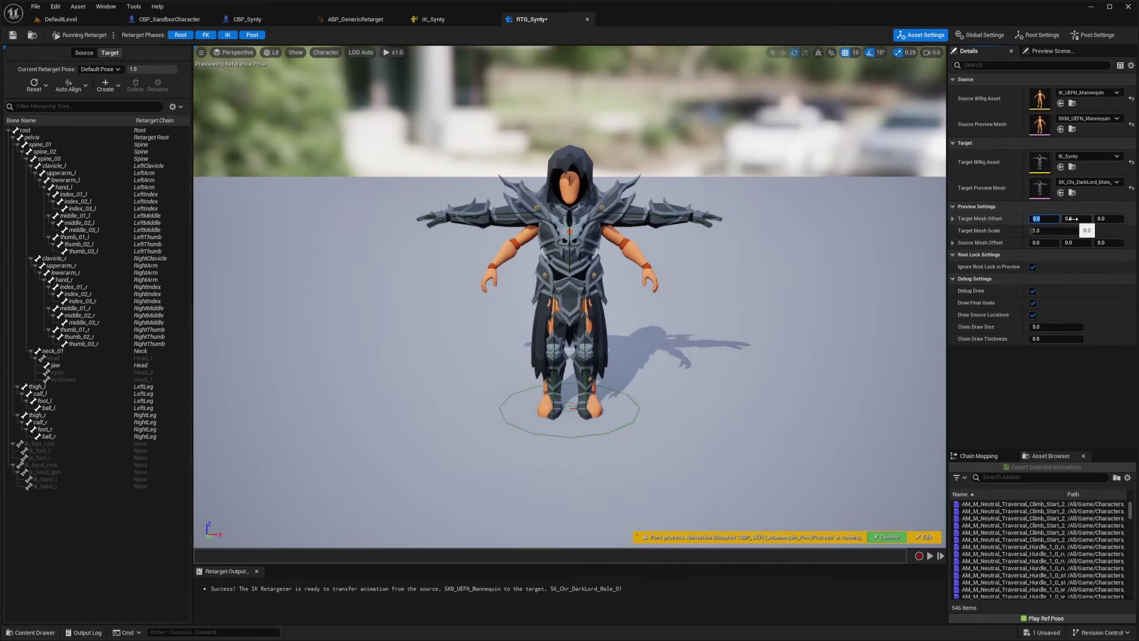
- Set the target mesh X offset to 200 so the Dark Lord stands beside the mannequin
type("180")
key("Return")
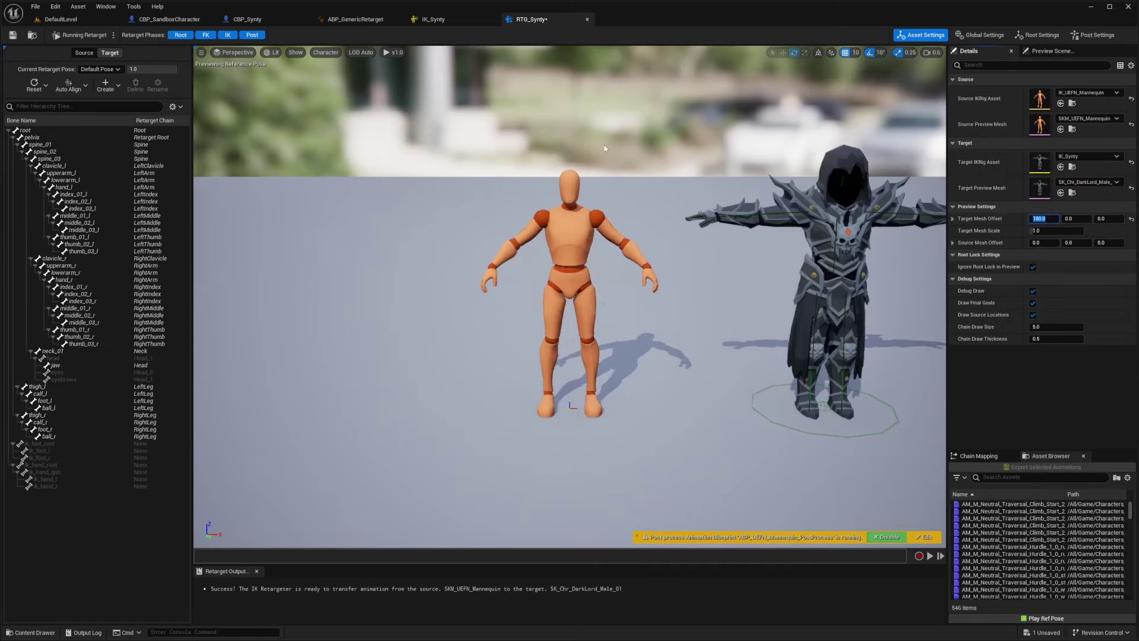
right_click_drag(569, 297, 629, 304)
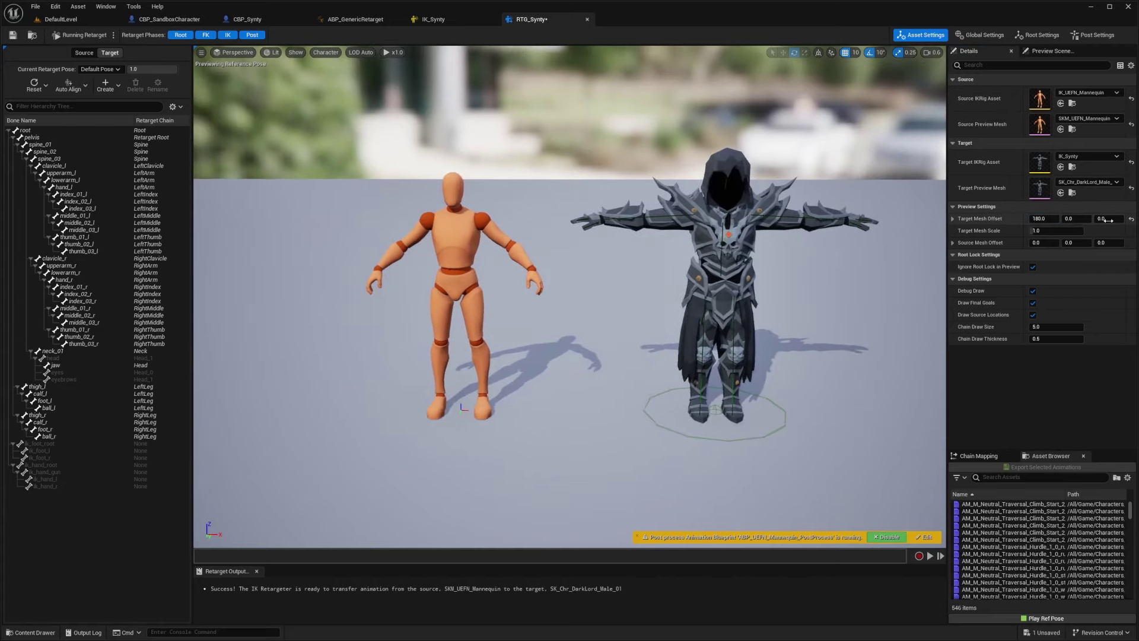
left_click(1052, 221)
type("200")
key("Return")
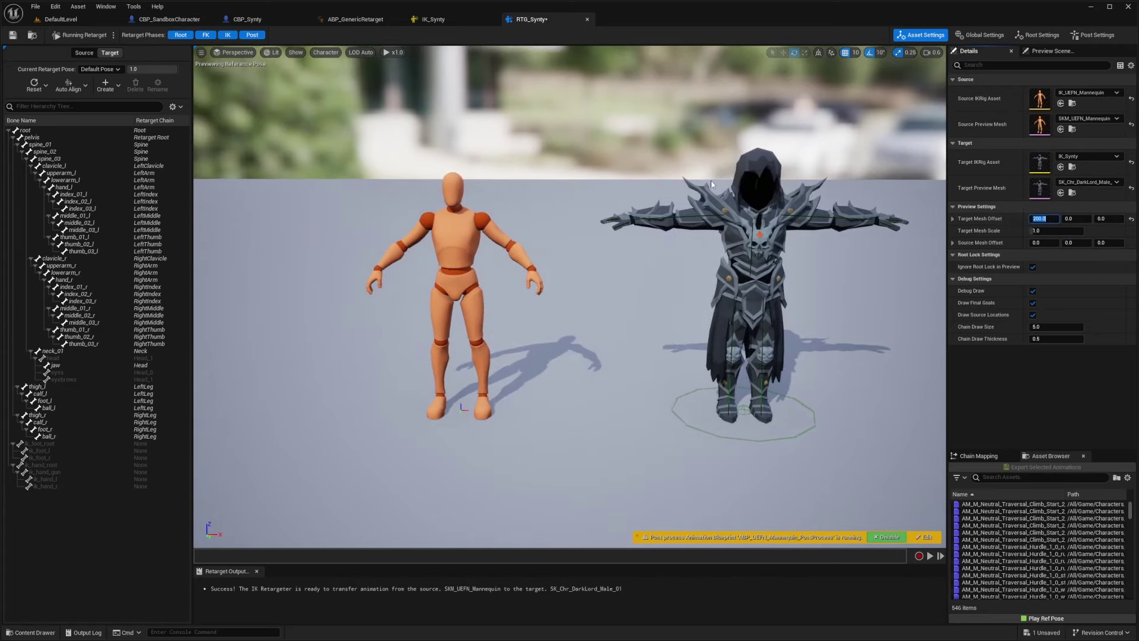
right_click_drag(707, 183, 742, 174)
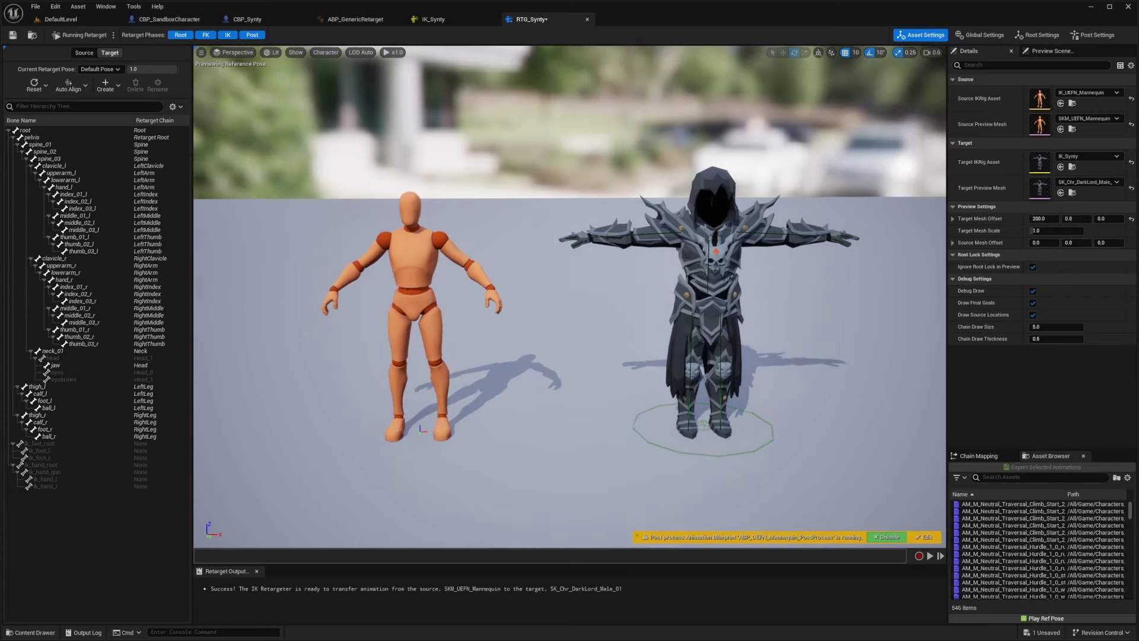
- In Edit Retarget Pose mode, align all source bones into a T-pose, then go to IK_Synty
left_click(83, 56)
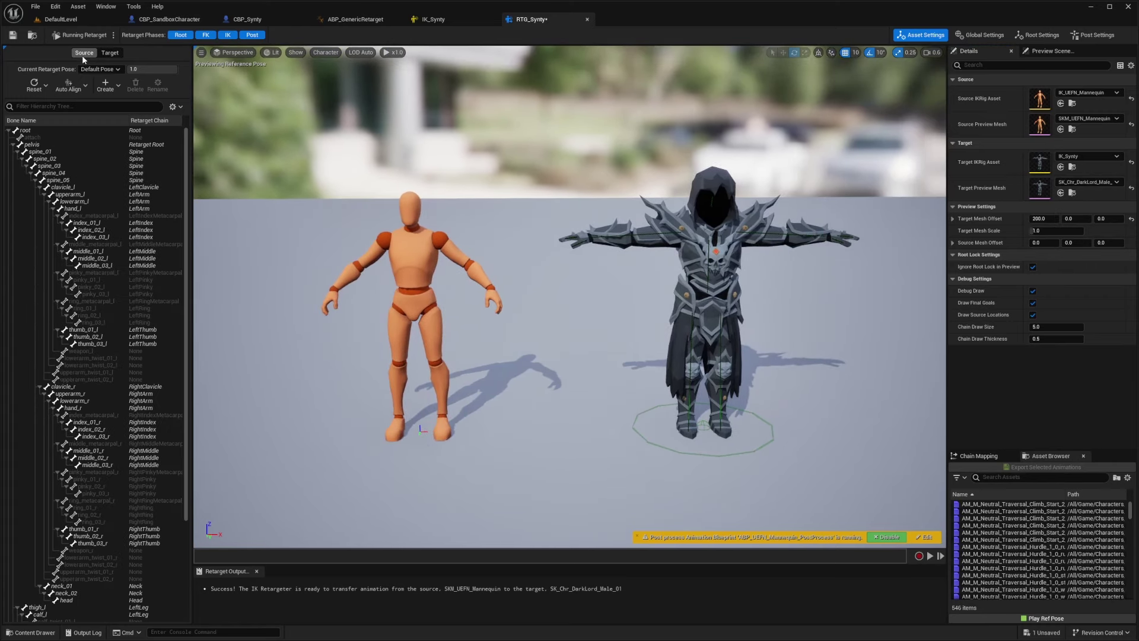
left_click(70, 36)
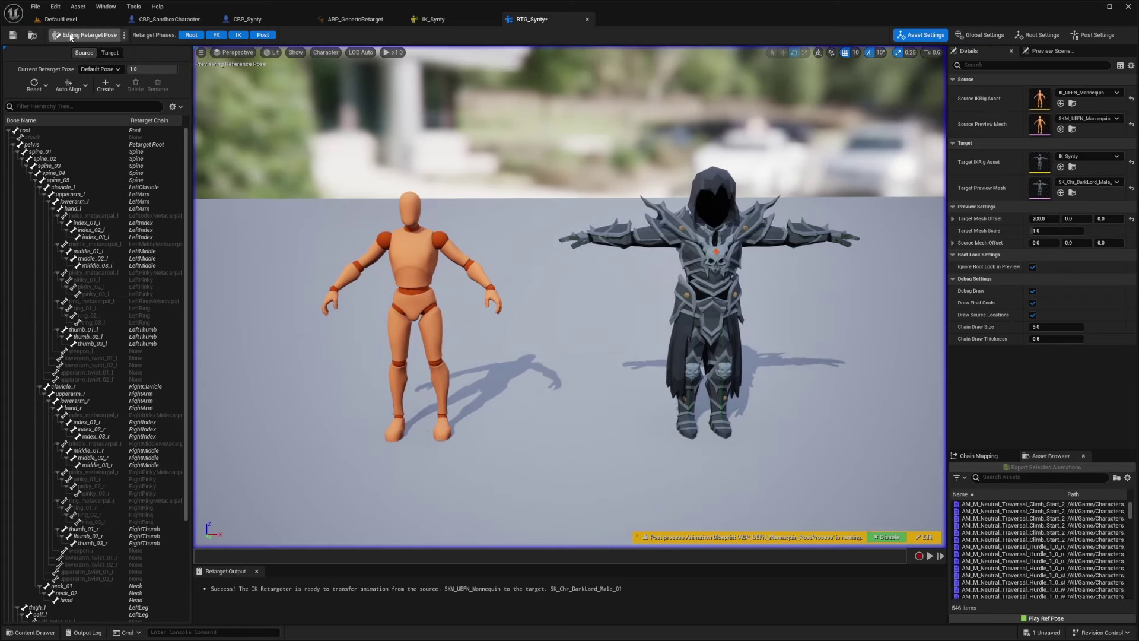
left_click(69, 85)
left_click(91, 104)
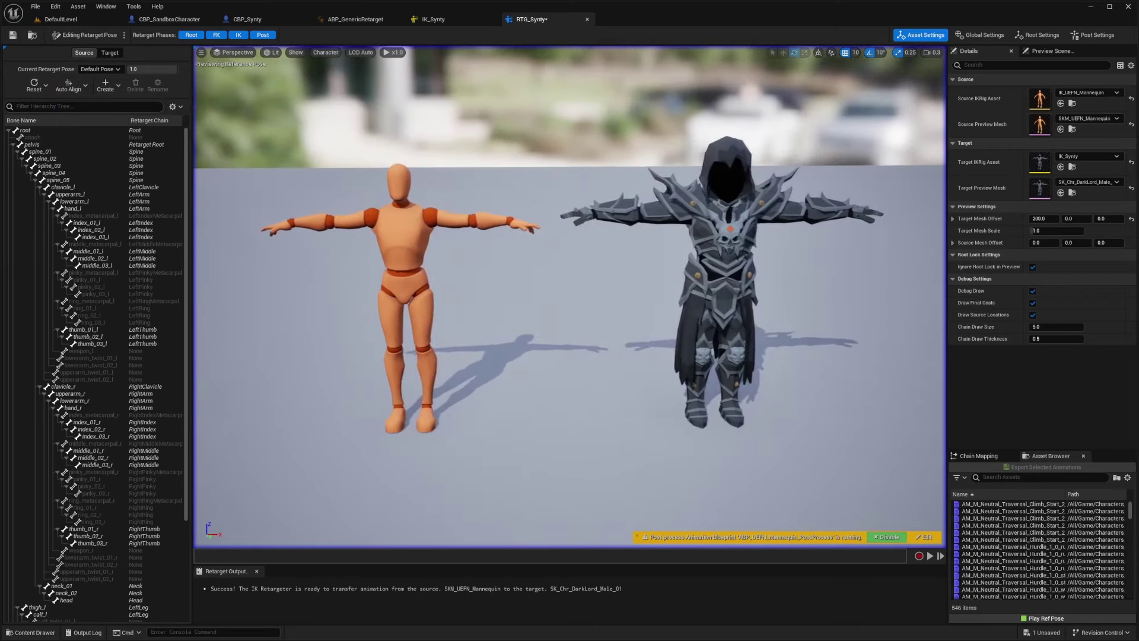
left_click(448, 23)
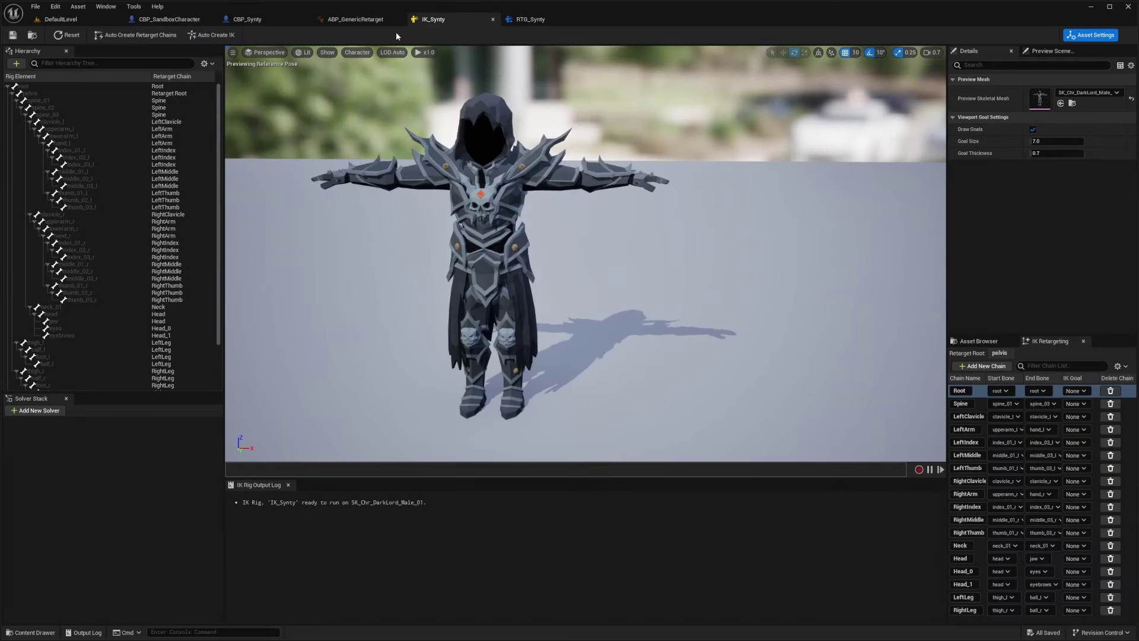
- Back in RTG_Synty, search 'idle' and preview an idle turn-left animation on both characters
left_click(530, 19)
left_click(1009, 479)
type("idle")
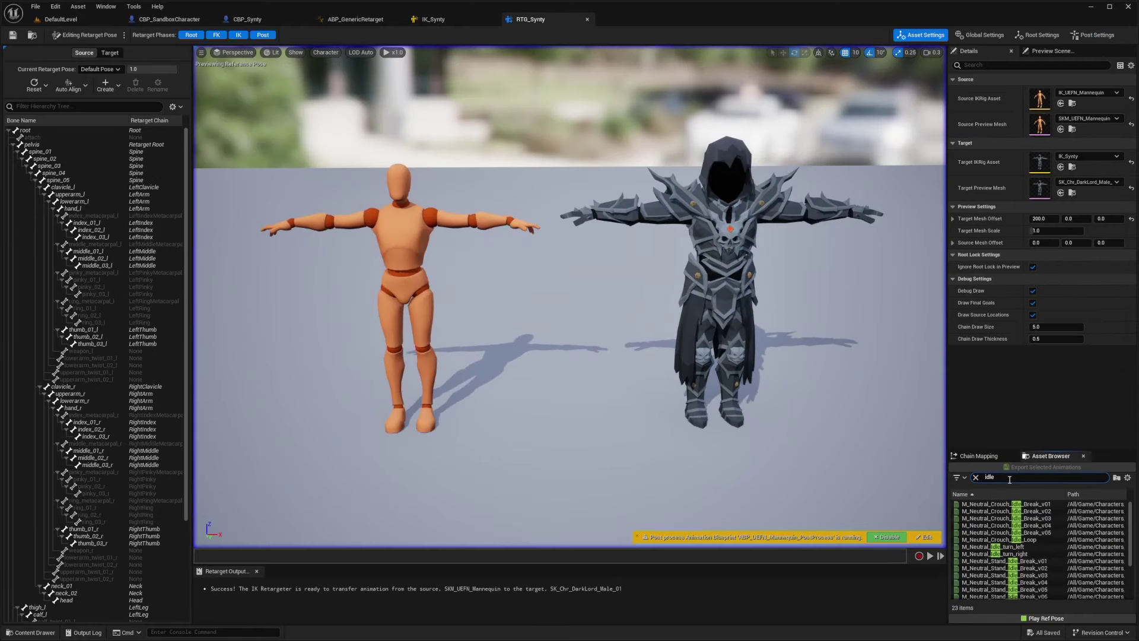
left_click(988, 546)
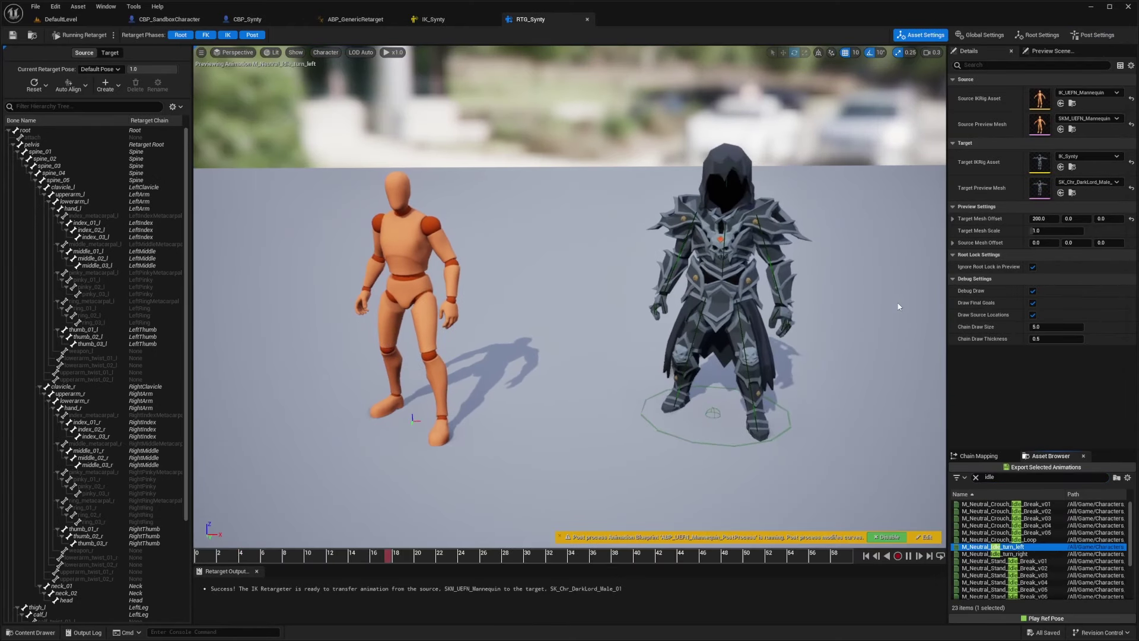
- Search for run clips and preview M_Neutral_Run_Box_F_LR_Lfoot on the mannequin and Dark Lord
double_click(995, 479)
type("runnin")
key("BackSpace")
key("BackSpace")
key("BackSpace")
left_click(1012, 560)
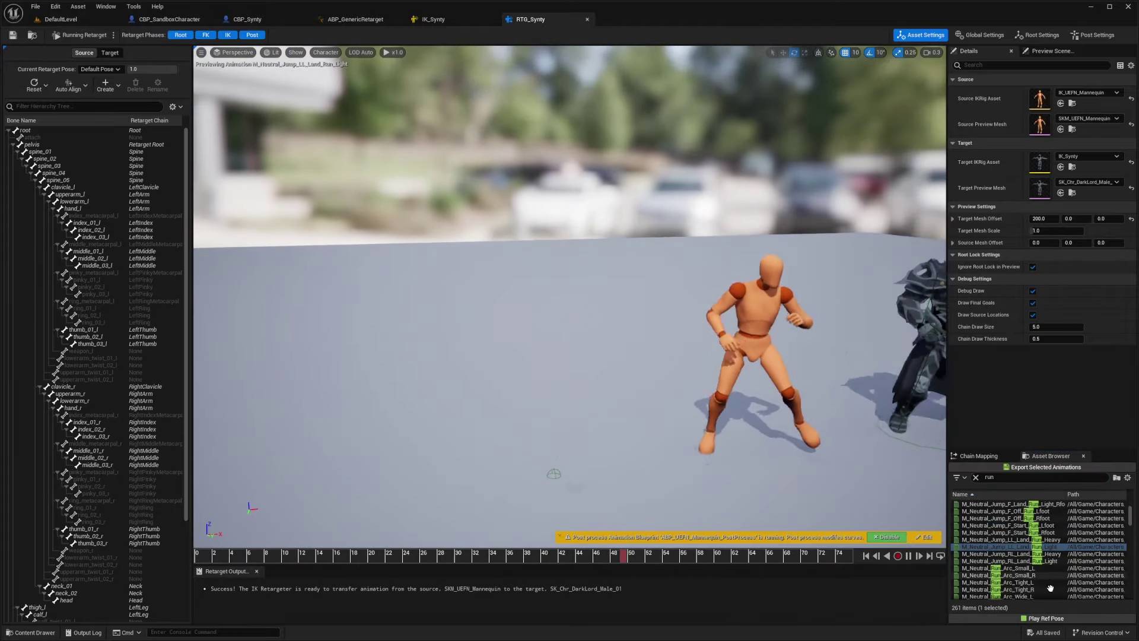
scroll(1020, 569, "down", 5)
left_click(1026, 581)
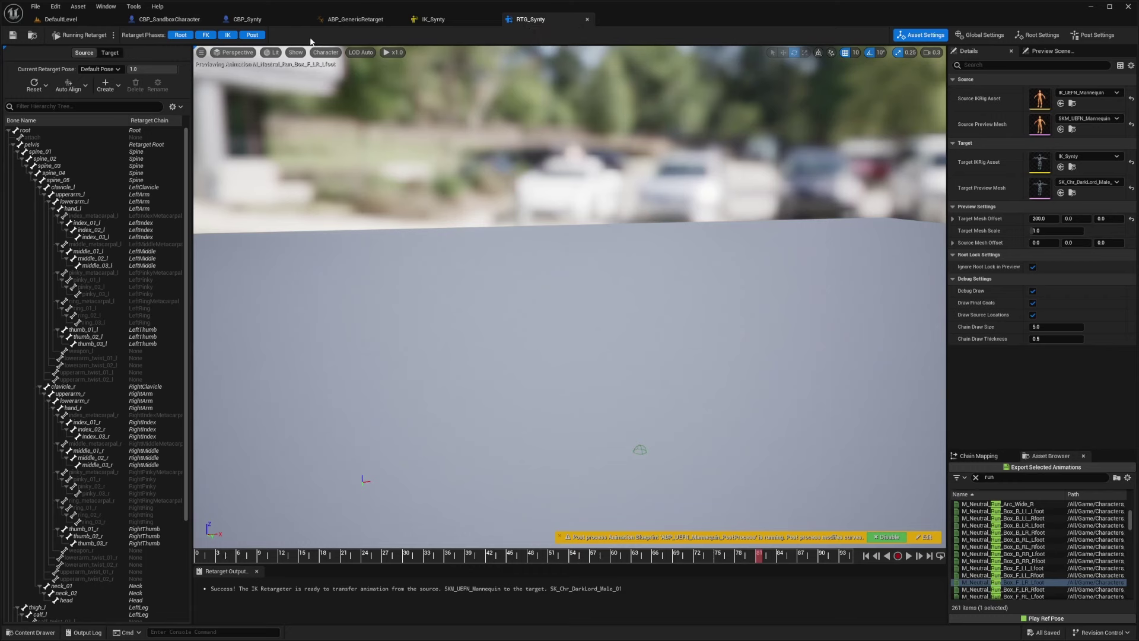
- In the level editor, go to Content > Blueprints > RetargetedCharacters and select CBP_SandboxCharacter_Manny
left_click(61, 19)
left_click(169, 420)
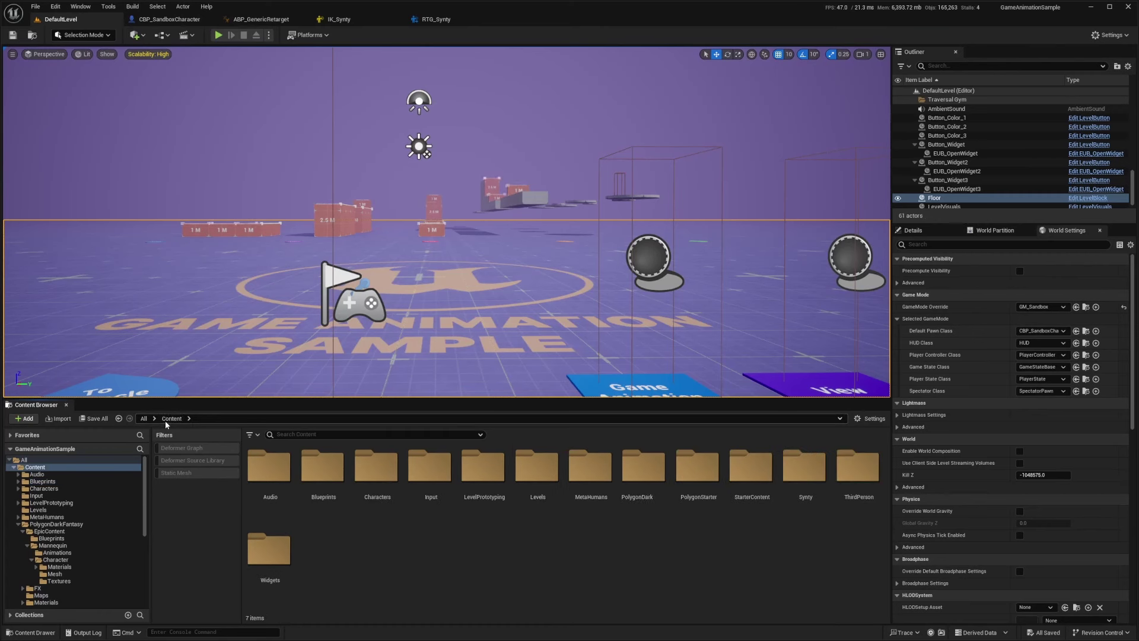
double_click(326, 478)
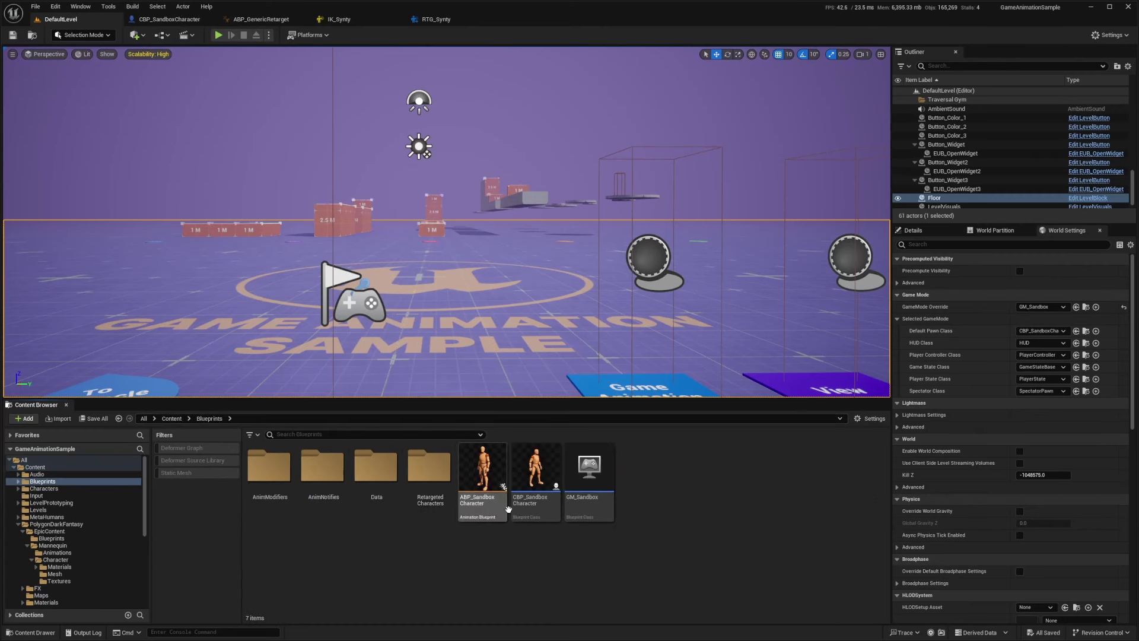
mouse_move(542, 506)
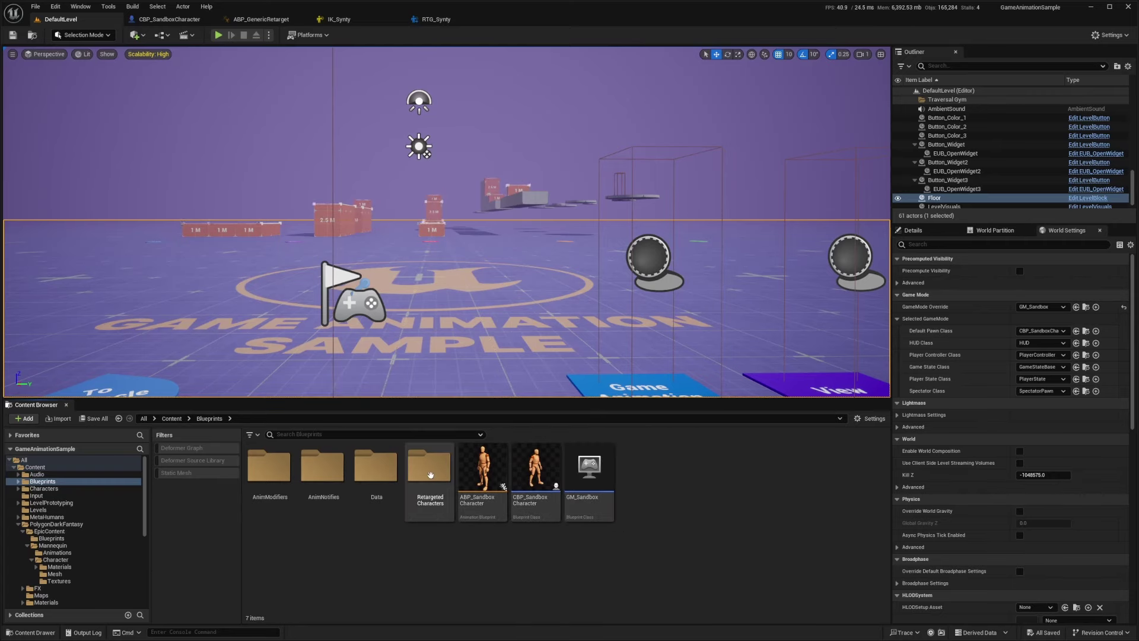
double_click(430, 474)
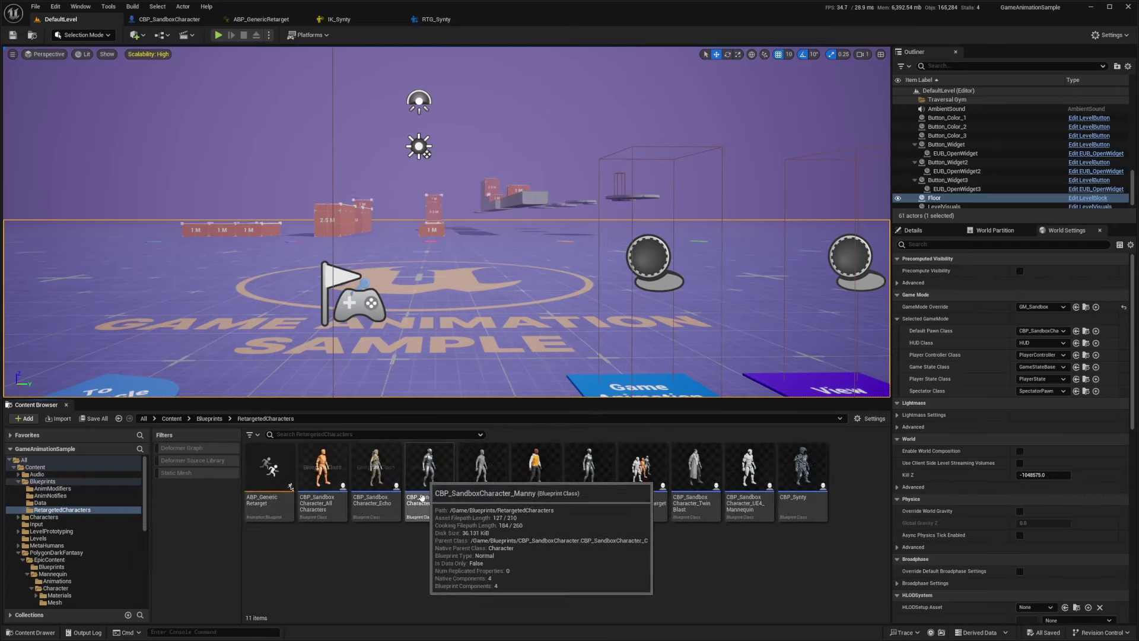
left_click(430, 484)
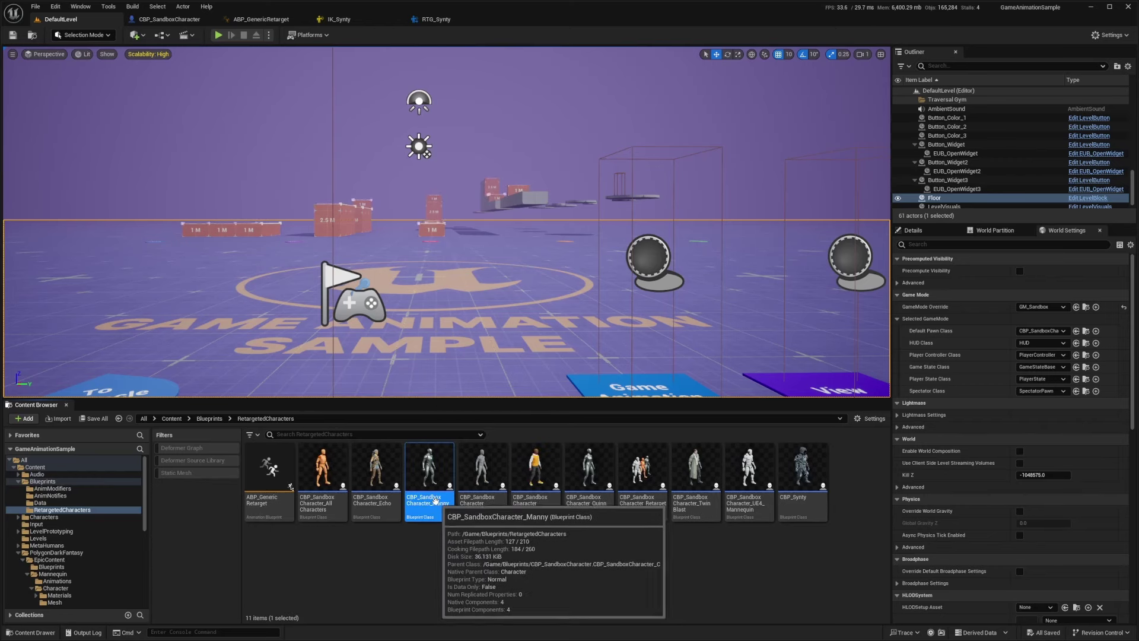
- Duplicate it as CPB_DarkLord and open the new blueprint
key("ctrl+d")
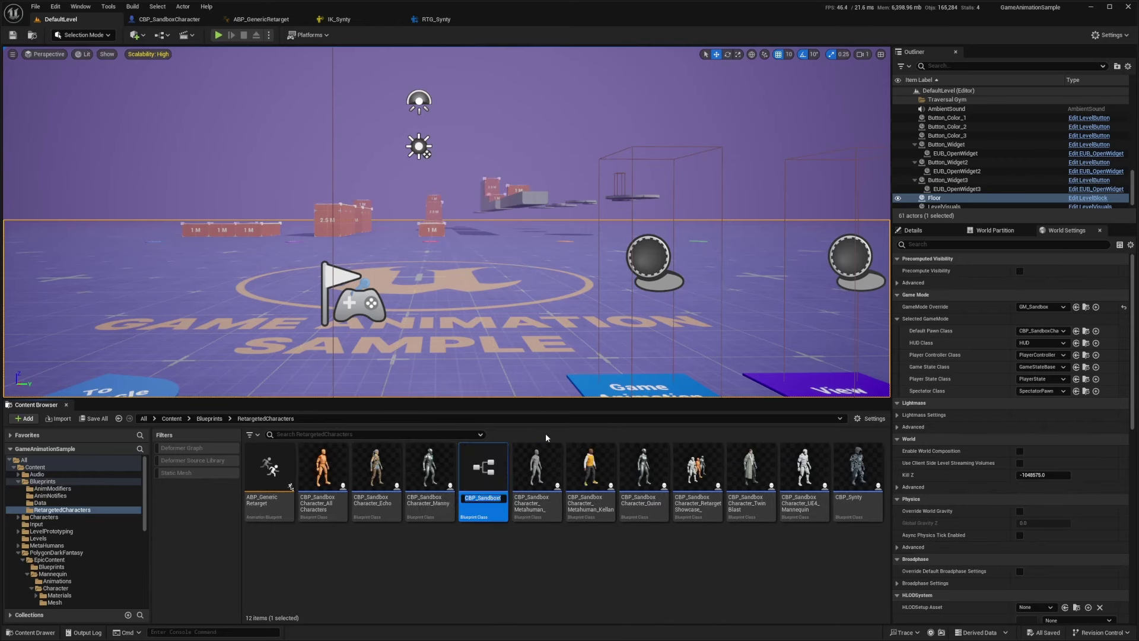
type("CPB_DarkLord")
key("Return")
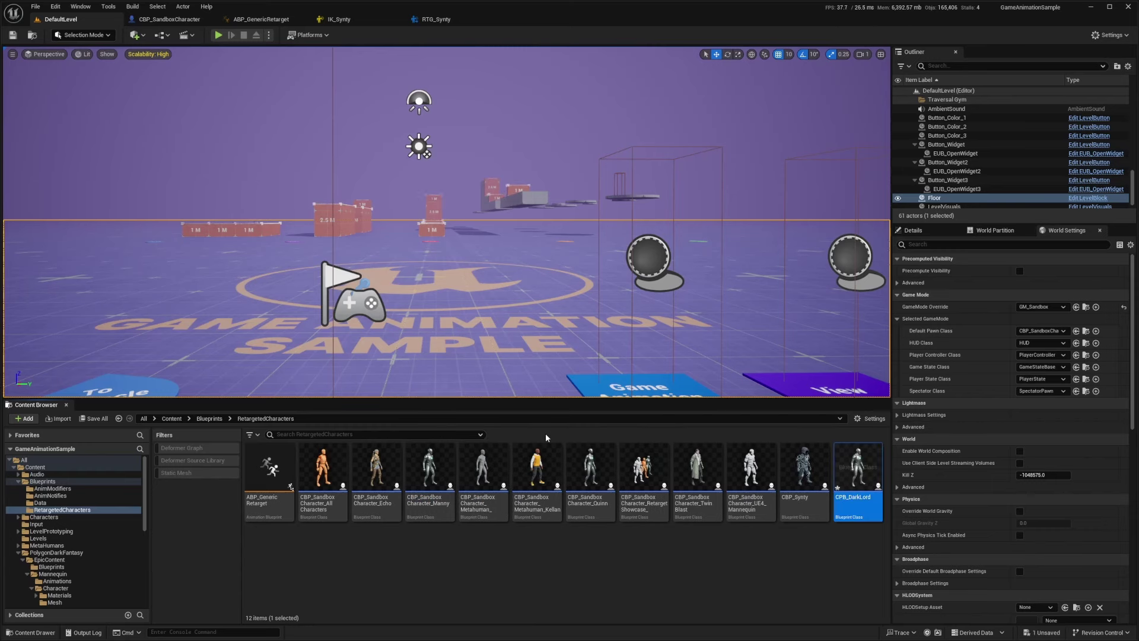
double_click(862, 482)
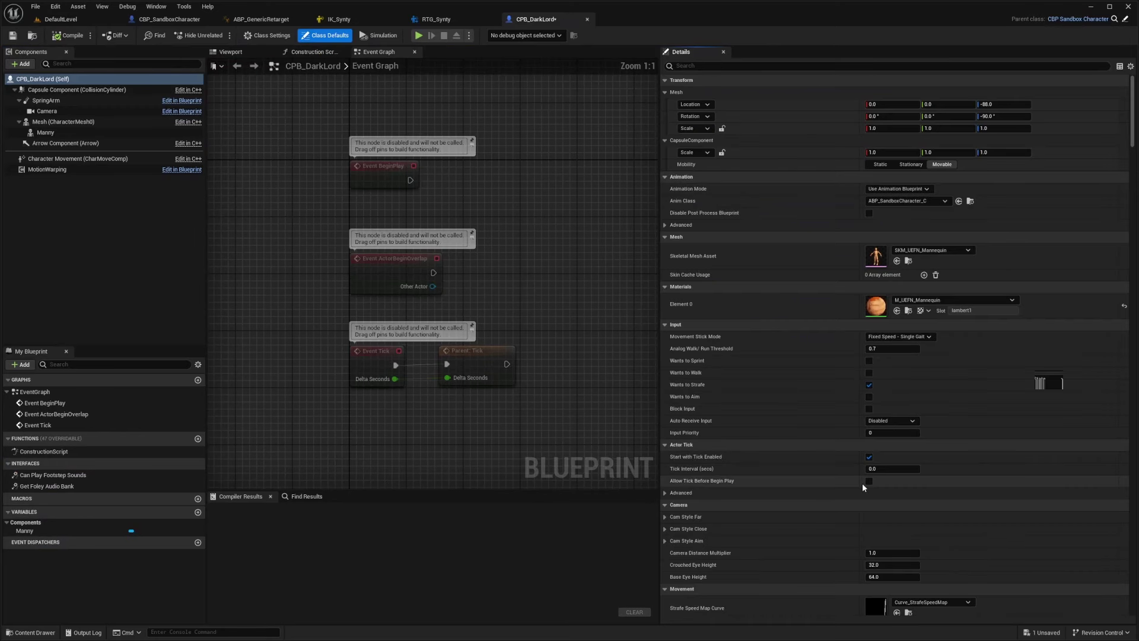
- Rename the Manny mesh component to DarkLord
left_click(51, 133)
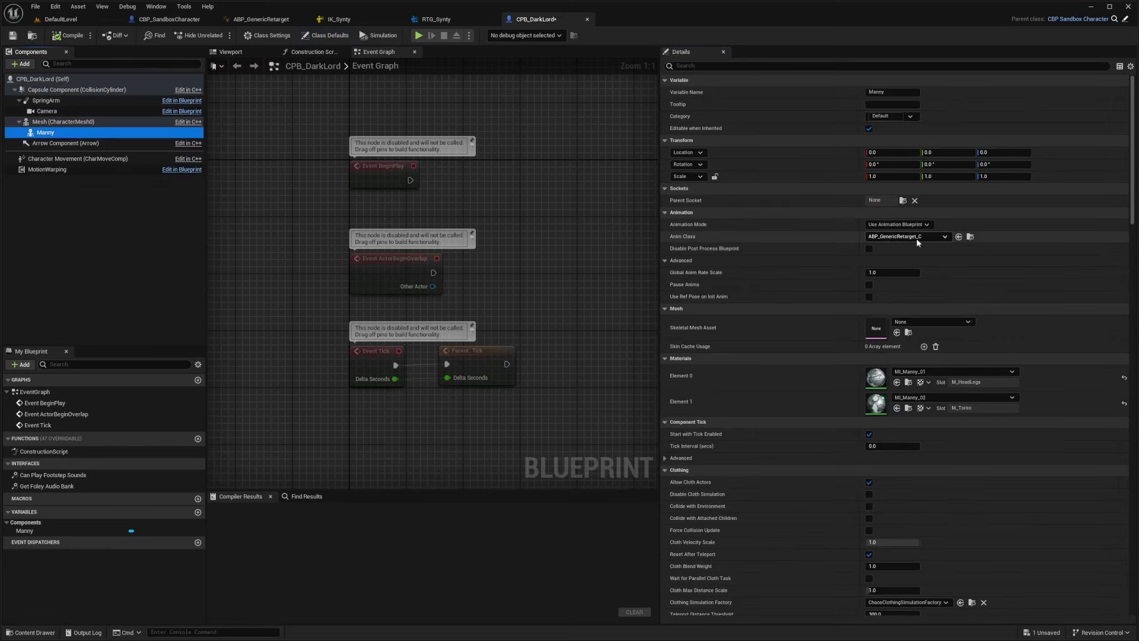
left_click(54, 136)
type("Dark")
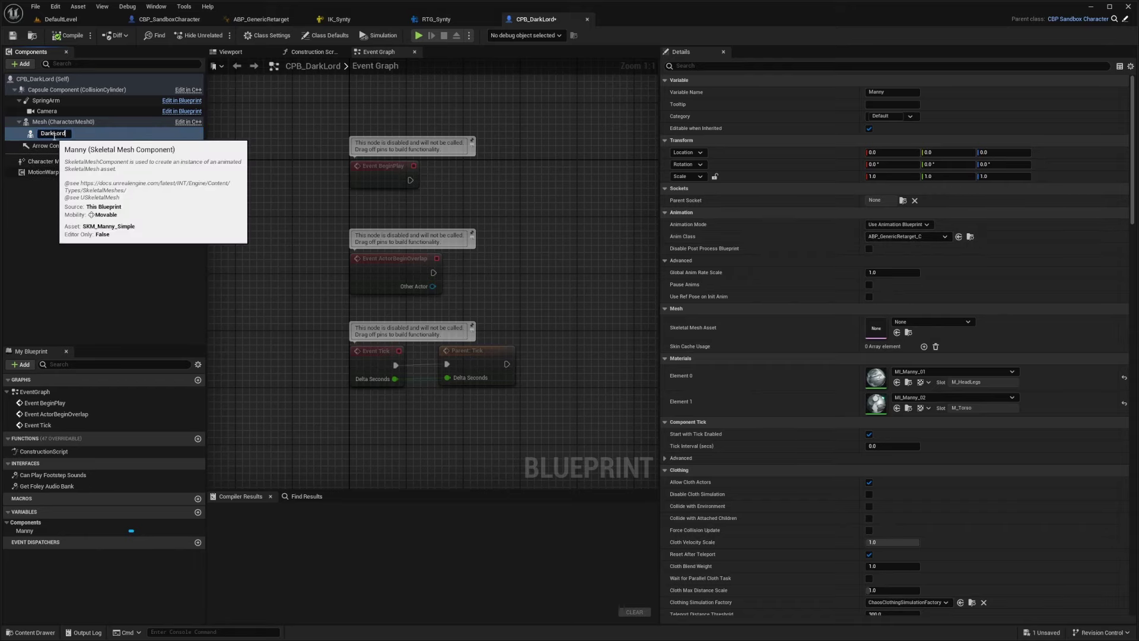
type("Lord")
key("Return")
- Assign the SK_Chr_DarkLord_Male_01 skeletal mesh, compile, and close the blueprint
left_click(900, 323)
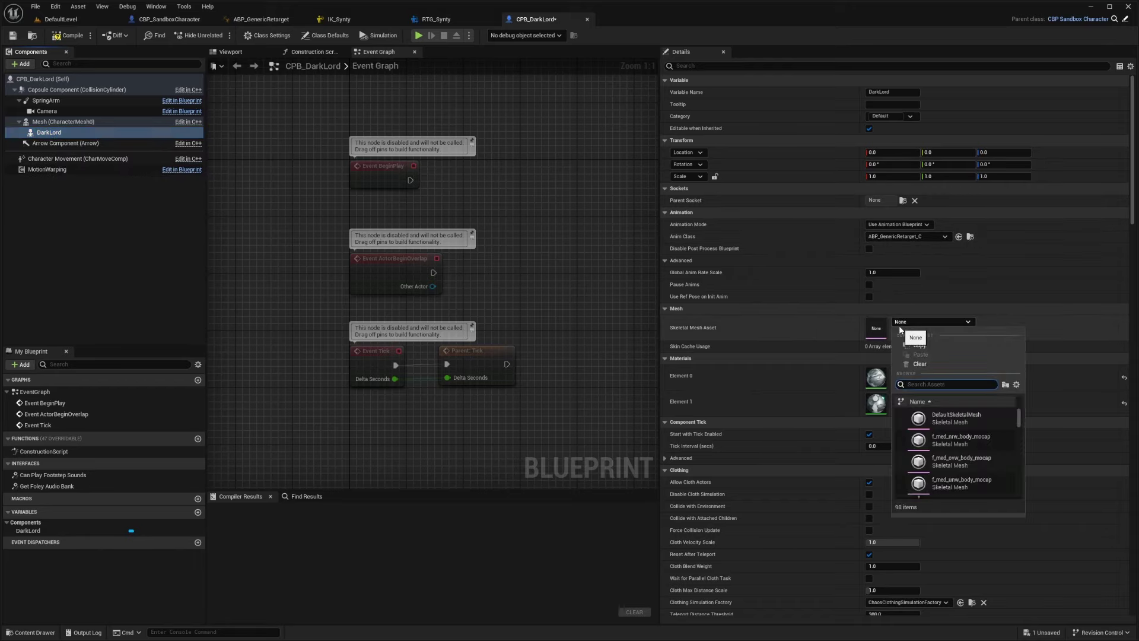
type("DarkLord")
left_click(973, 440)
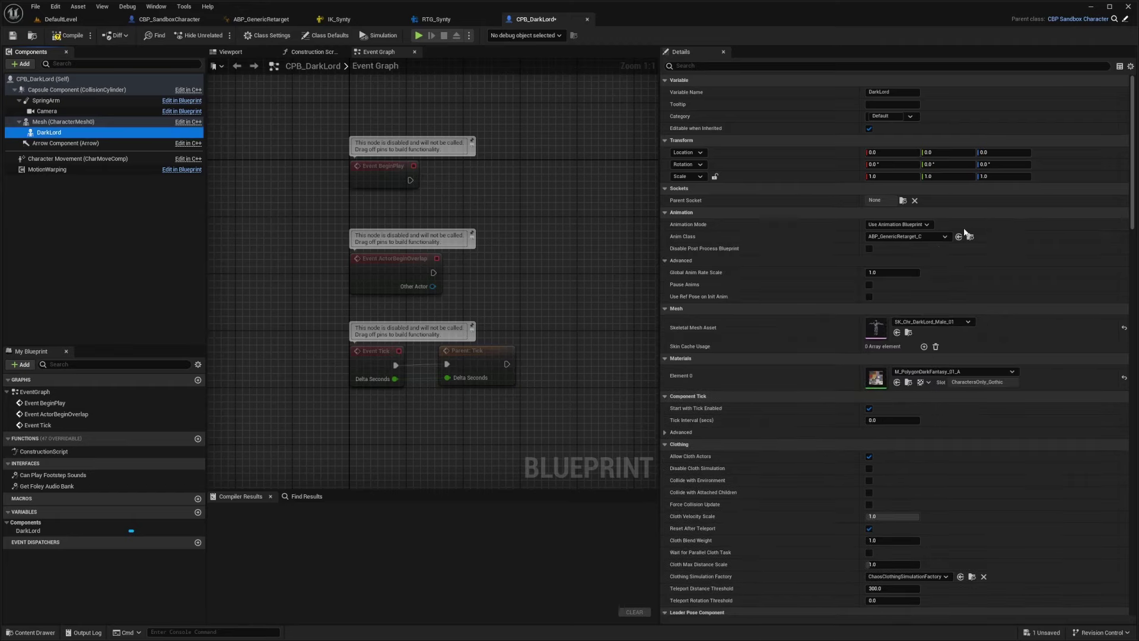
left_click(231, 51)
left_click(66, 35)
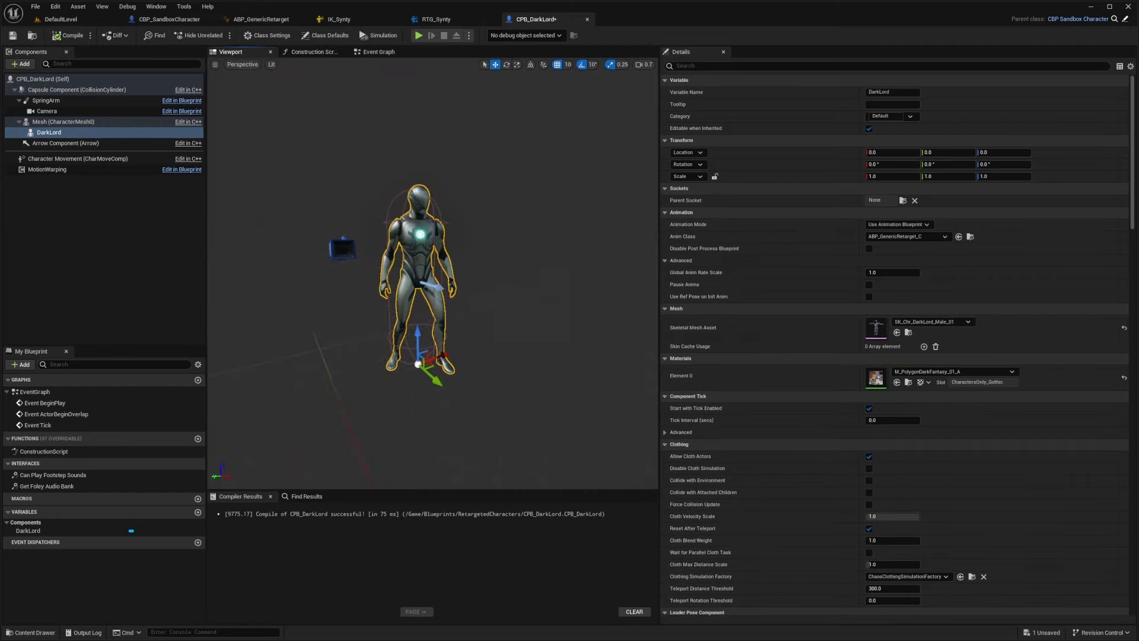
right_click_drag(433, 273, 445, 267)
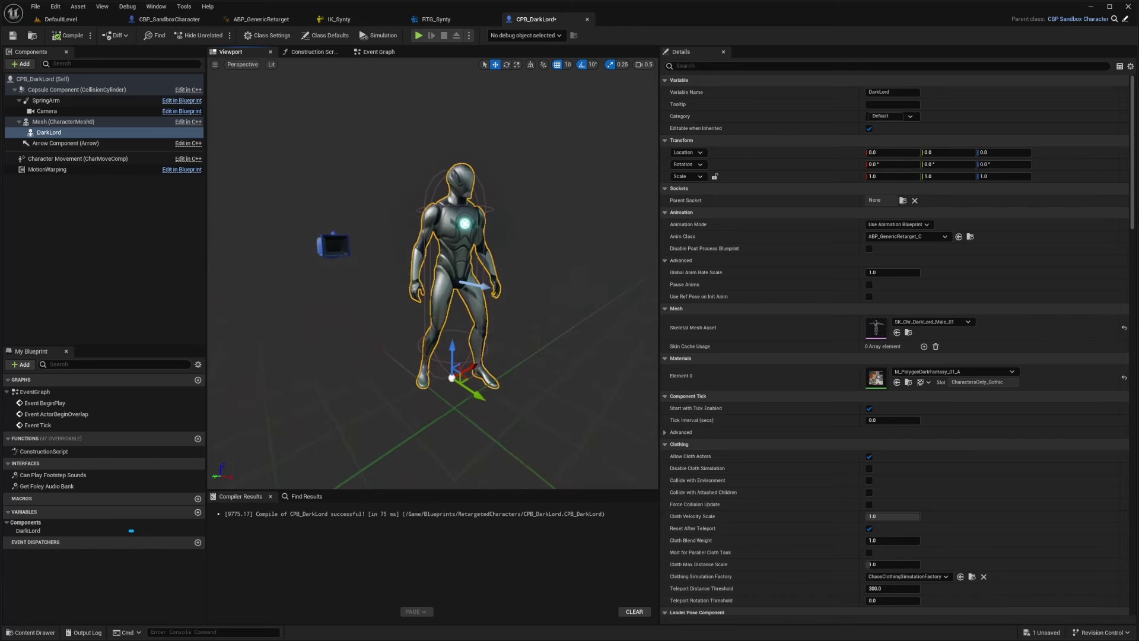
left_click(587, 19)
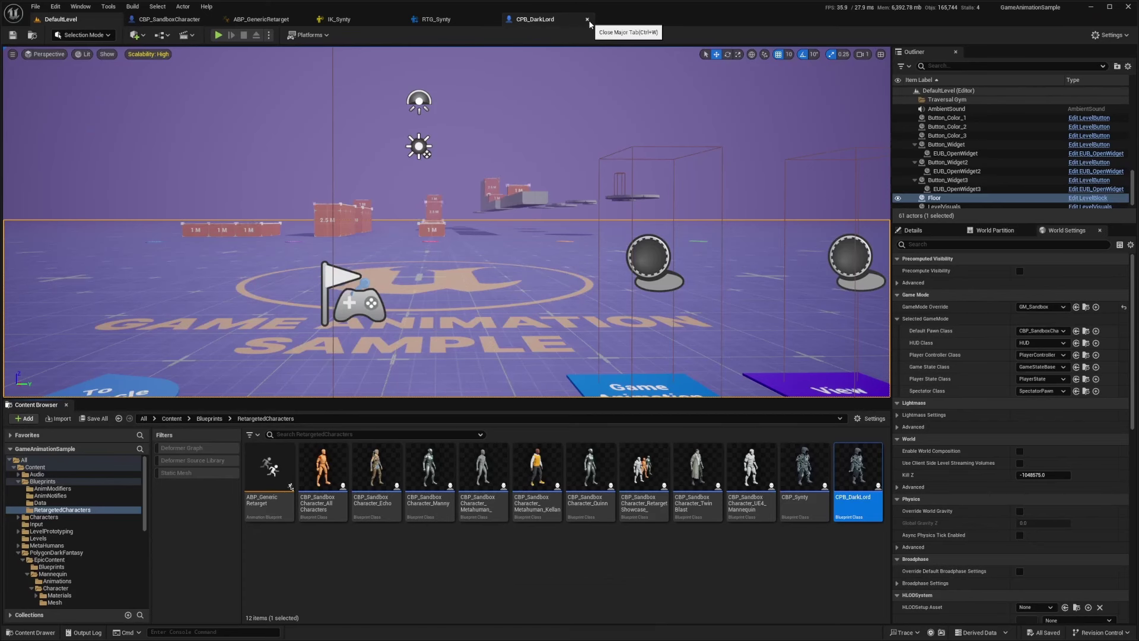
- Reopen CPB_DarkLord, select the DarkLord component, and filter its Details by 'tag'
double_click(861, 491)
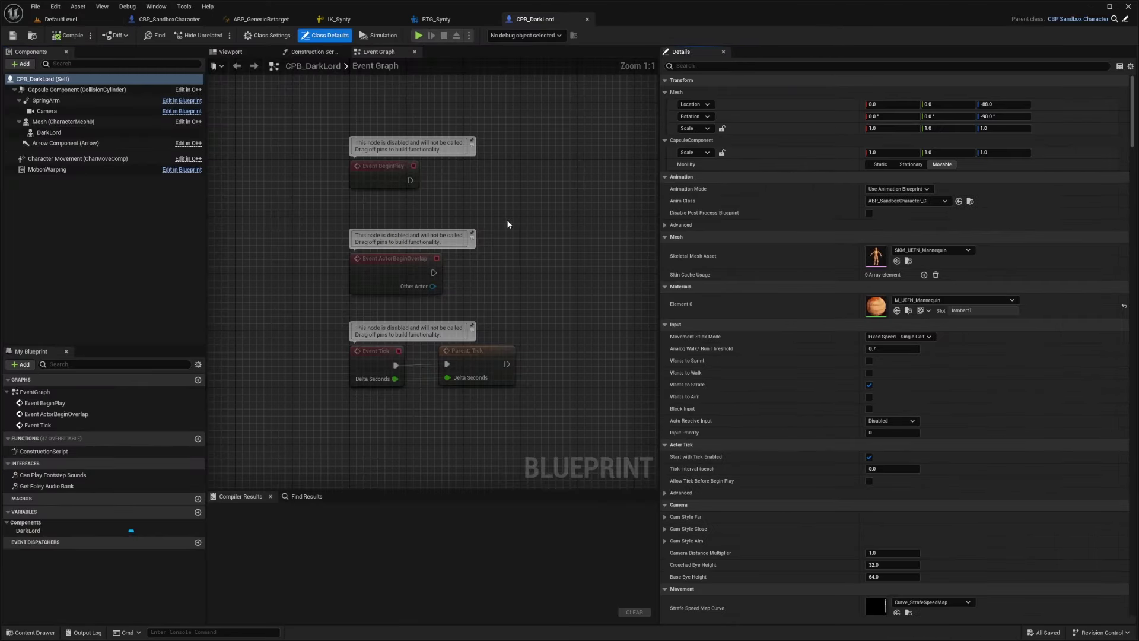
left_click(230, 52)
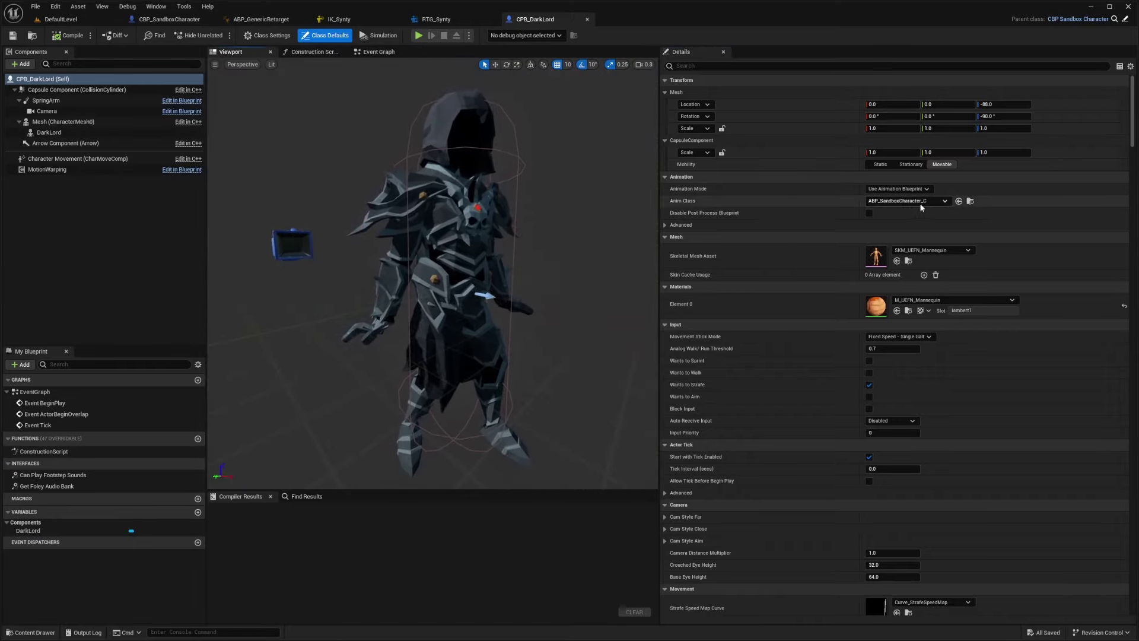
left_click(77, 131)
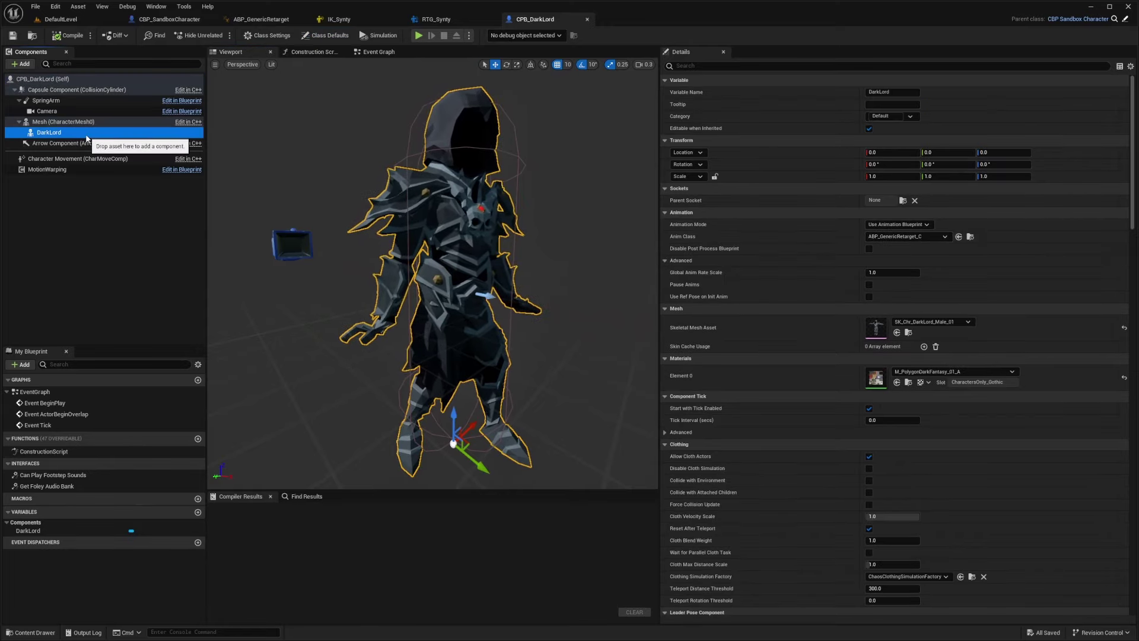
left_click(693, 66)
type("tag")
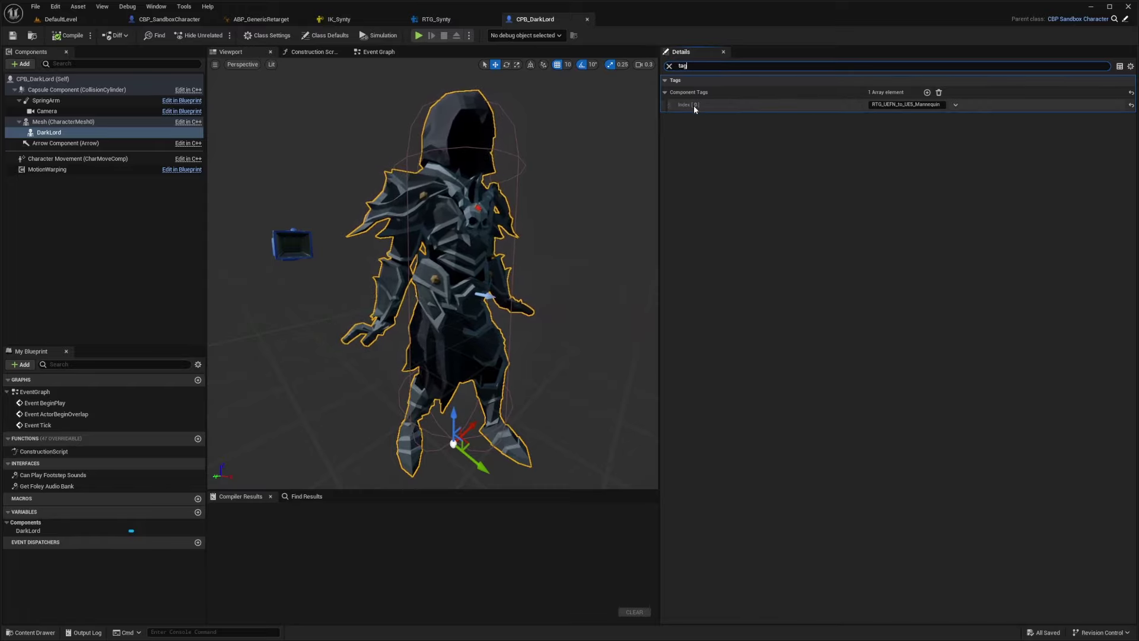
- Check the RTG_Synty asset name and begin retyping the component tag value as 'RTG'
left_click(905, 104)
left_click(890, 106)
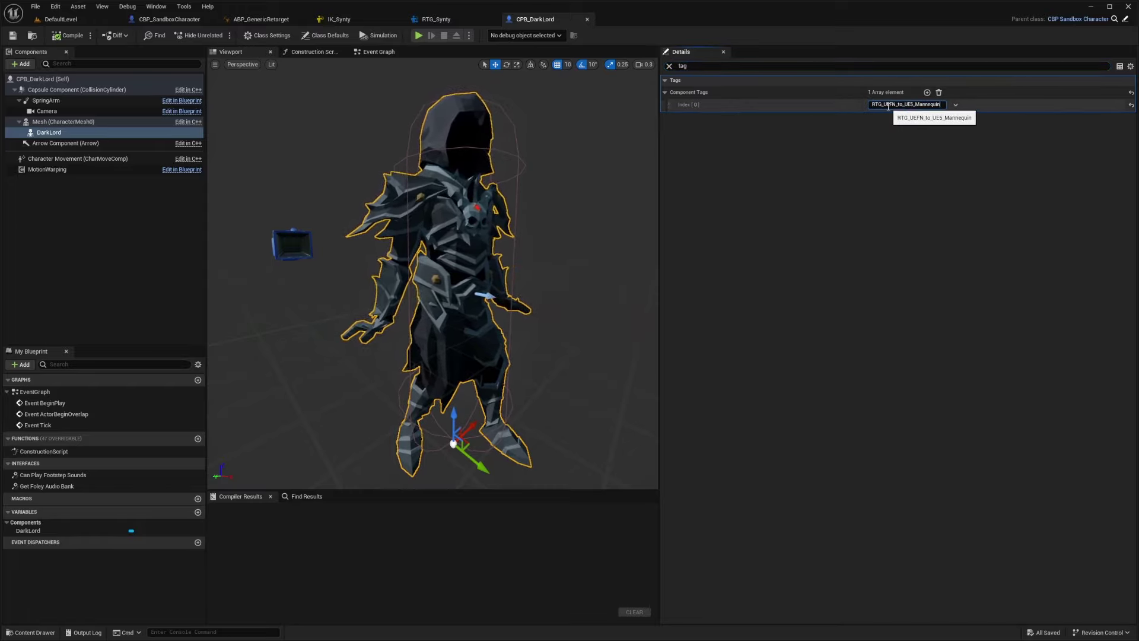
double_click(888, 106)
left_click(439, 19)
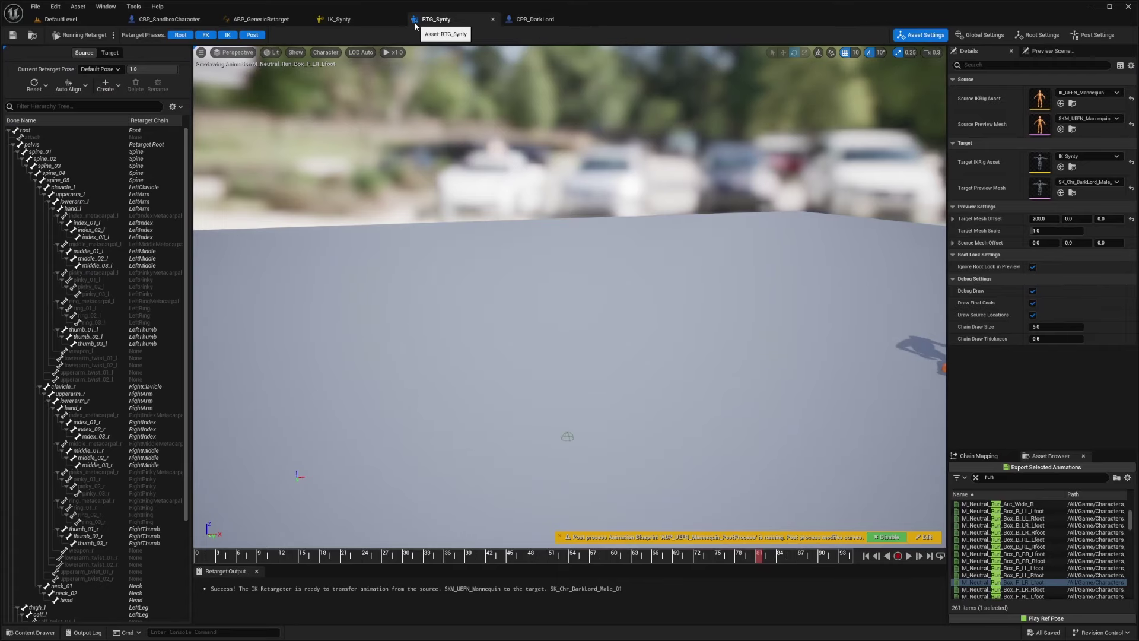
left_click(533, 20)
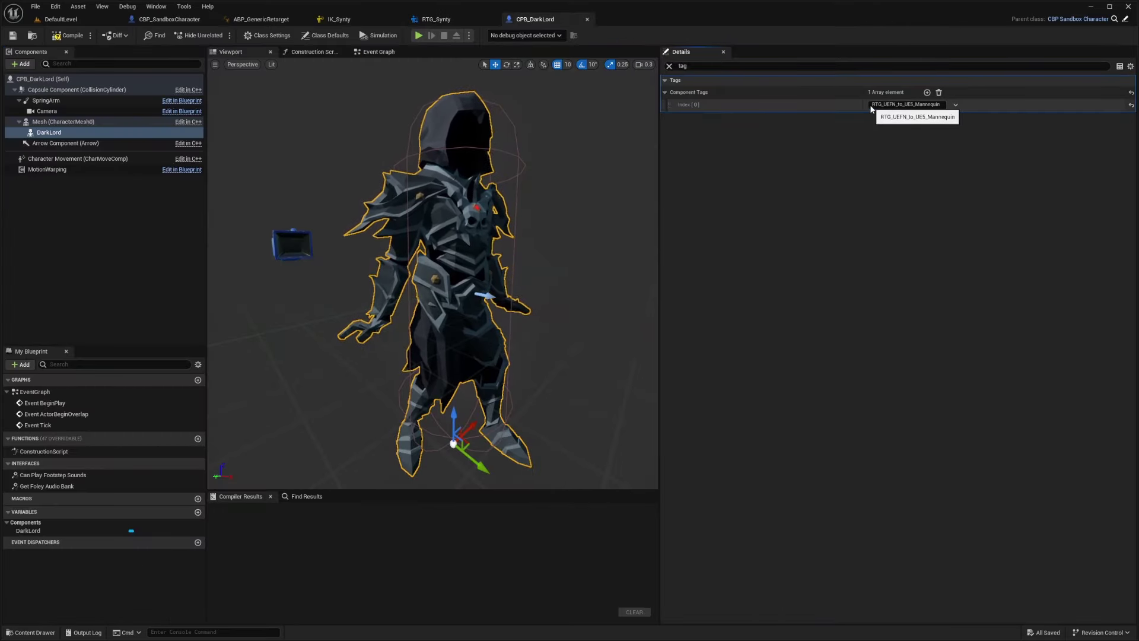
left_click(888, 104)
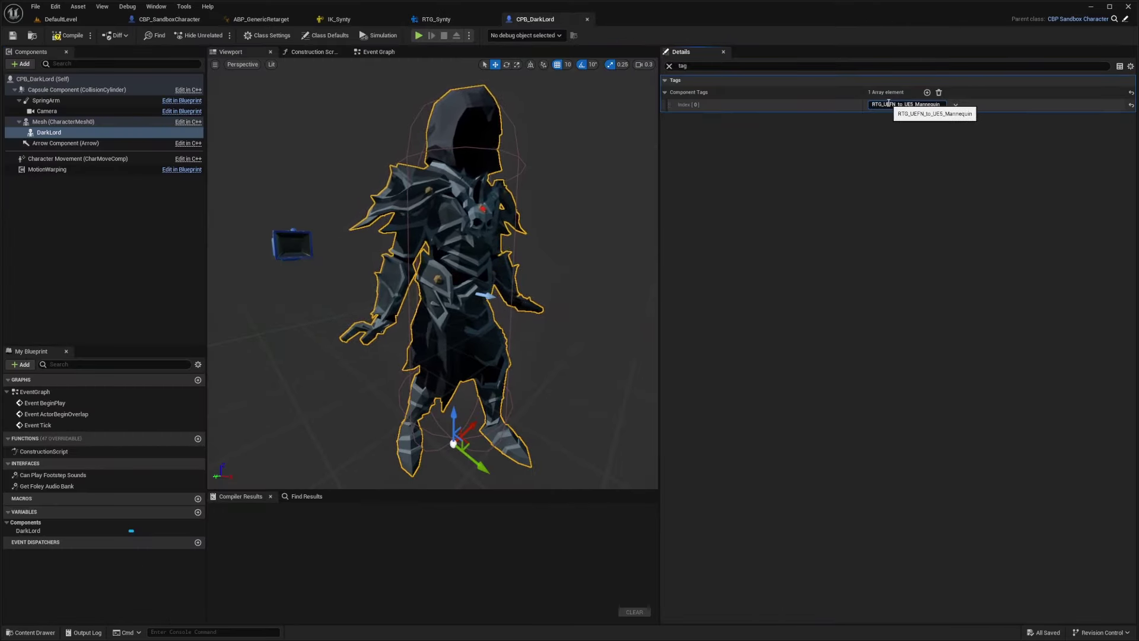
type("RTG")
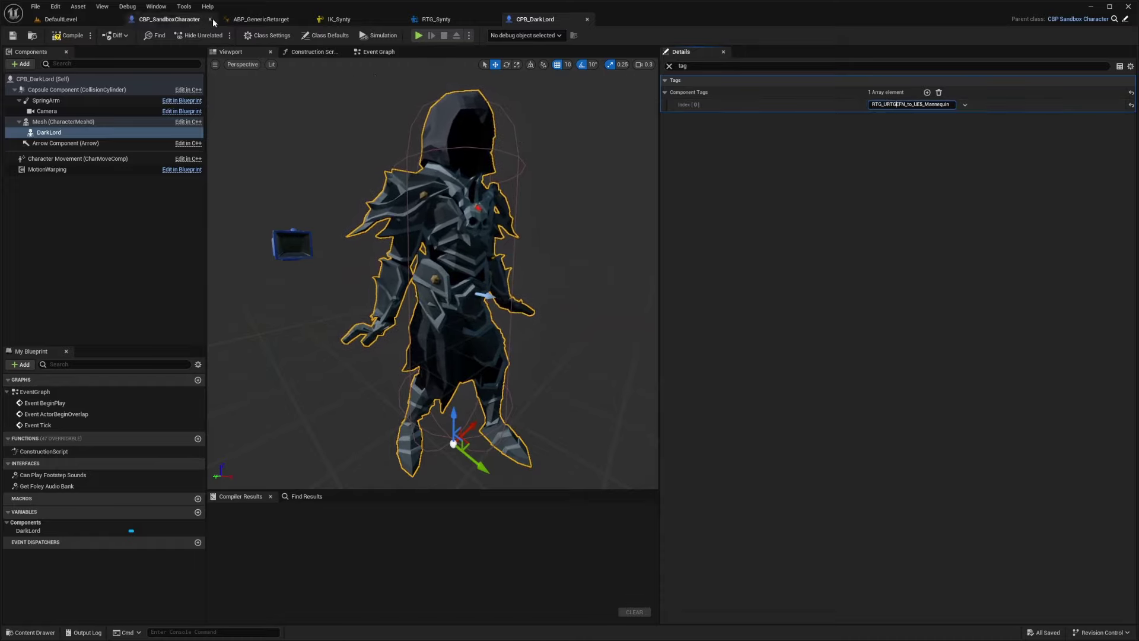
- In ABP_GenericRetarget's IKRetargeter Map, add a seventh entry and select its None key
left_click(258, 19)
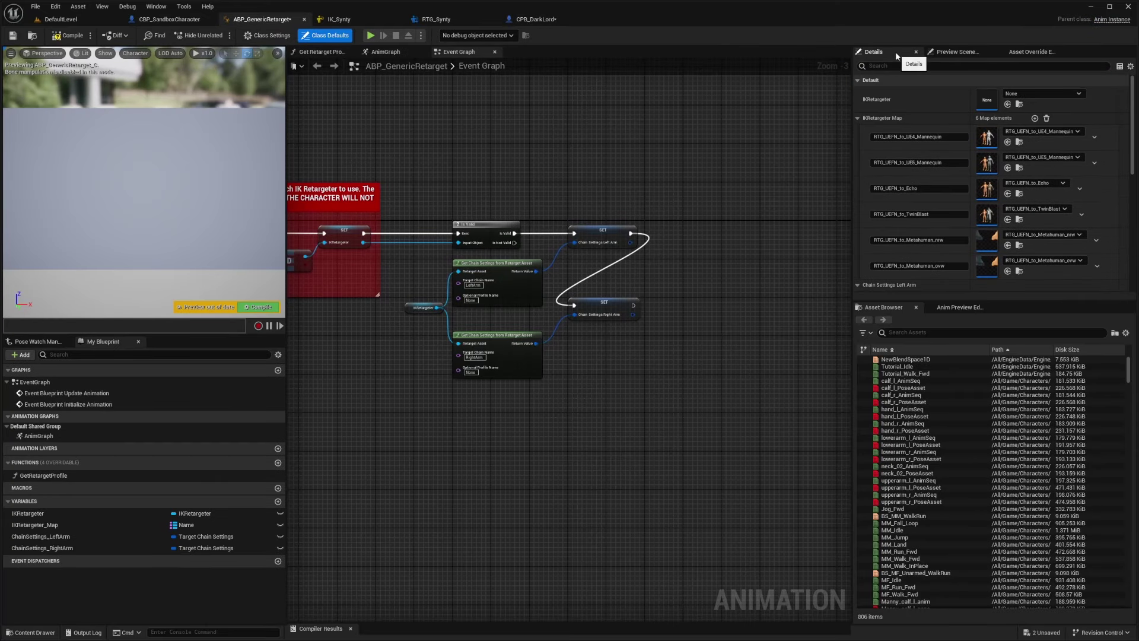
left_click(857, 119)
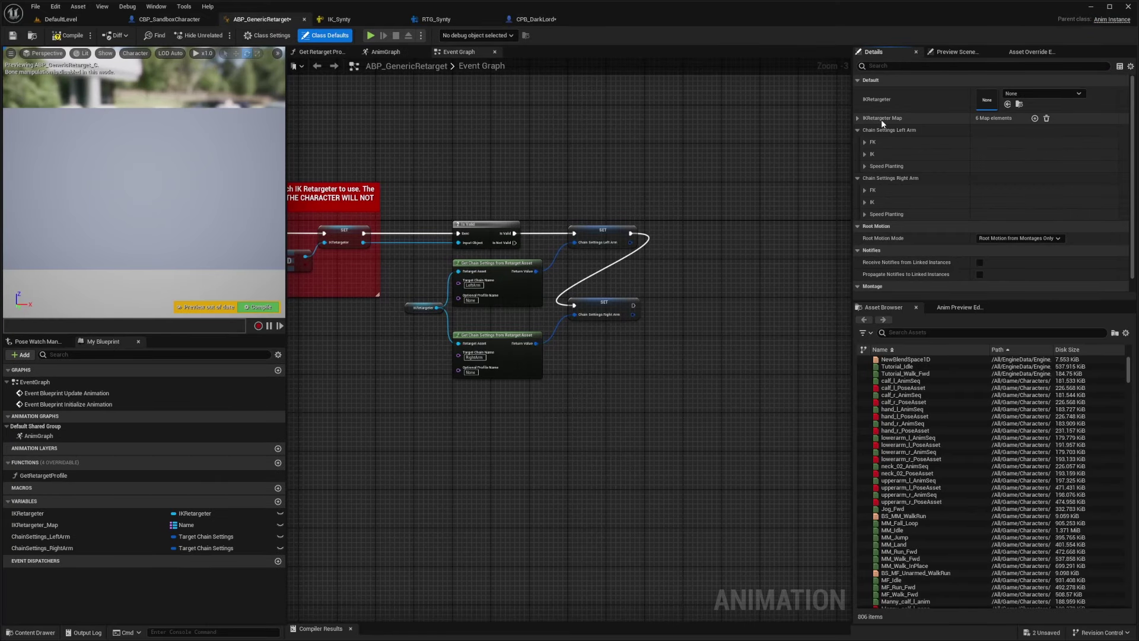
left_click(858, 118)
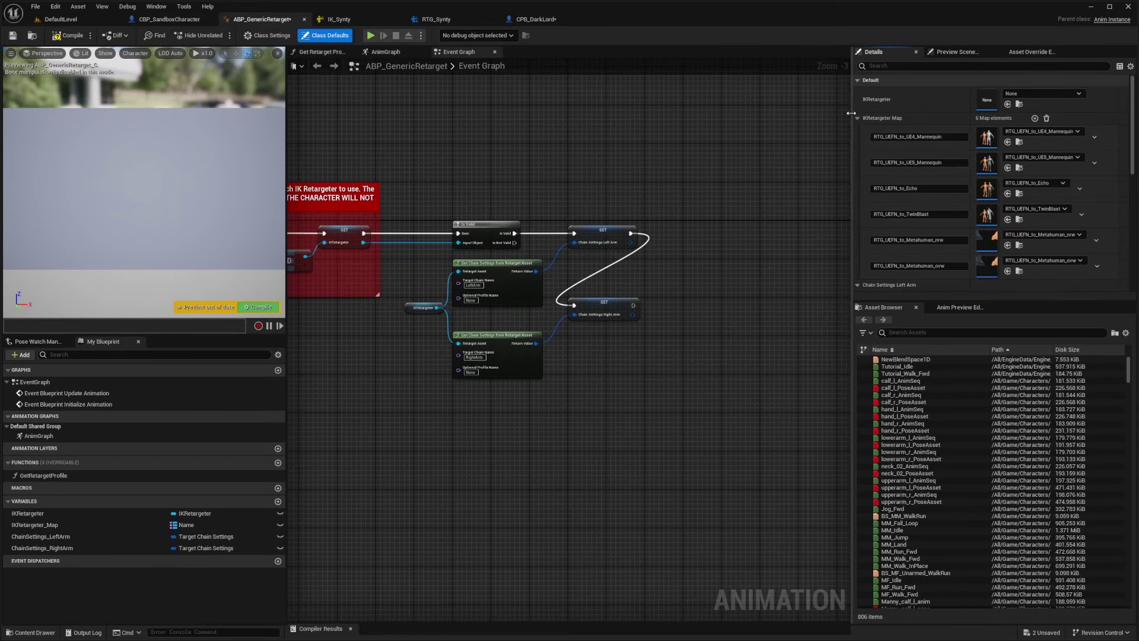
scroll(910, 196, "down", 2)
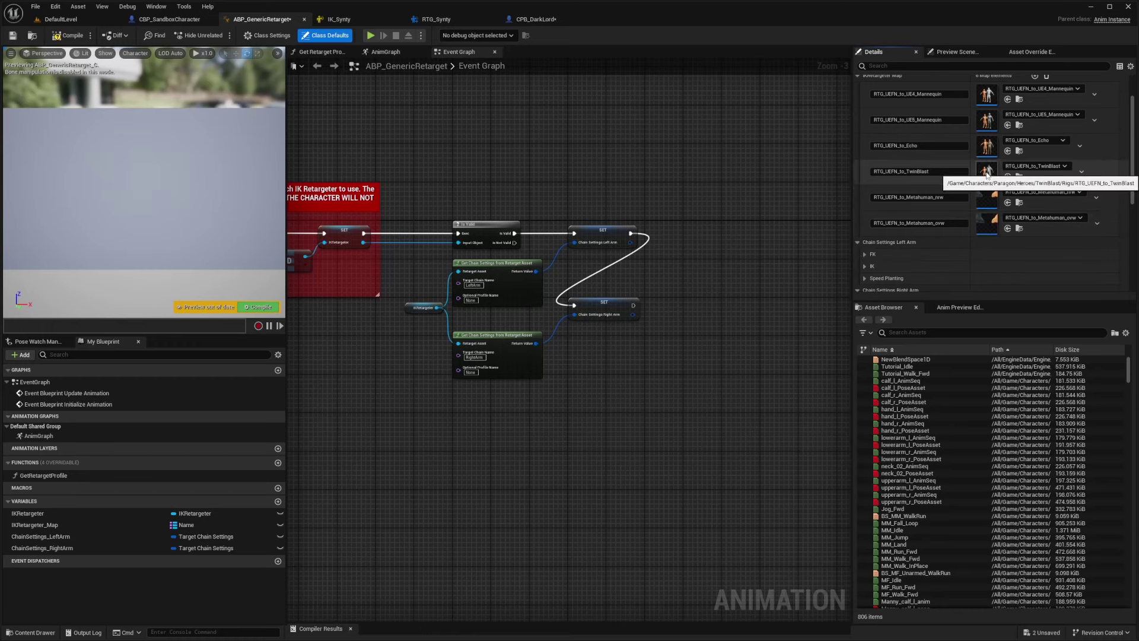
scroll(963, 152, "up", 3)
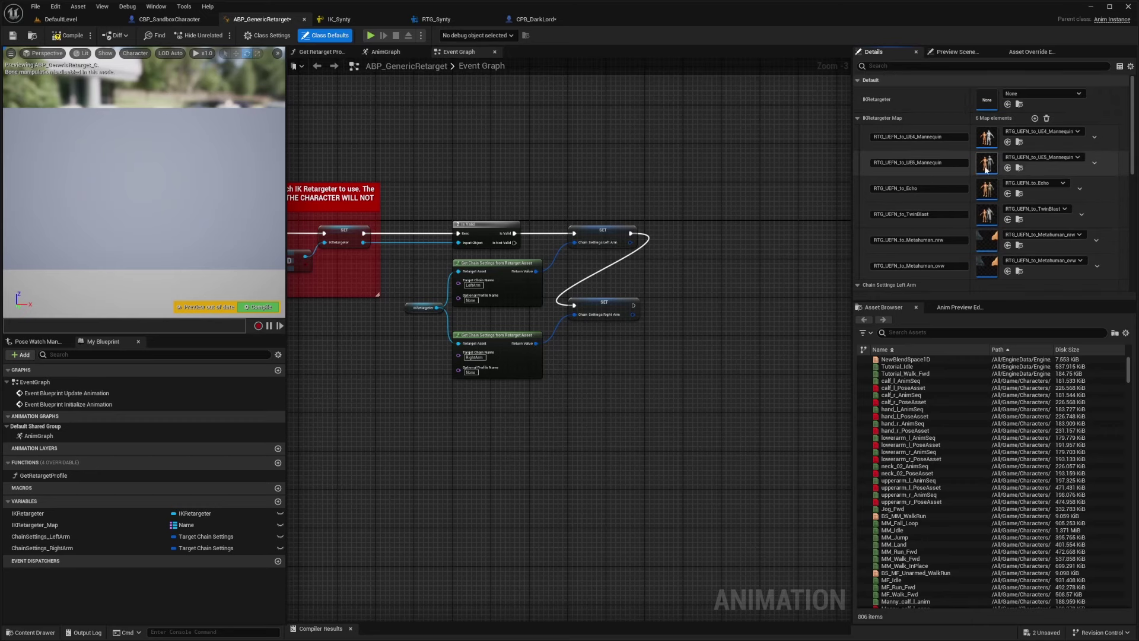
left_click(1035, 119)
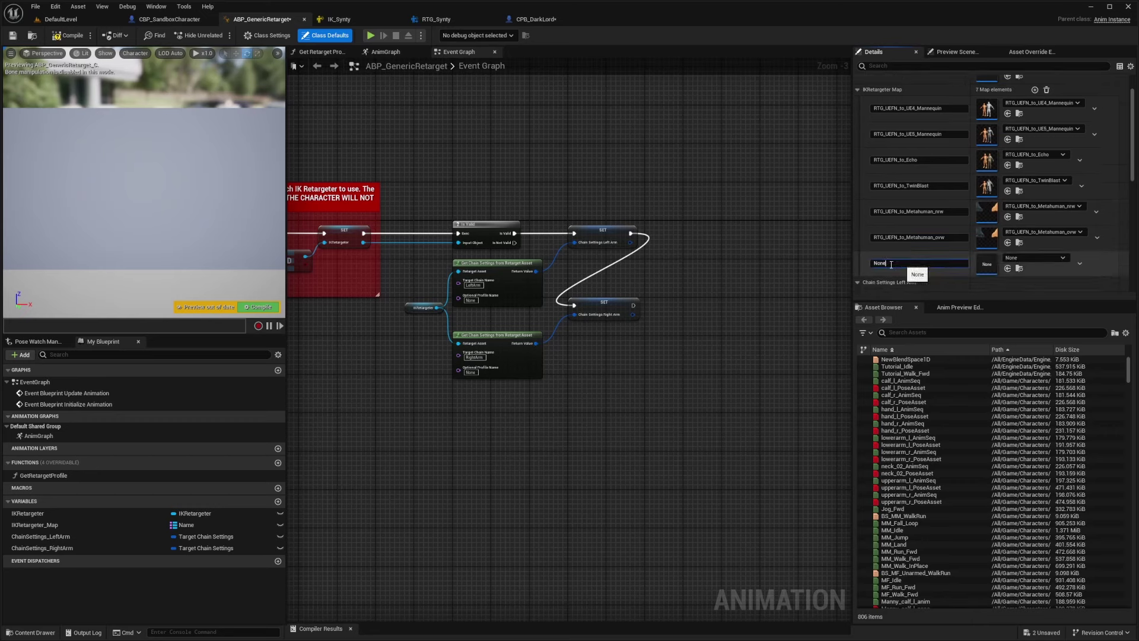
double_click(881, 265)
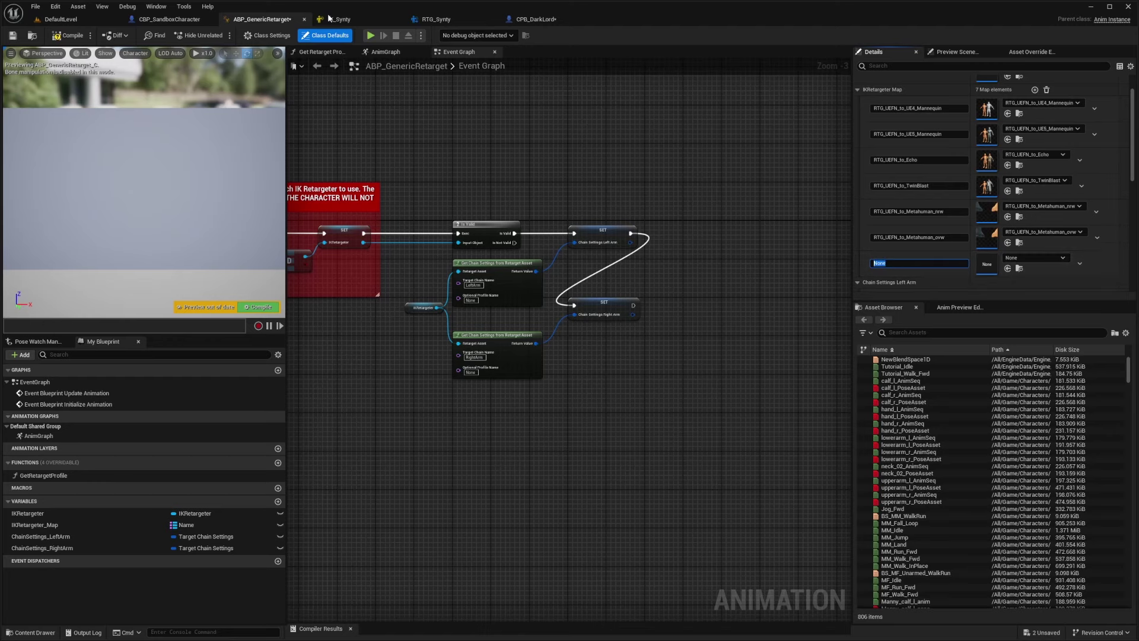
- Set the DarkLord component tag to RTG_Synty, compile CPB_DarkLord, and save all assets
left_click(550, 22)
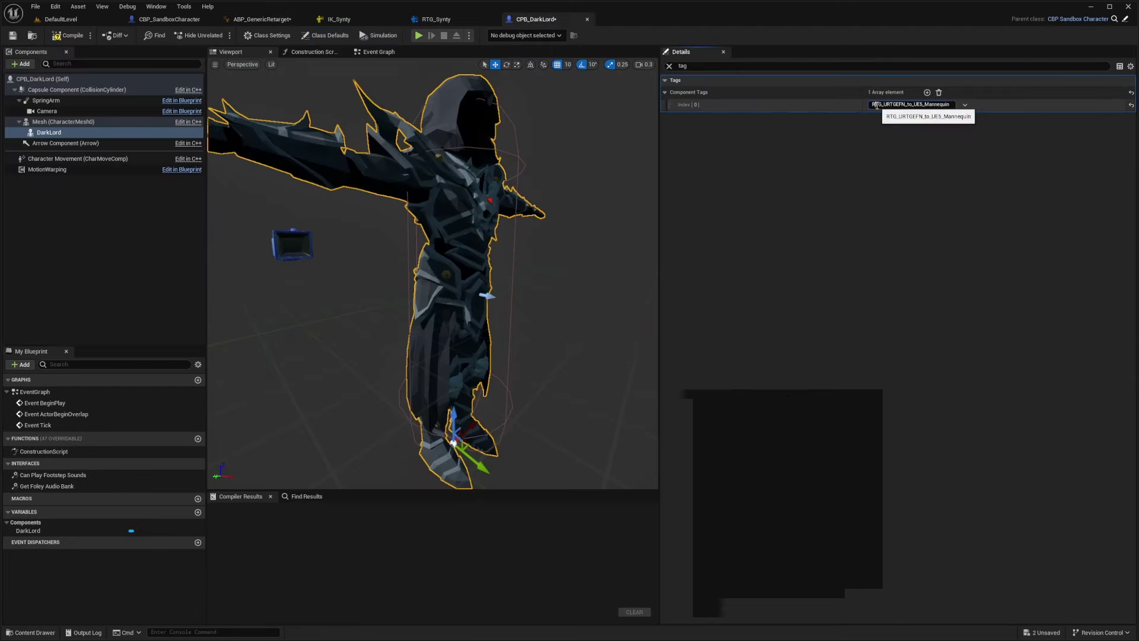
type("RT")
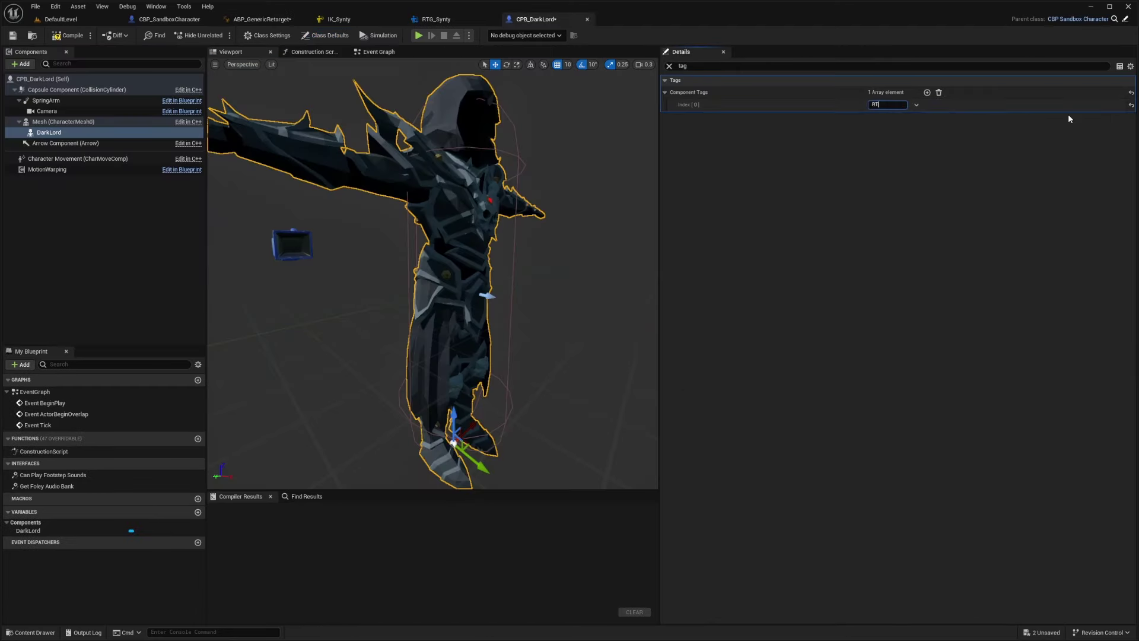
type("G_Synty")
key("Return")
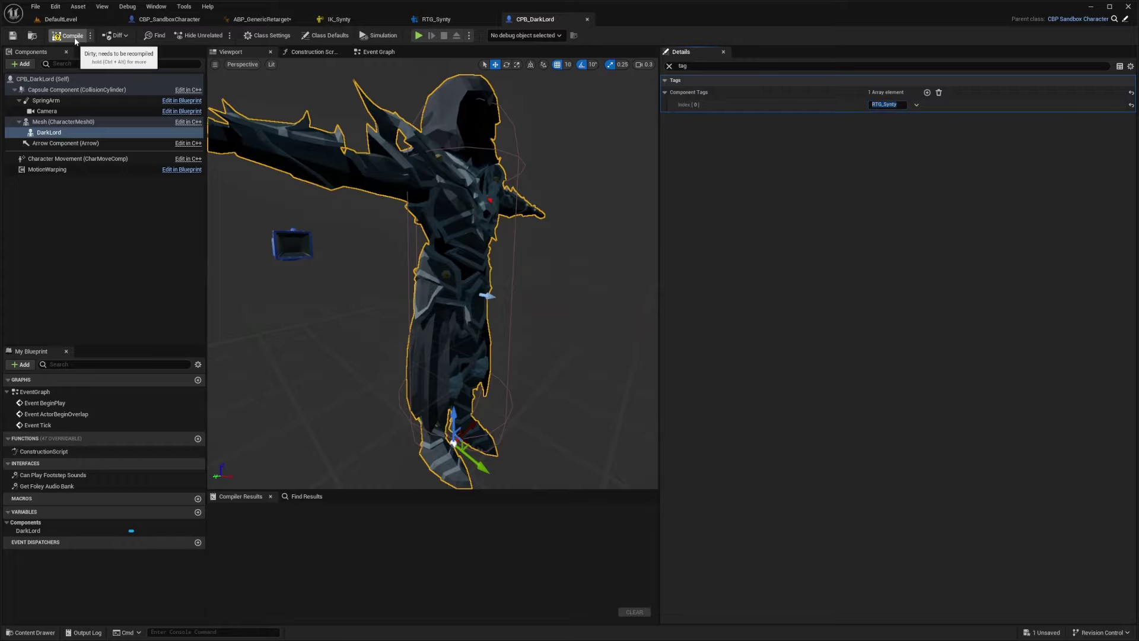
left_click(69, 36)
key("ctrl+shift+s")
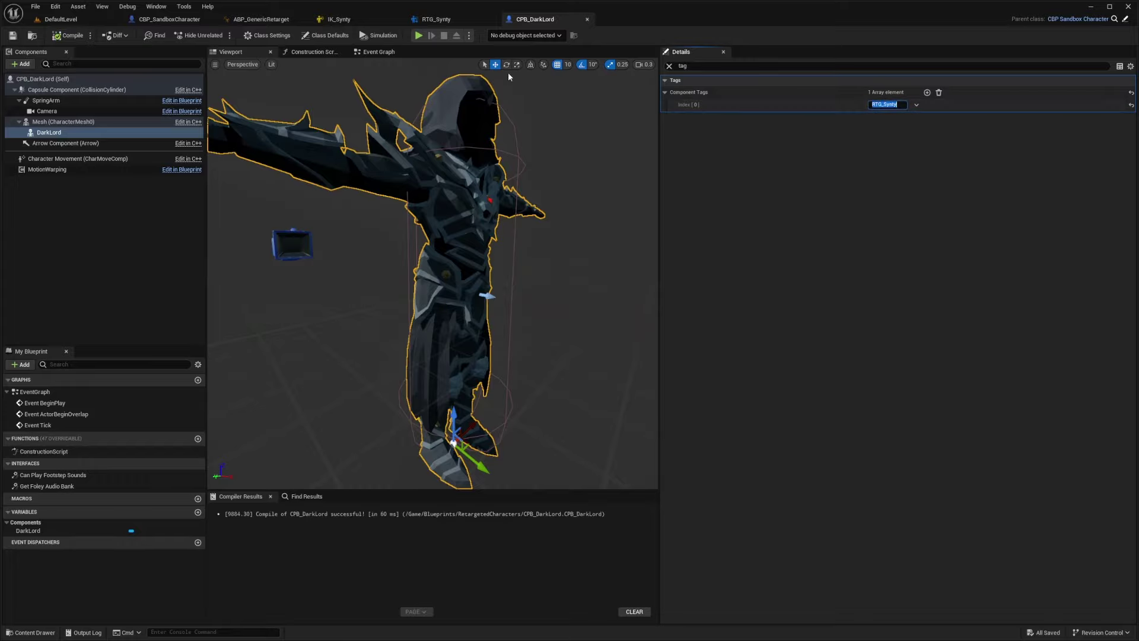
left_click(256, 21)
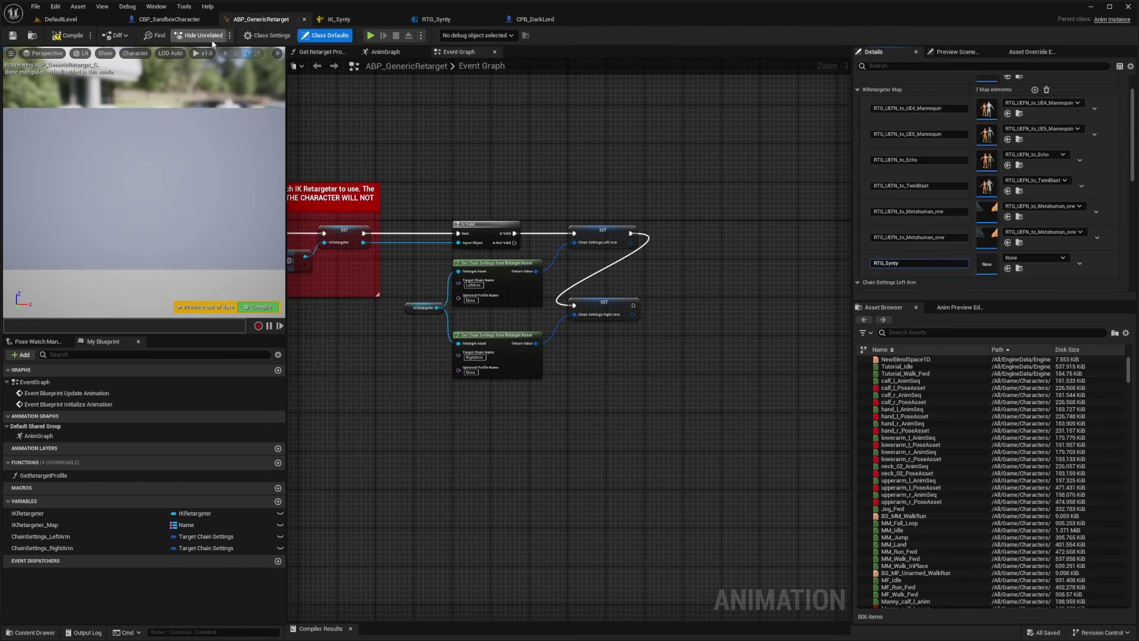
- Assign the RTG_Synty retargeter to the RTG_Synty map entry and compile ABP_GenericRetarget
left_click(439, 21)
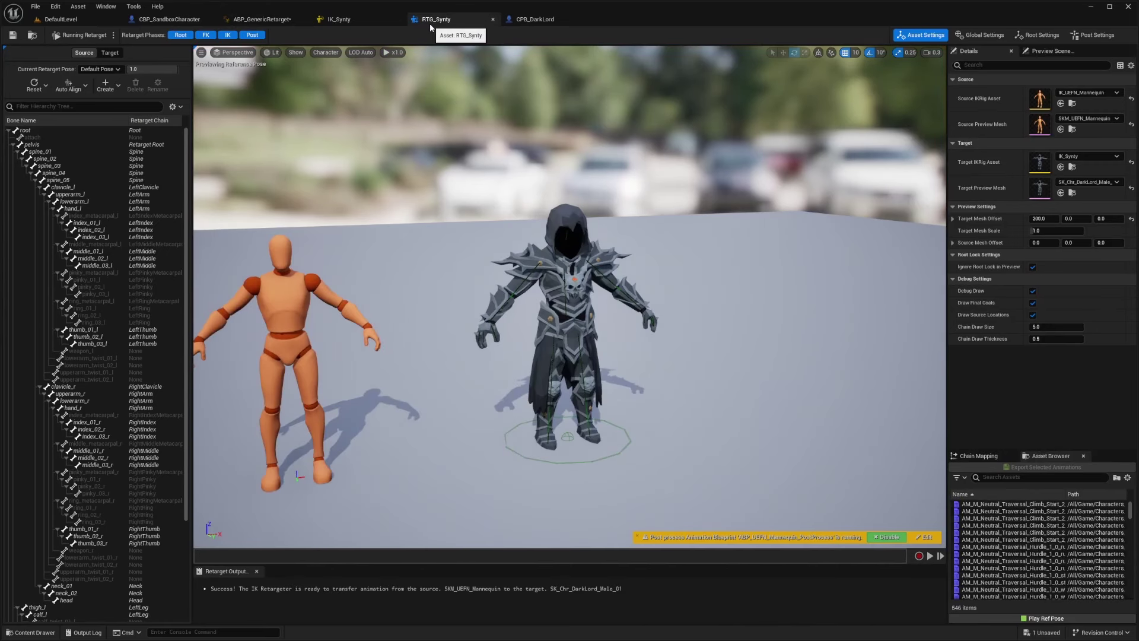
left_click(245, 24)
left_click(1031, 257)
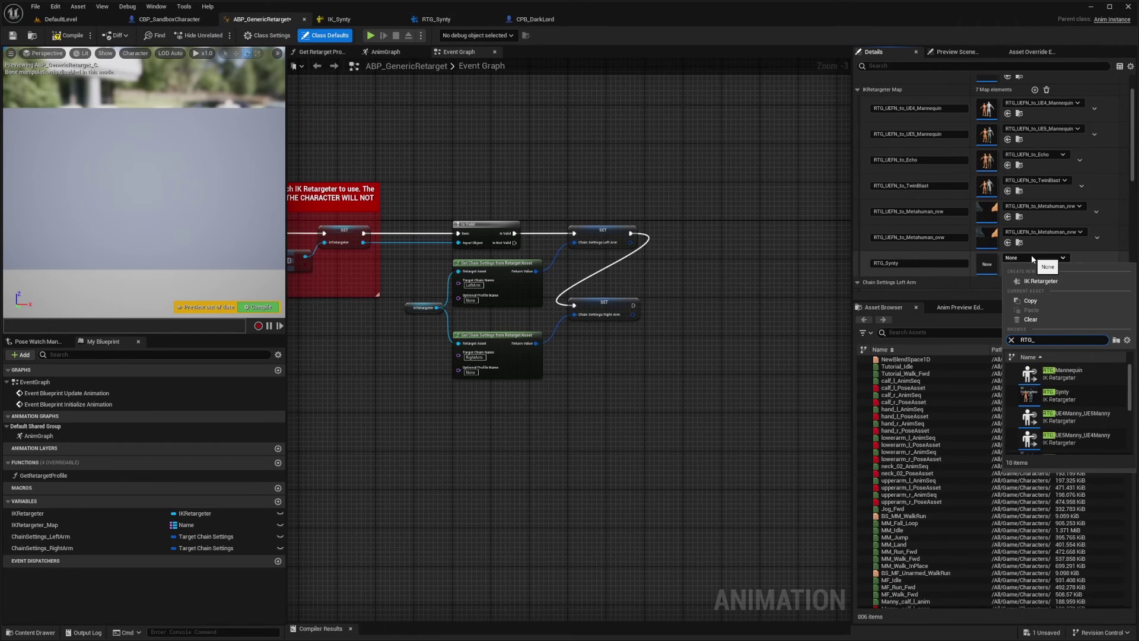
left_click(1054, 372)
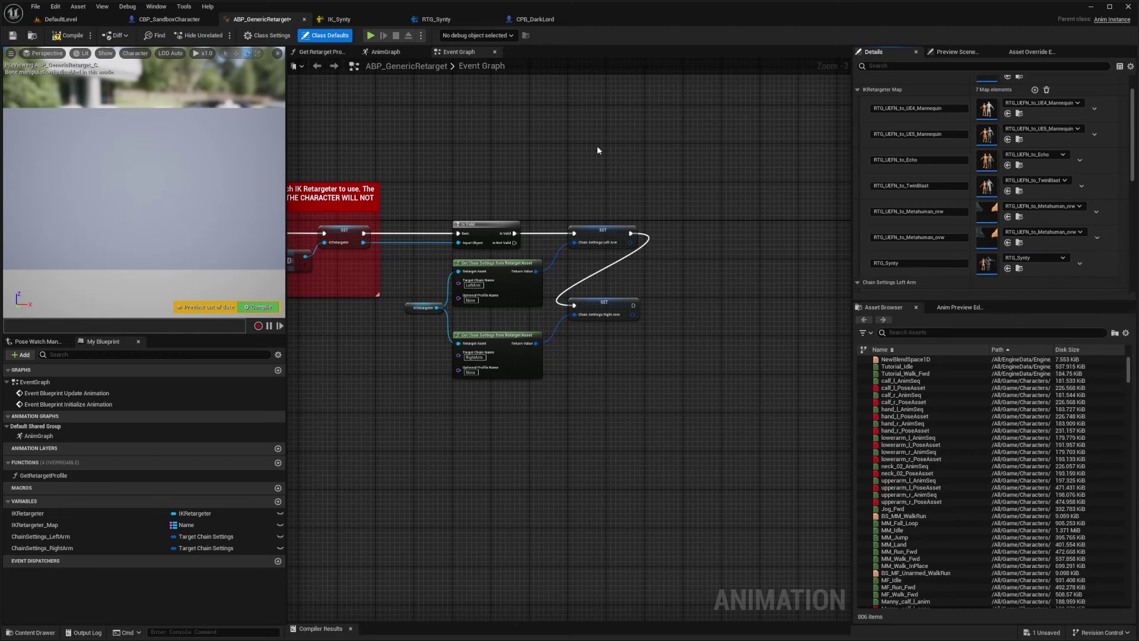
left_click(68, 35)
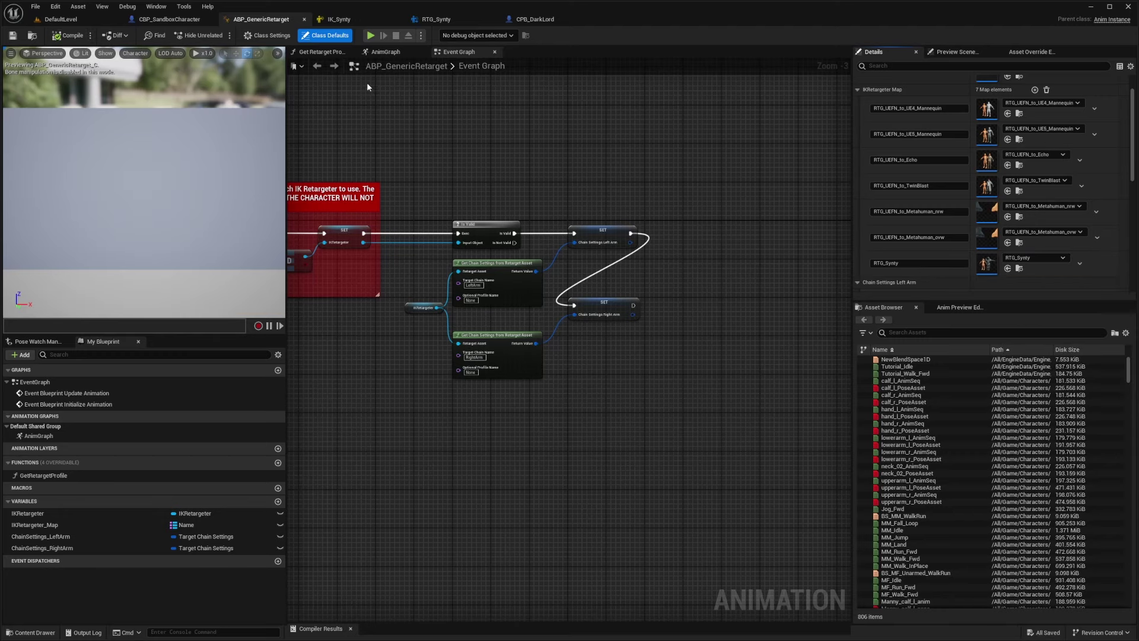
left_click(546, 19)
- Set CPB_DarkLord as the Default Pawn Class in the level's World Settings
left_click_drag(564, 155, 513, 178)
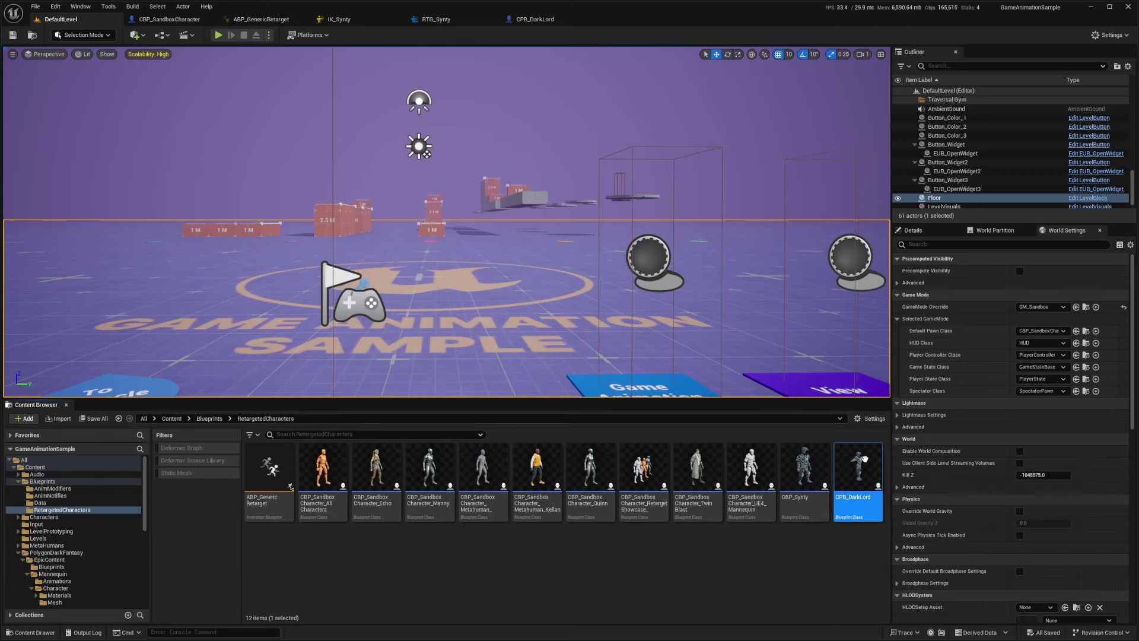
left_click_drag(864, 460, 1037, 334)
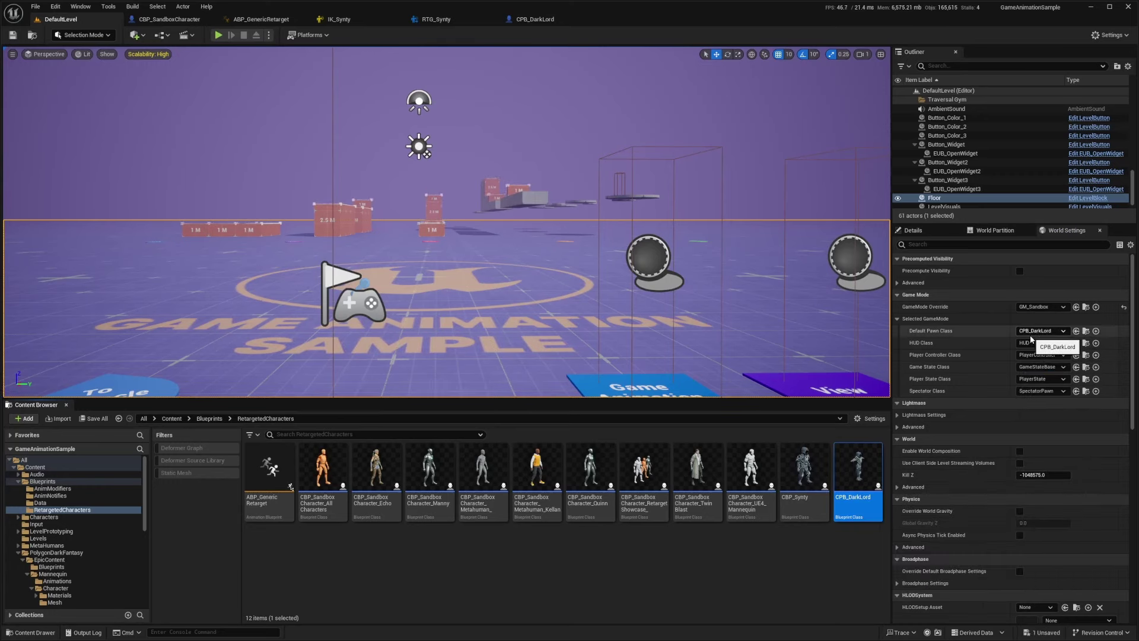
- Play the level full-screen as the Dark Lord and run the character forward
left_click(218, 35)
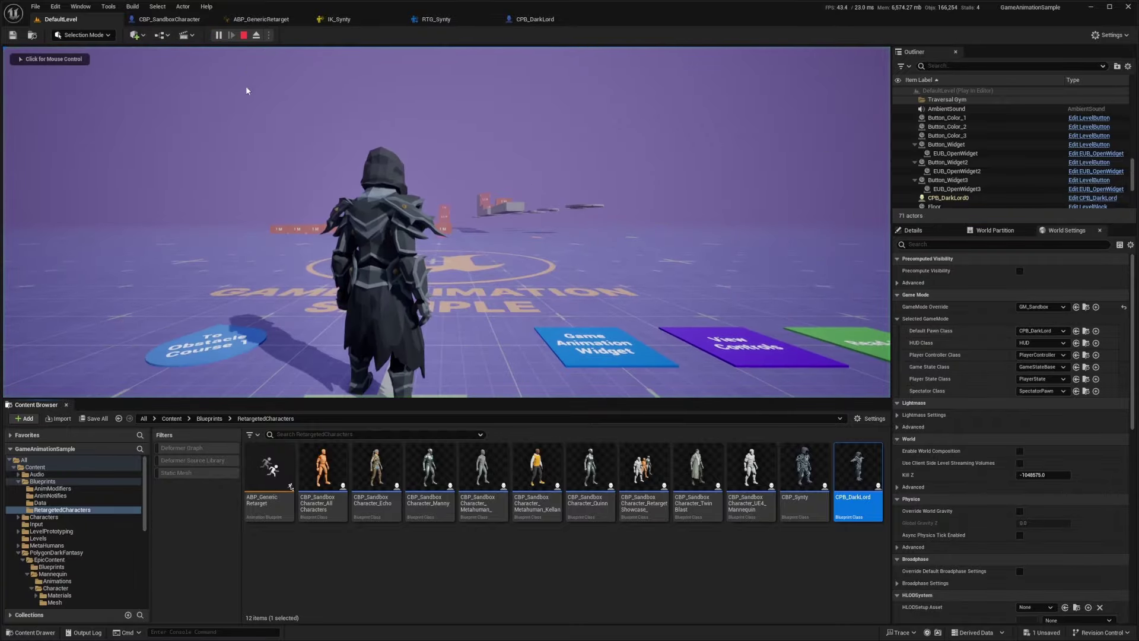
key("F11")
left_click(569, 320)
key("w")
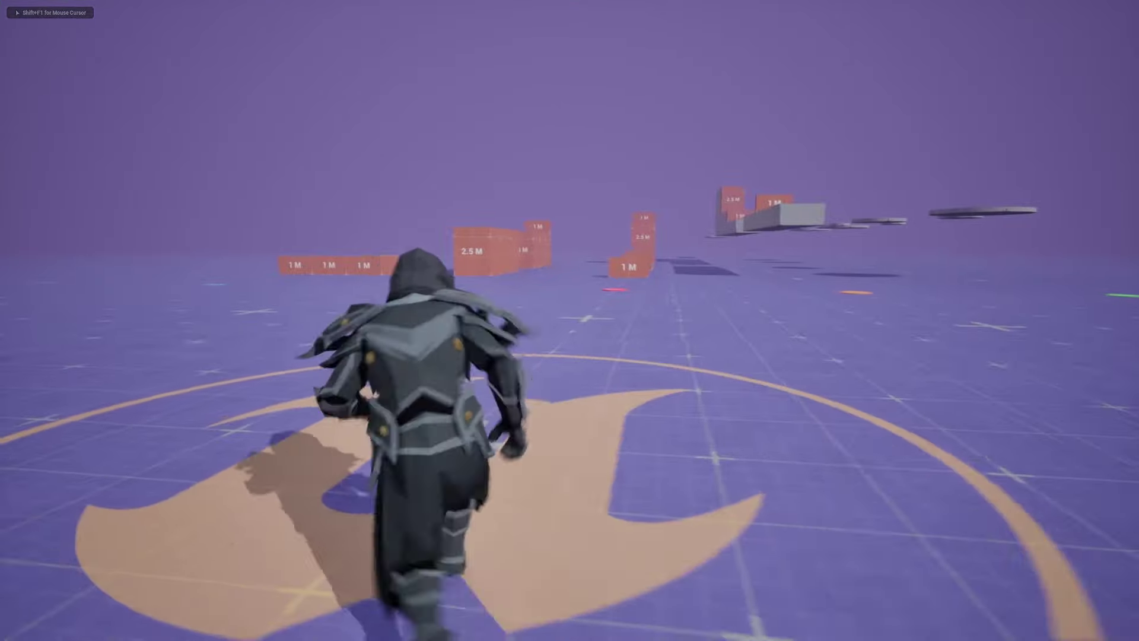
mouse_move(569, 320)
- Back in CPB_DarkLord, select the camera component and shift it along its X axis
key("F11")
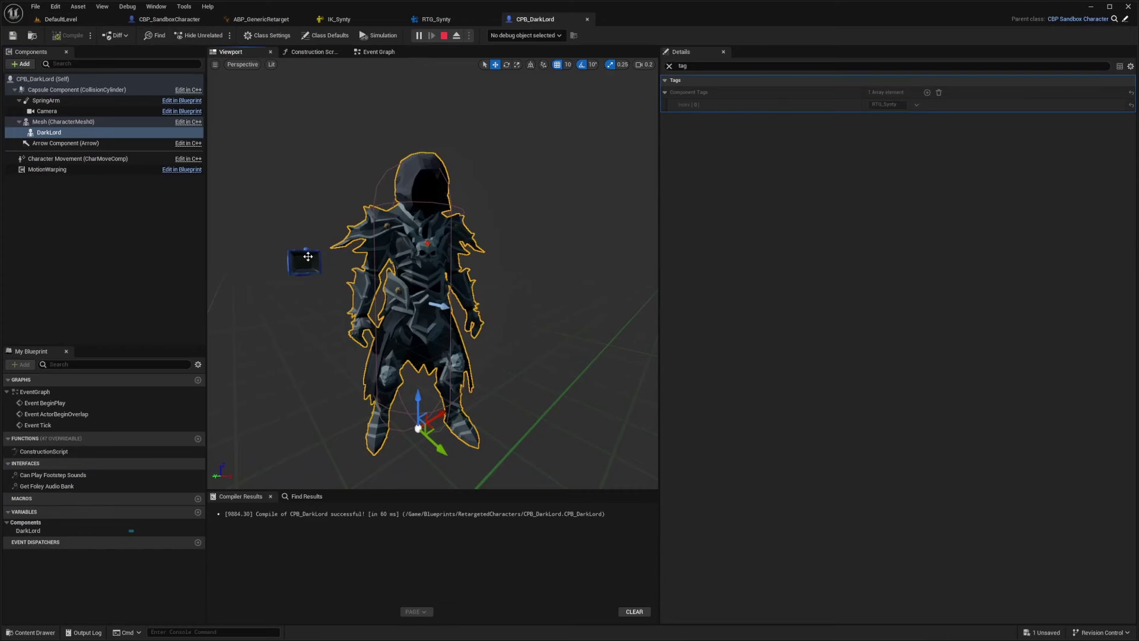
left_click(308, 257)
right_click_drag(308, 256, 433, 254)
left_click(670, 66)
left_click_drag(261, 255, 240, 255)
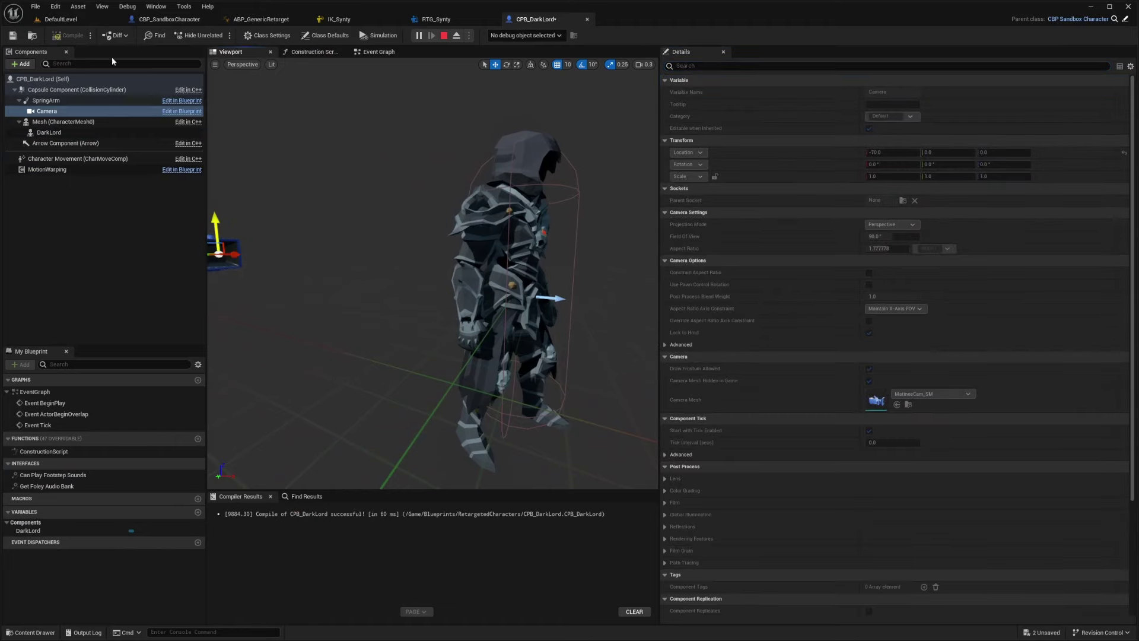
- Resume full-screen play, run toward the orange blocks and vault over two of them
left_click(83, 18)
key("F11")
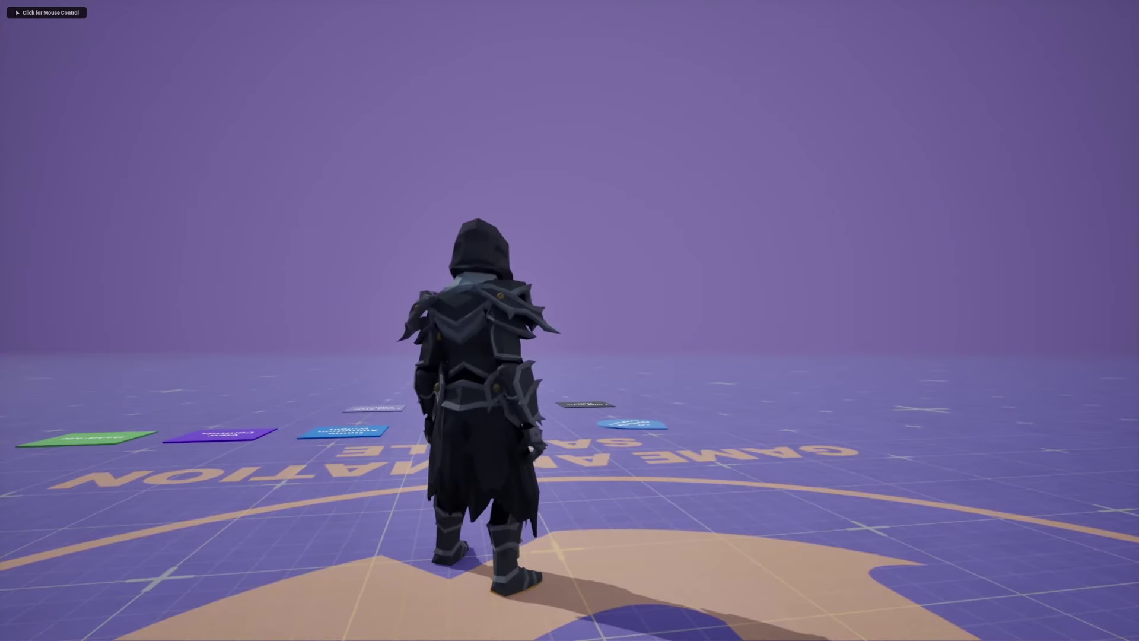
key("w")
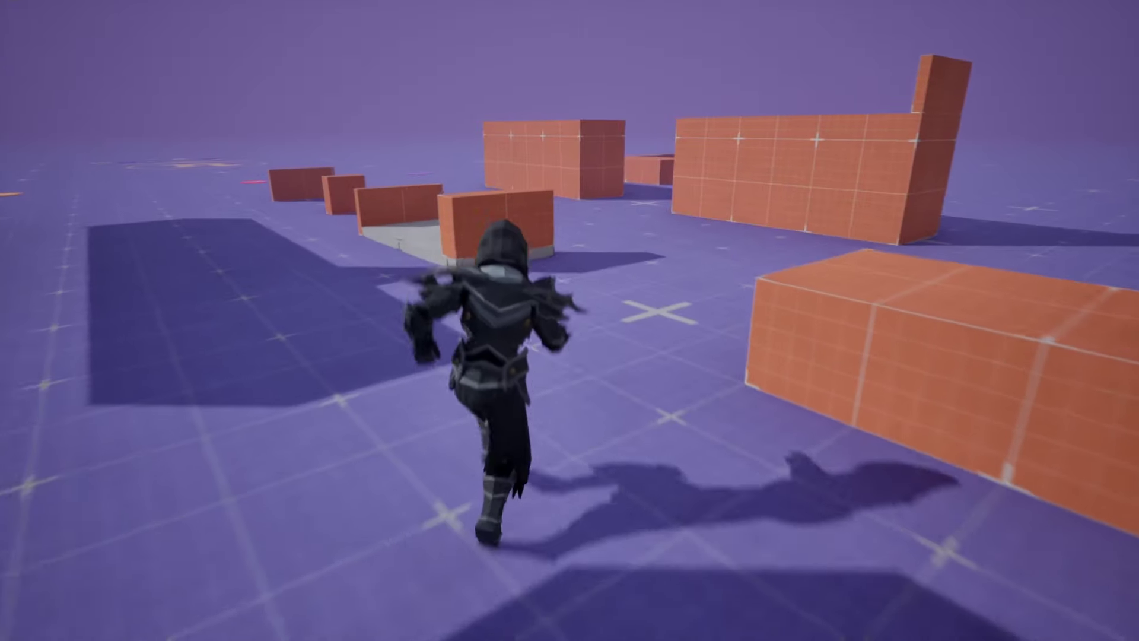
key("space")
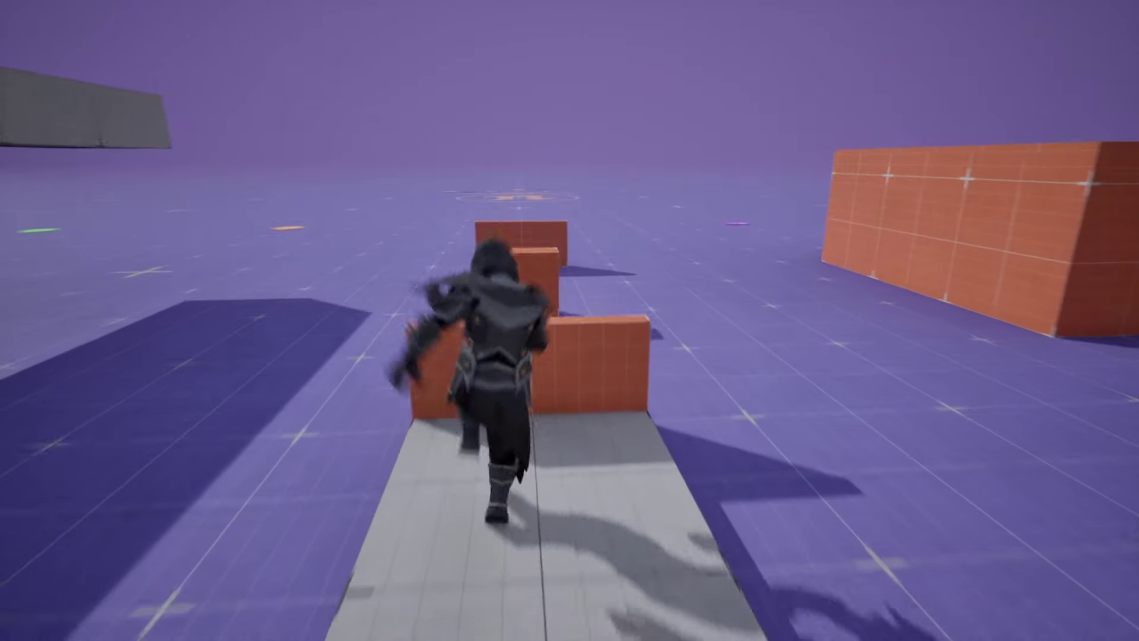
key("space")
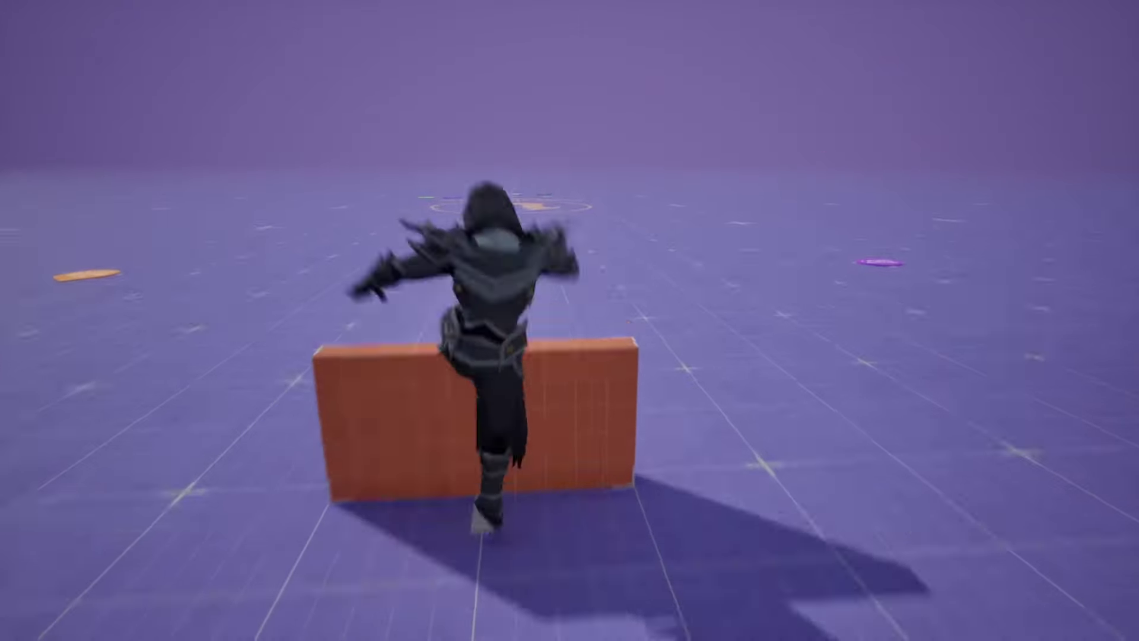